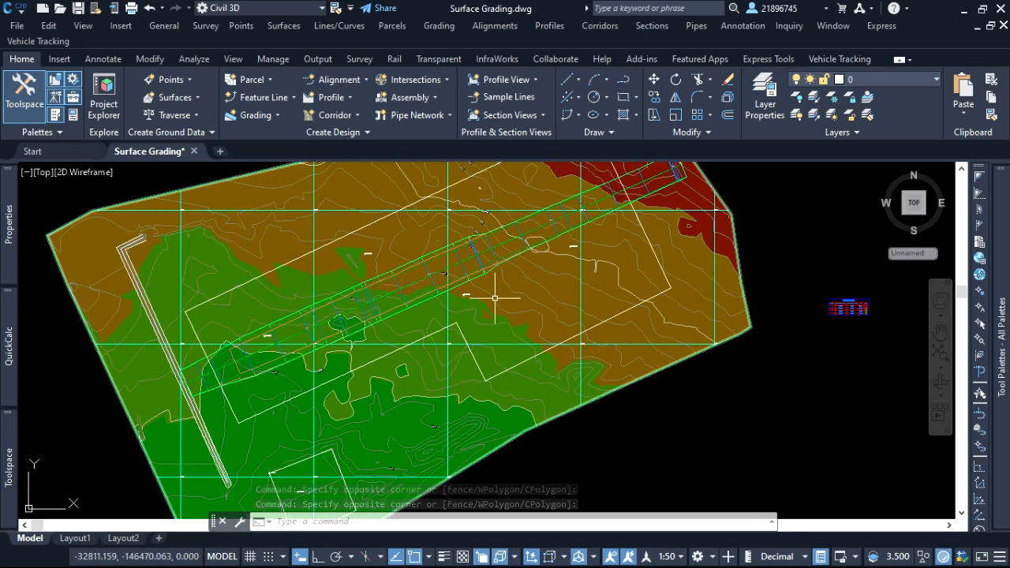
Turn off the Elevations and Gridded components in the OGL surface's Contours 2m and 10m (Background) style.
left_click(493, 300)
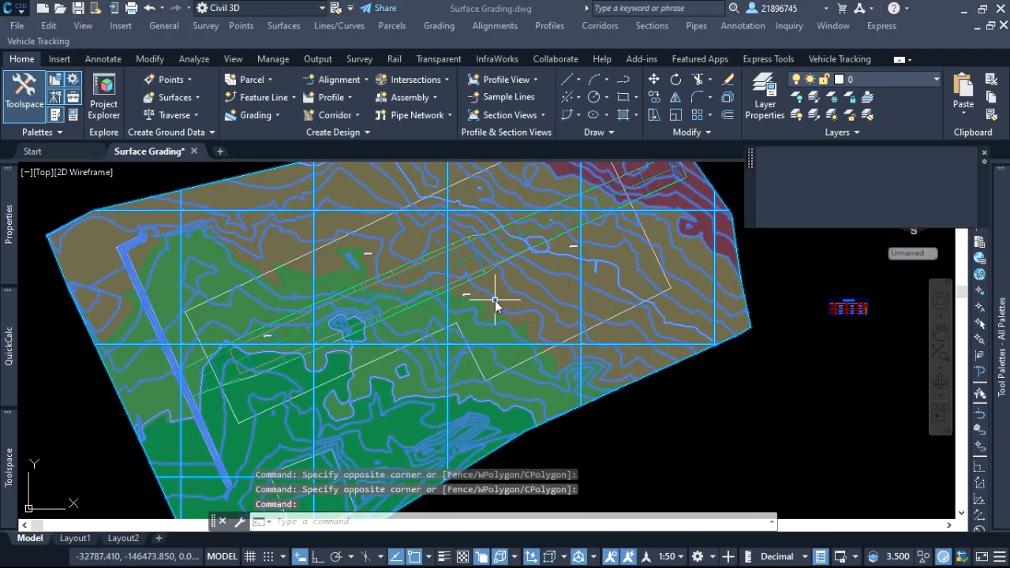
right_click(545, 301)
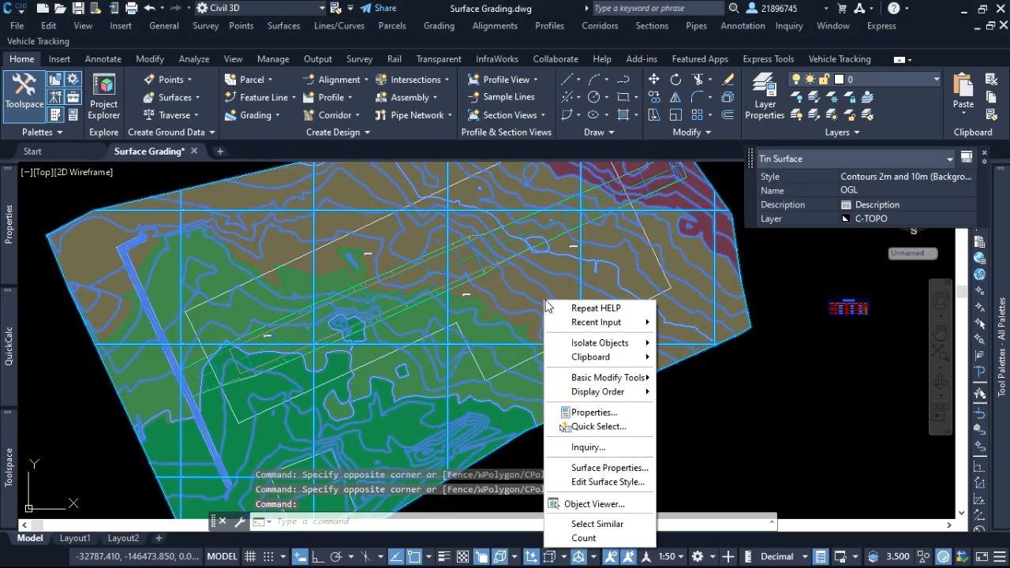
left_click(607, 467)
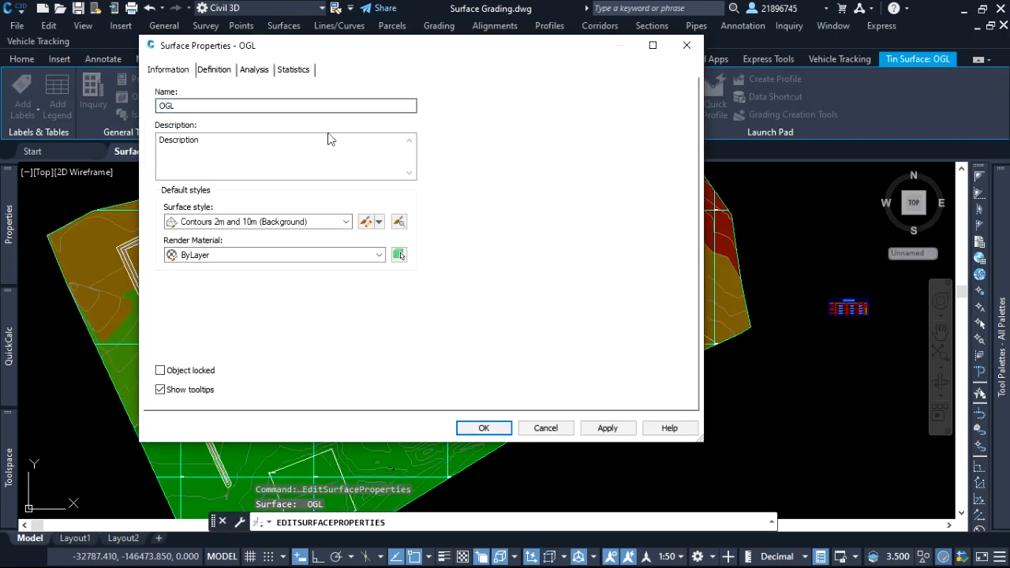
left_click(365, 221)
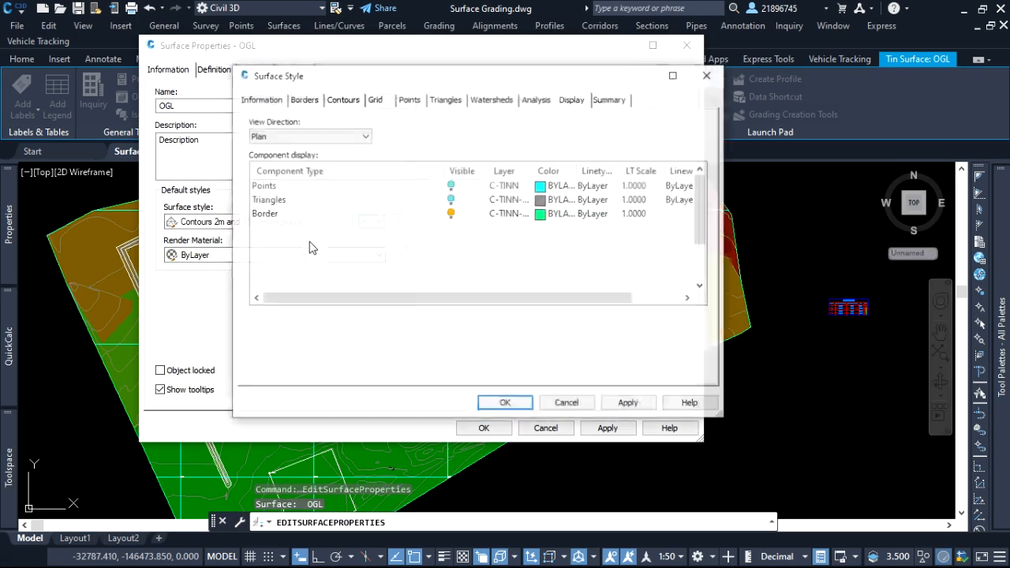
scroll(282, 273, "down", 2)
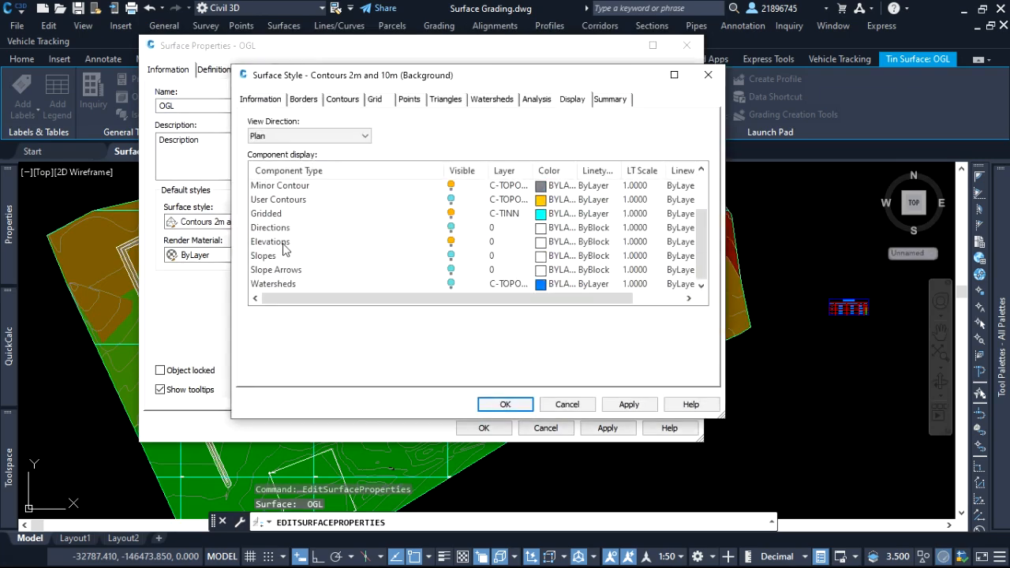
left_click(288, 242)
left_click(451, 243)
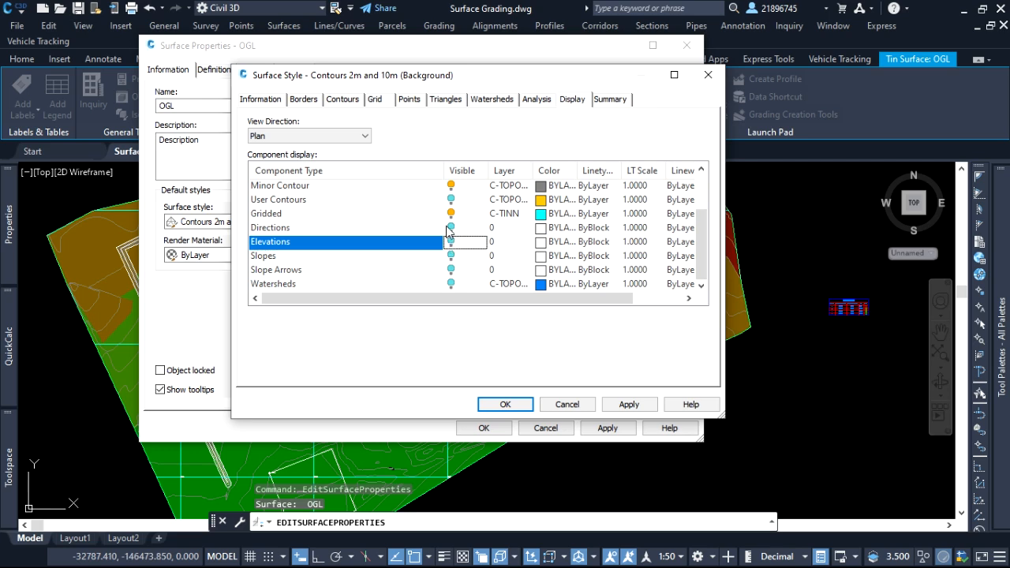
left_click(450, 214)
left_click(644, 405)
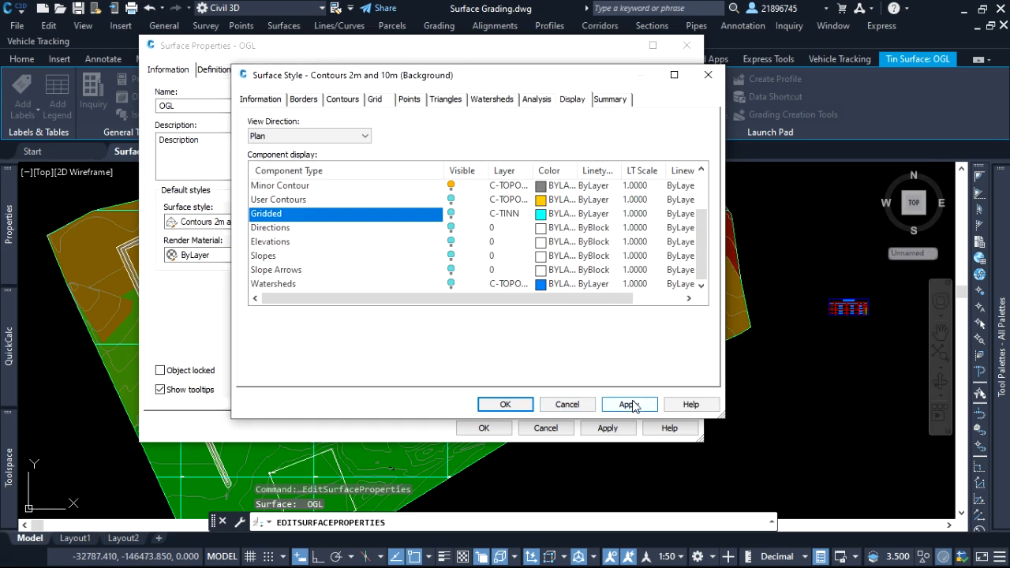
left_click(505, 404)
left_click(614, 428)
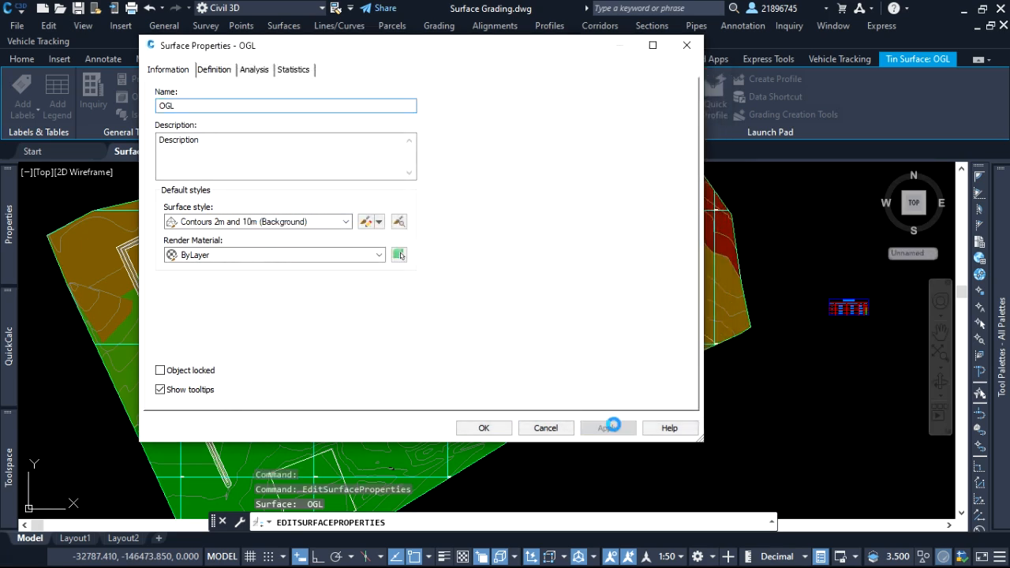
left_click(495, 427)
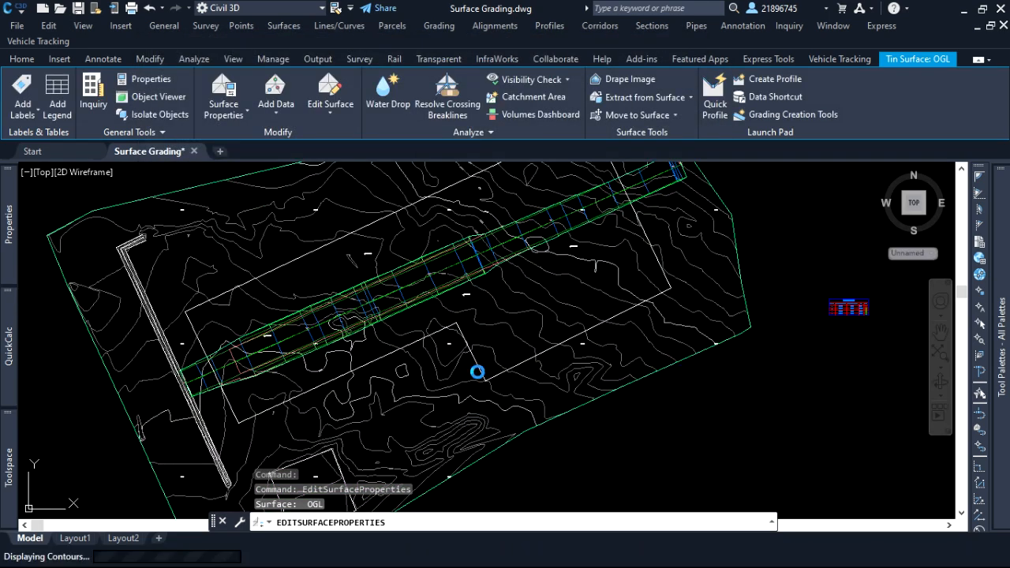
Delete the large white polyline that surrounds the excavation corridor on the OGL surface.
left_click(479, 365)
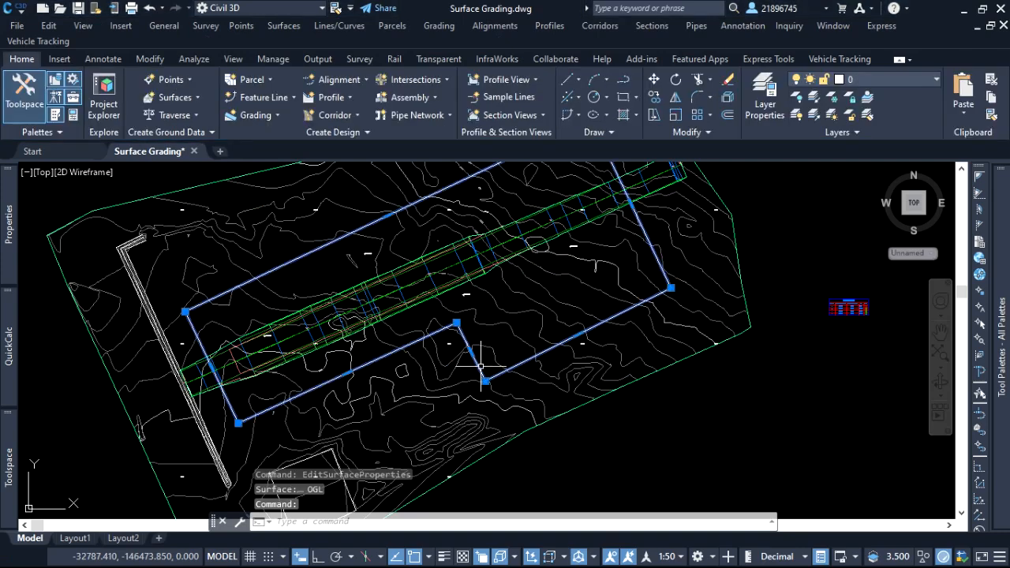
key("Delete")
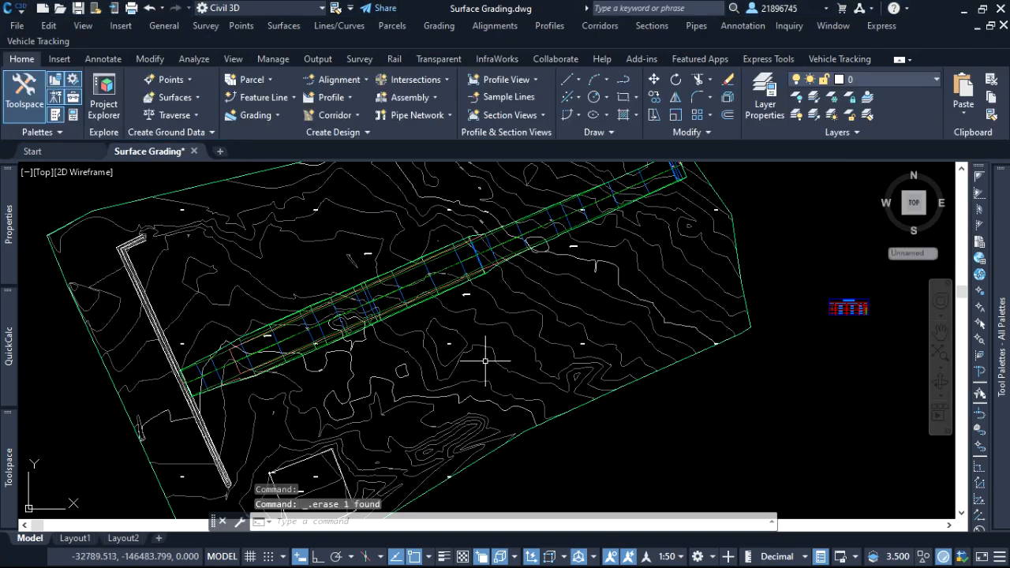
scroll(597, 405, "down", 2)
left_click(677, 289)
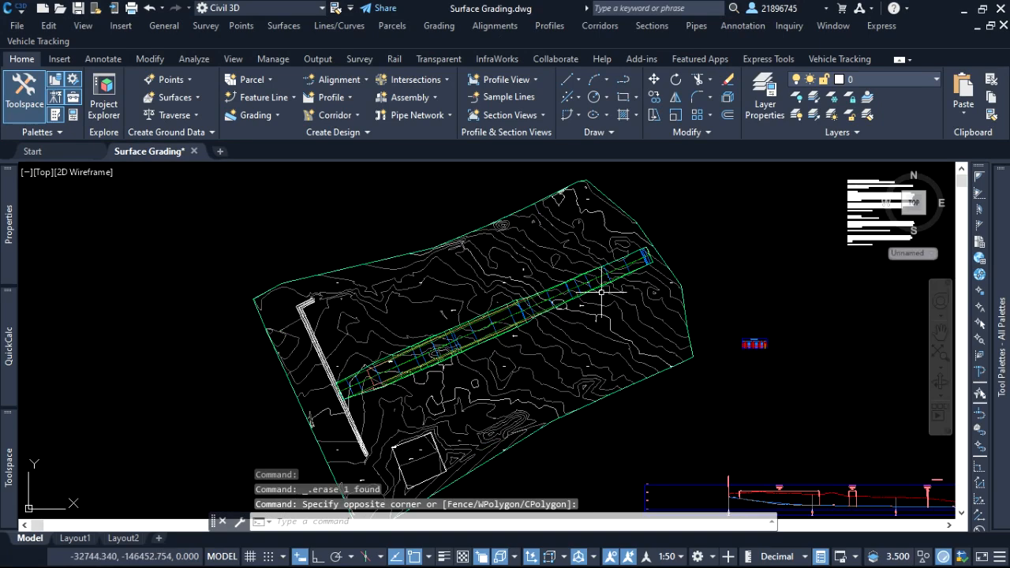
Inspect the Excavation Corridor TIN surface in 3D with the Object Viewer, orbiting around it.
scroll(514, 328, "up", 4)
left_click(514, 328)
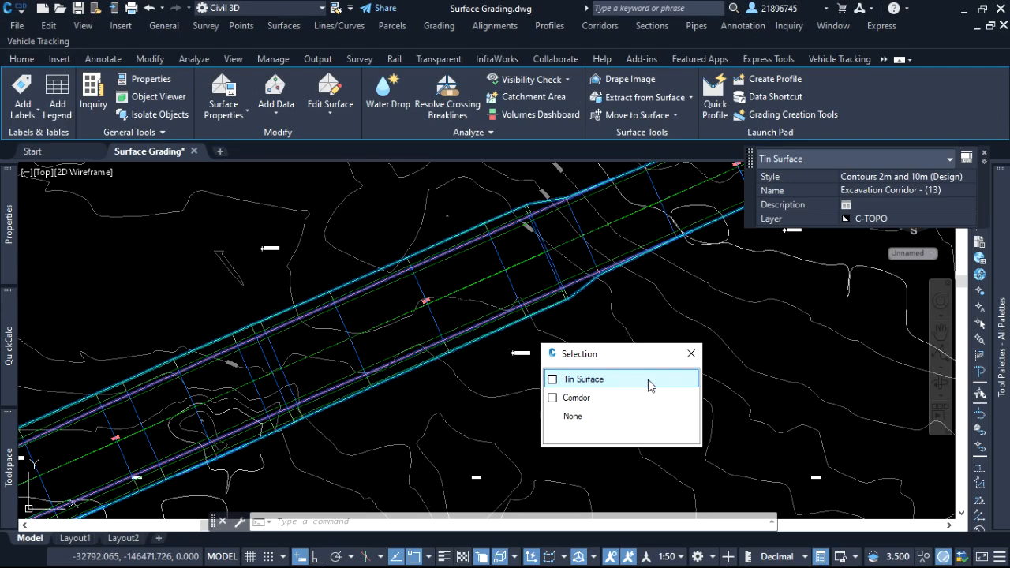
left_click(648, 379)
scroll(648, 379, "down", 6)
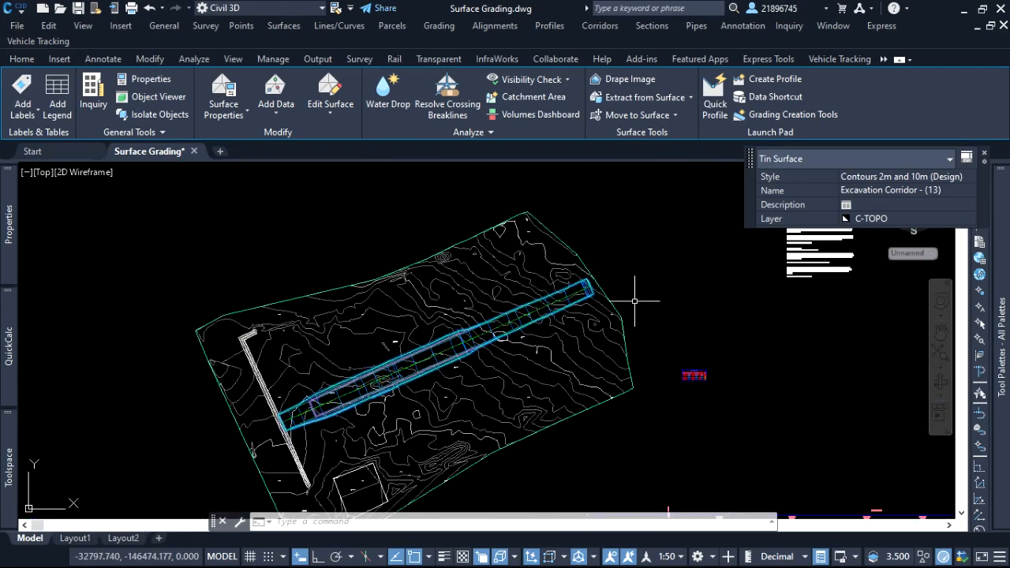
right_click(657, 292)
left_click(706, 494)
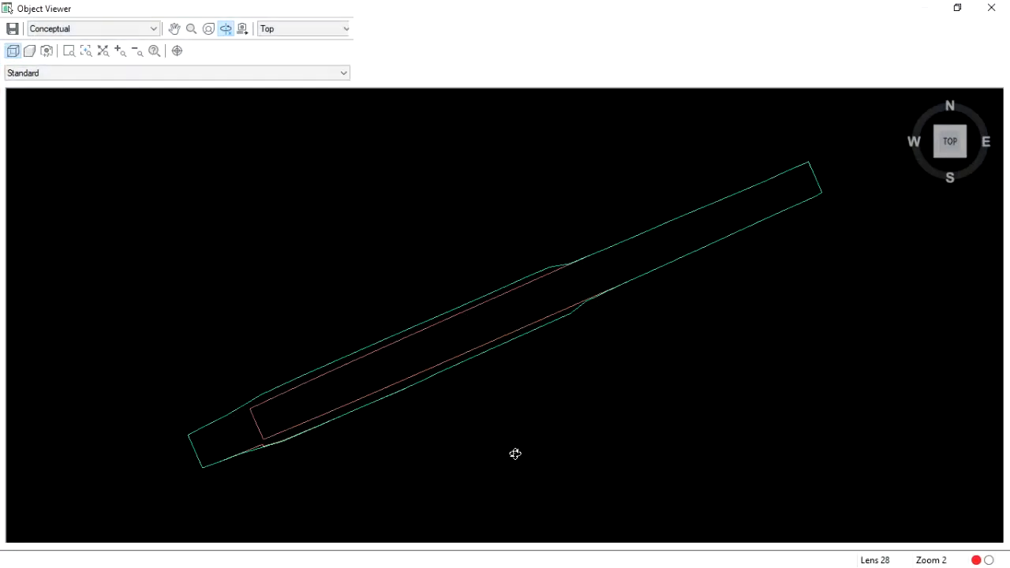
left_click_drag(514, 453, 565, 352)
mouse_move(528, 394)
left_mouse_down()
mouse_move(563, 354)
mouse_move(489, 402)
mouse_move(616, 389)
mouse_move(429, 356)
mouse_move(532, 399)
mouse_move(545, 399)
mouse_move(351, 337)
mouse_move(352, 379)
mouse_move(481, 387)
mouse_move(390, 371)
mouse_move(563, 422)
mouse_move(510, 374)
mouse_move(516, 363)
mouse_move(539, 363)
mouse_move(459, 356)
mouse_move(607, 331)
mouse_move(591, 361)
left_mouse_up()
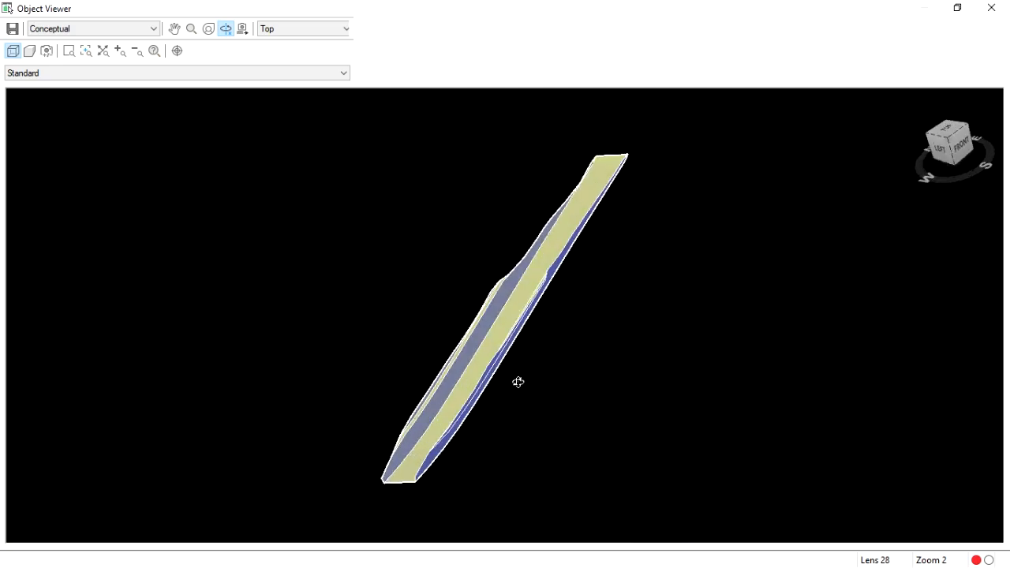
left_click_drag(480, 389, 557, 371)
key("Escape")
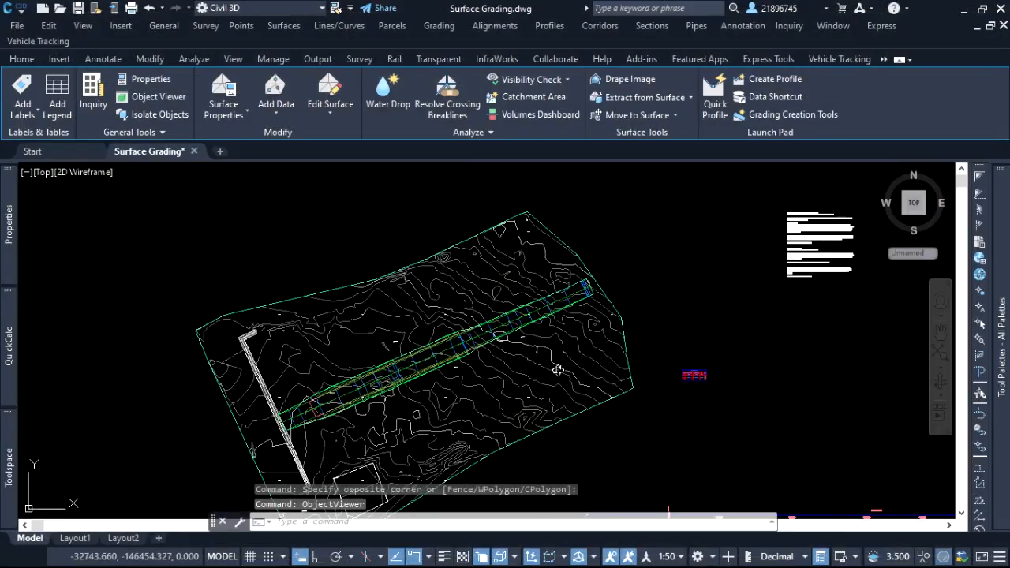
scroll(478, 332, "down", 2)
left_click(613, 309)
left_click(606, 299)
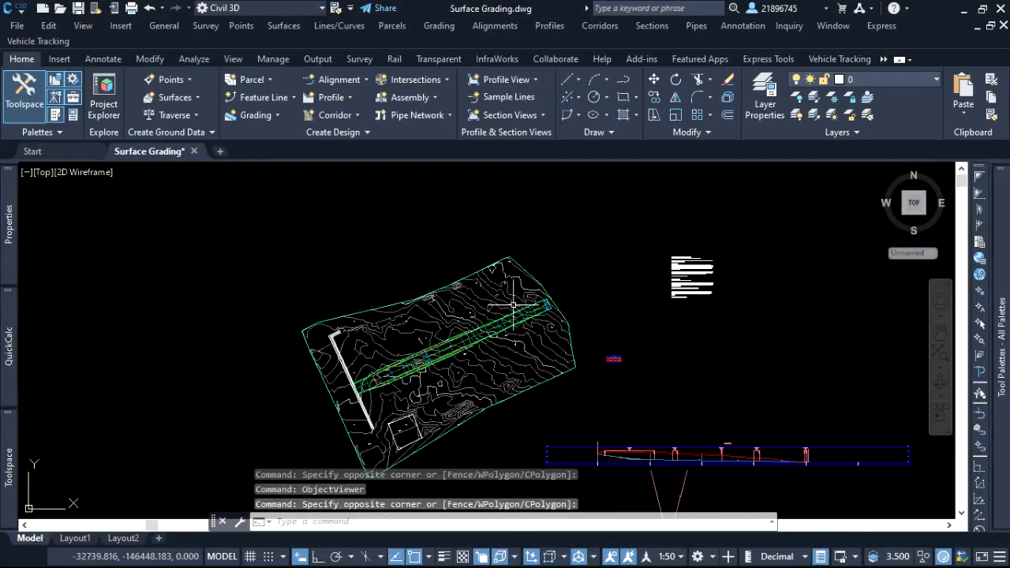
scroll(500, 304, "down", 2)
scroll(609, 436, "up", 2)
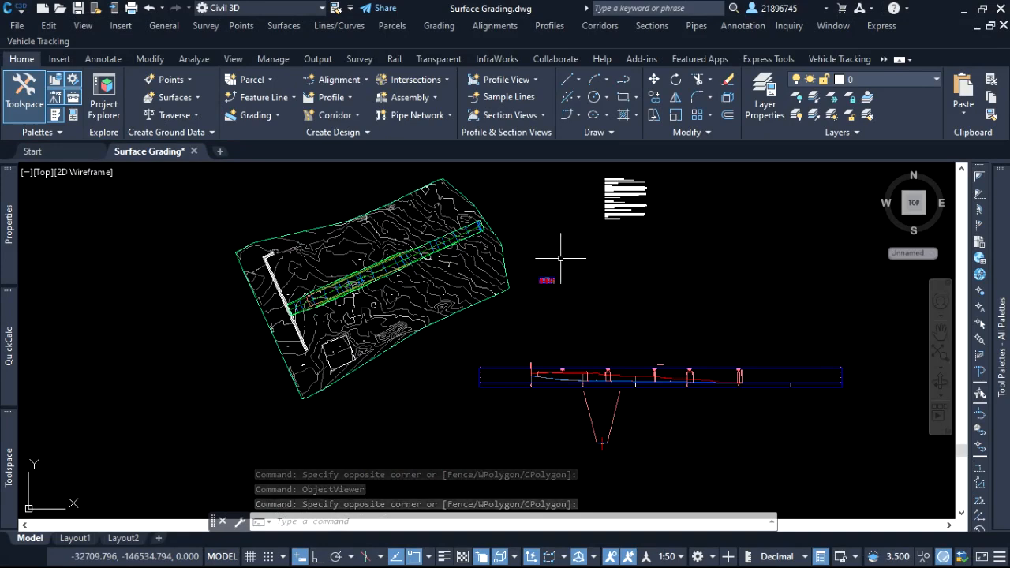
scroll(432, 250, "up", 5)
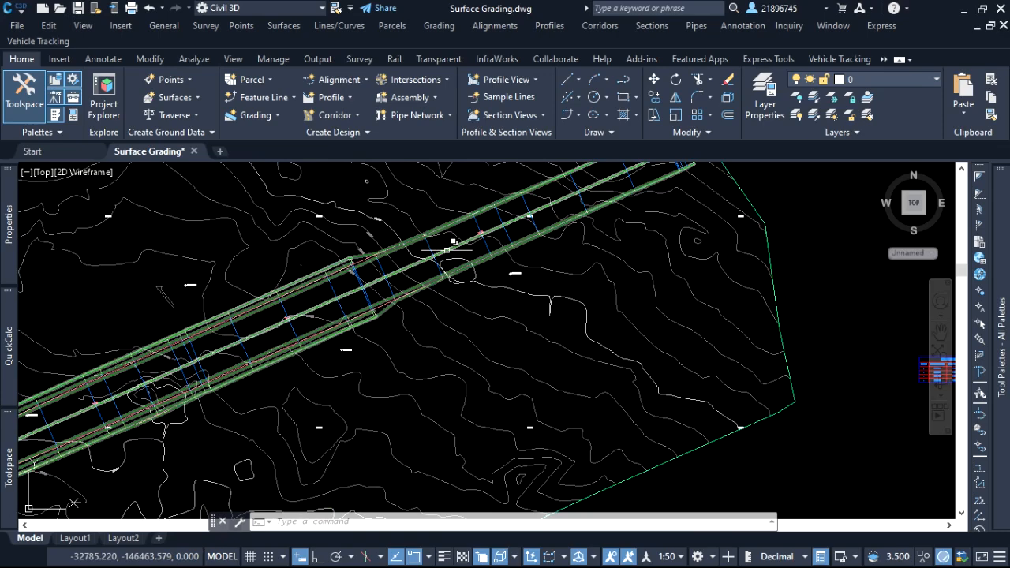
scroll(467, 236, "down", 6)
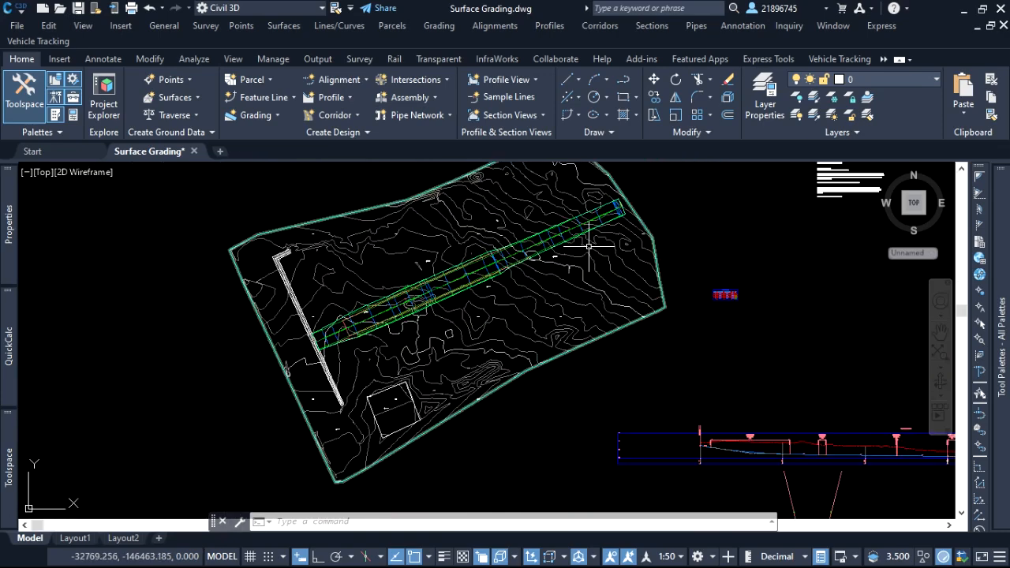
left_click(822, 243)
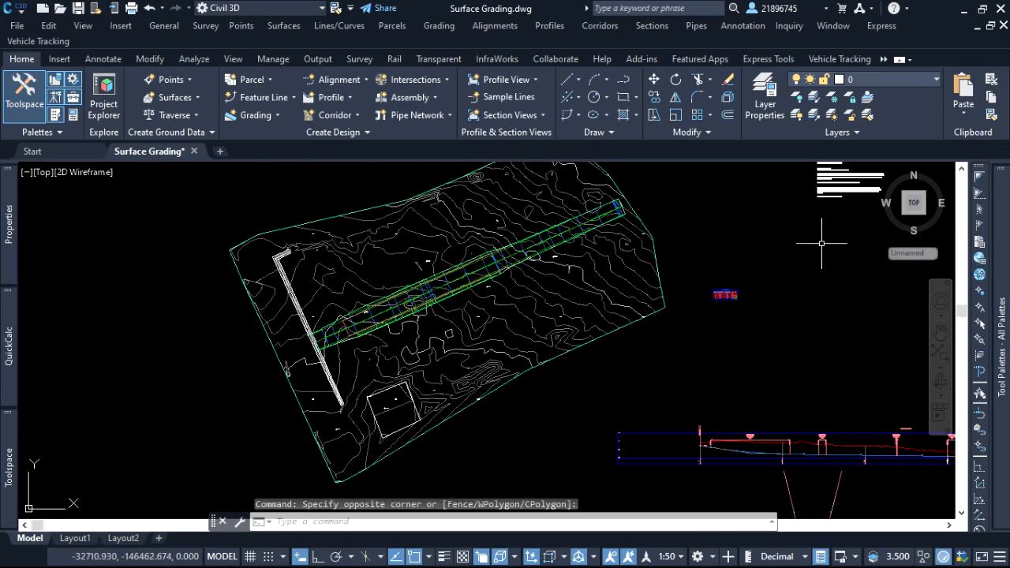
scroll(577, 266, "down", 2)
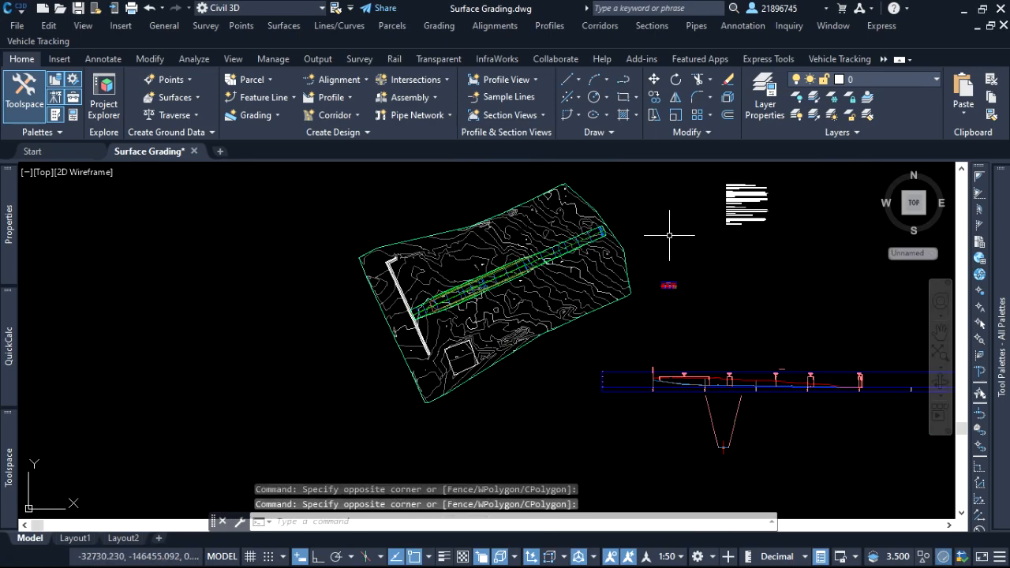
Select the Excavation Corridor and start creating sample lines along the Trench alignment.
scroll(588, 227, "up", 5)
mouse_move(612, 284)
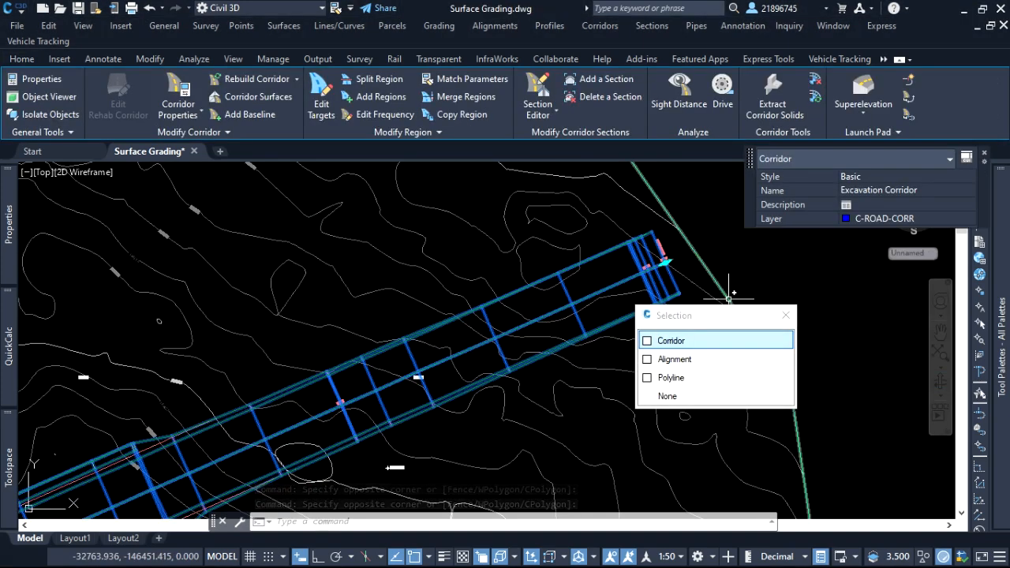
left_click(712, 341)
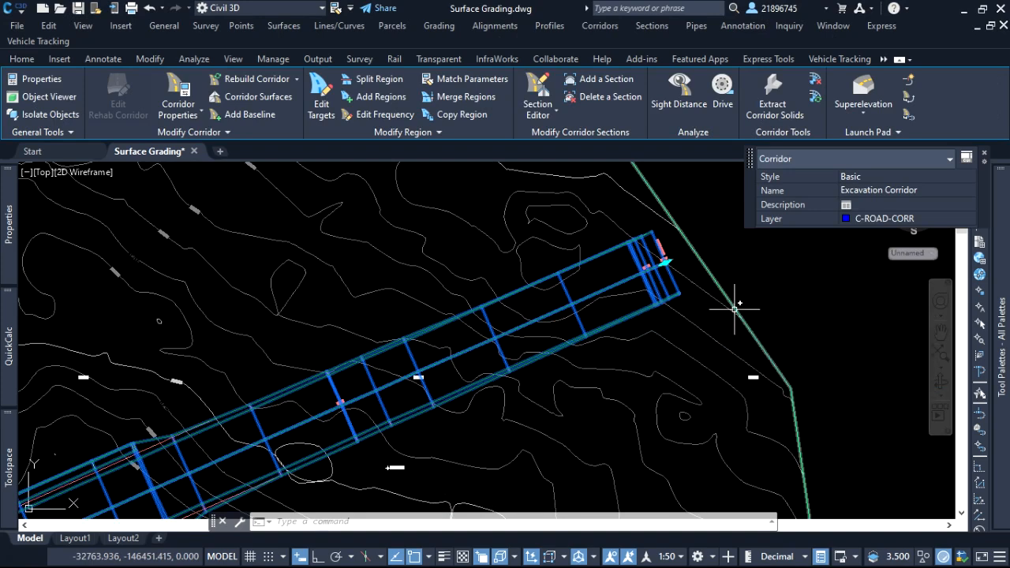
left_click(909, 82)
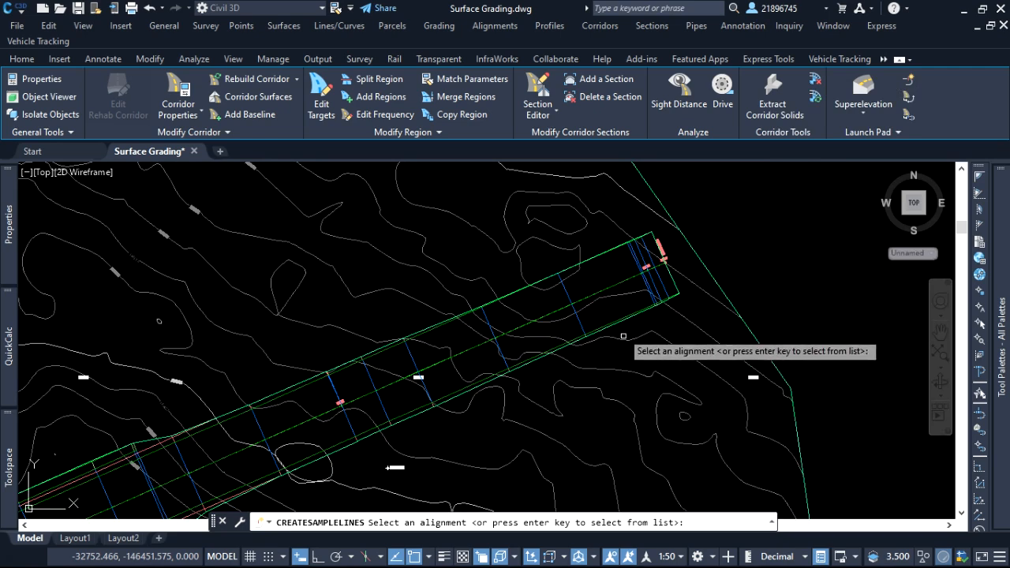
scroll(623, 288, "up", 2)
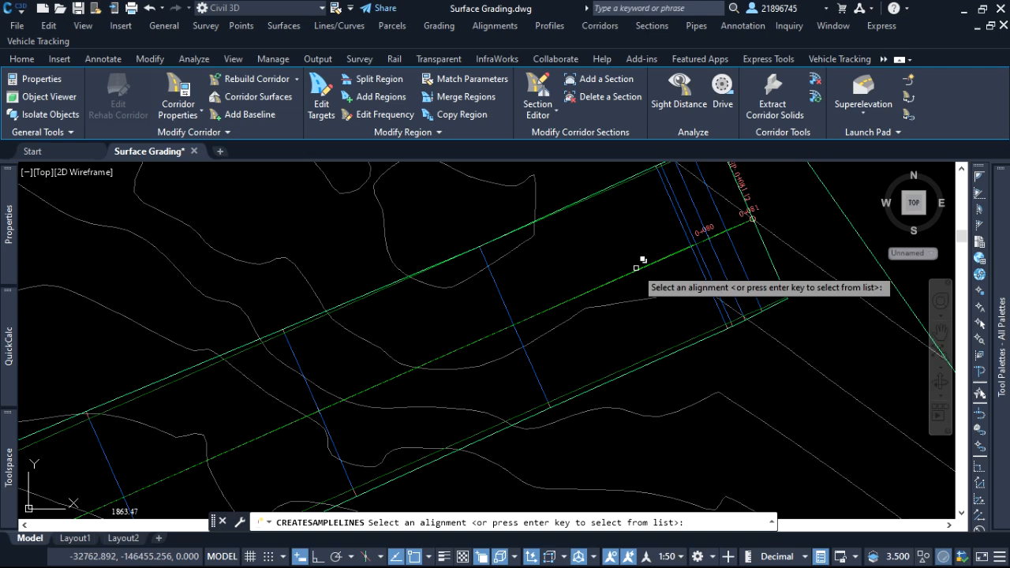
left_click(648, 263)
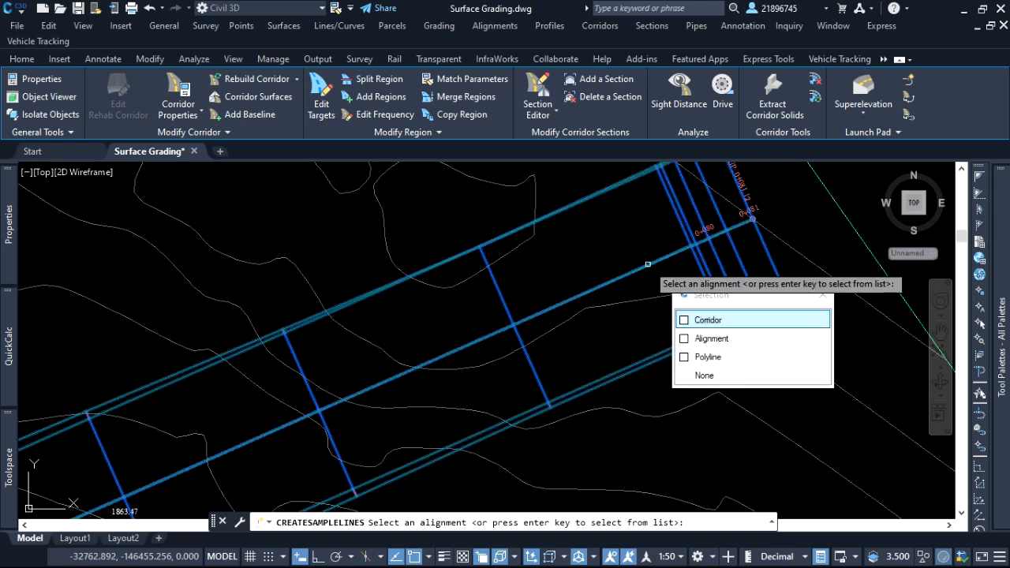
left_click(807, 341)
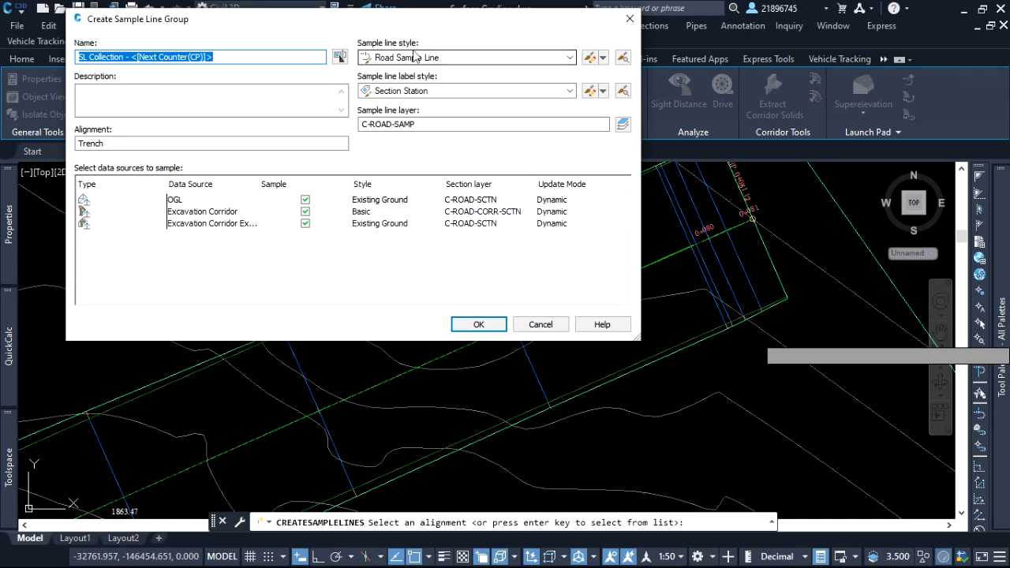
left_click_drag(466, 31, 493, 75)
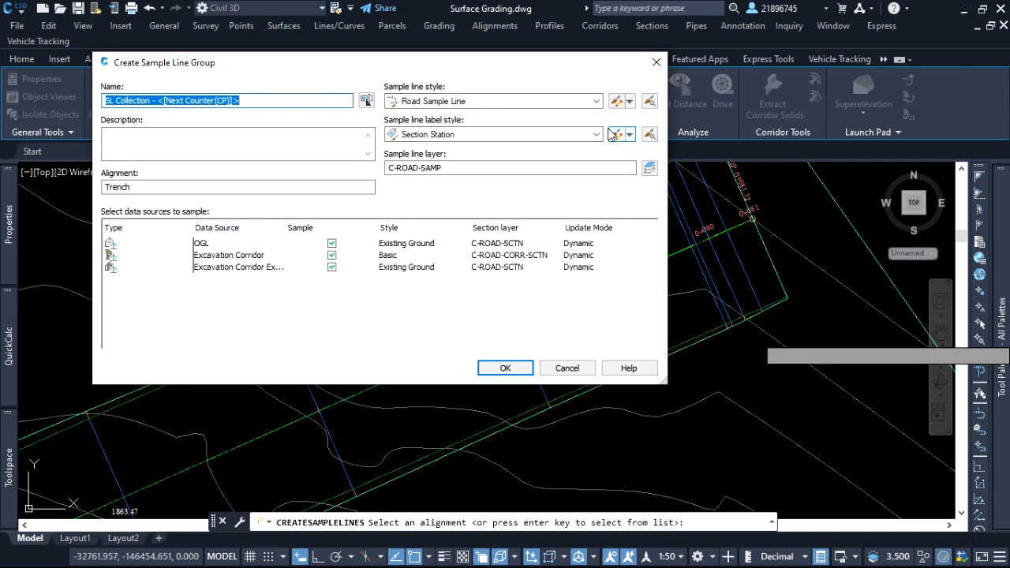
Check the Road Sample Line style and Section Station label style, and create the sample line group with all three data sources sampled.
left_click(615, 103)
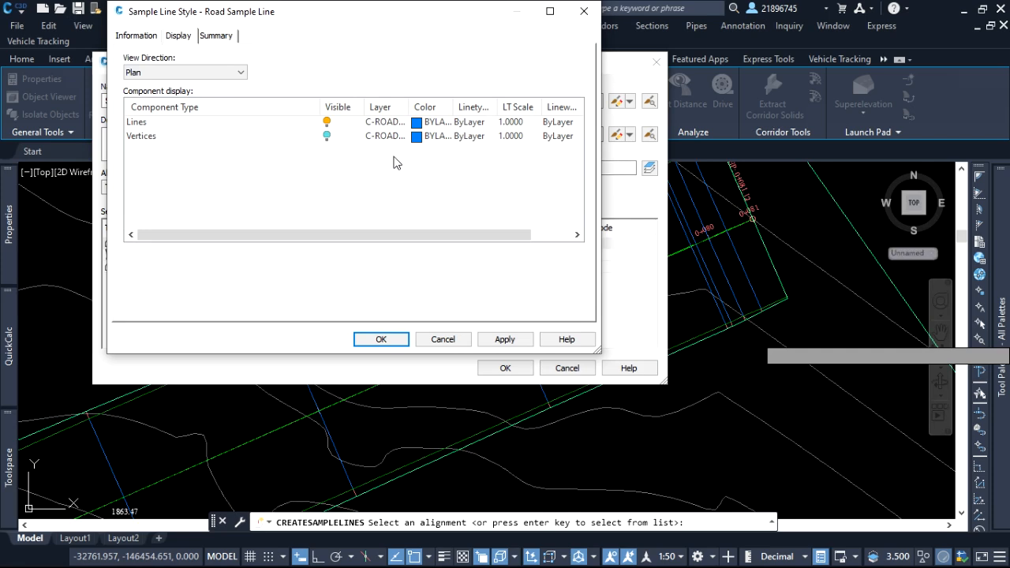
left_click(591, 19)
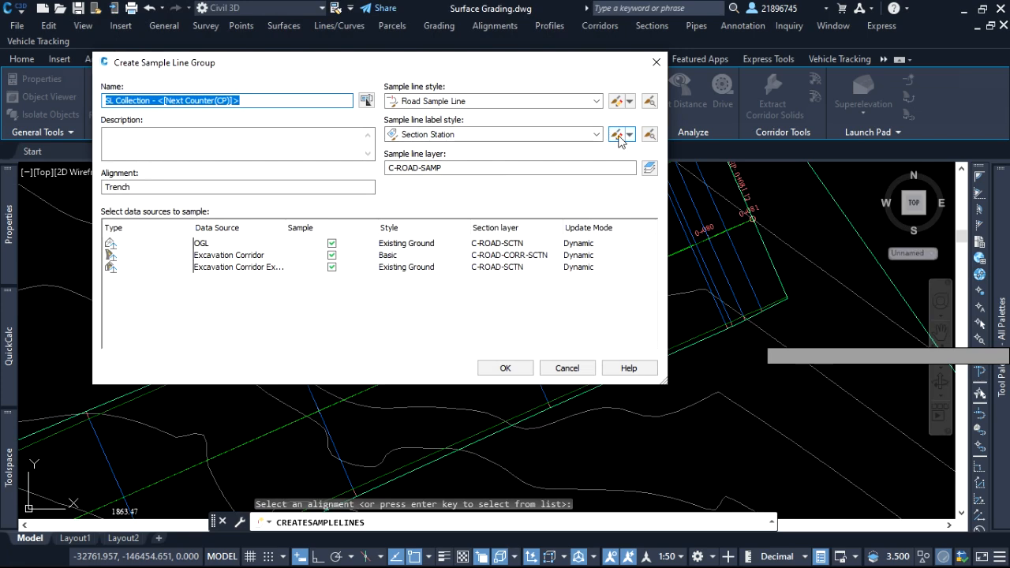
left_click(616, 134)
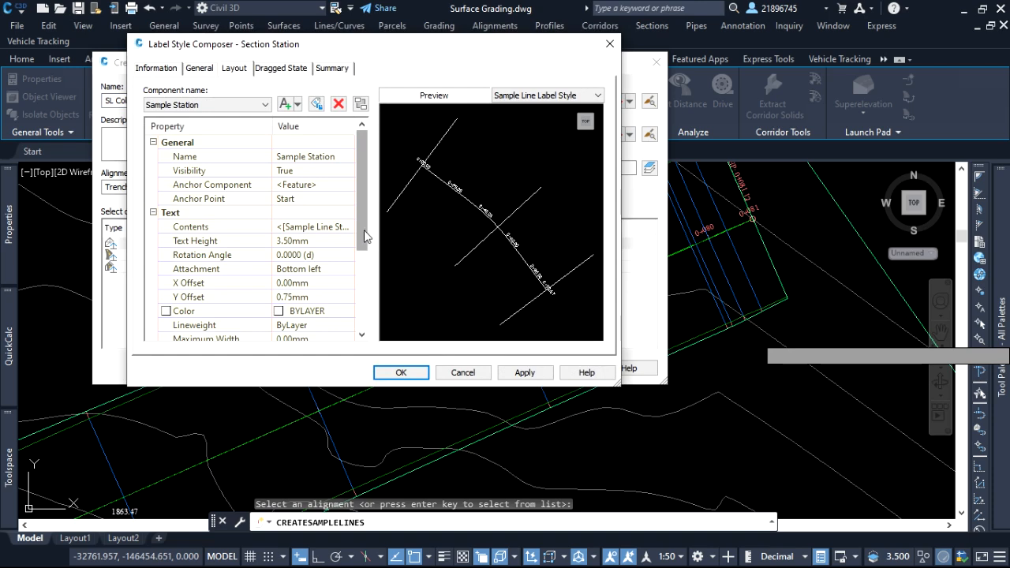
left_click(610, 43)
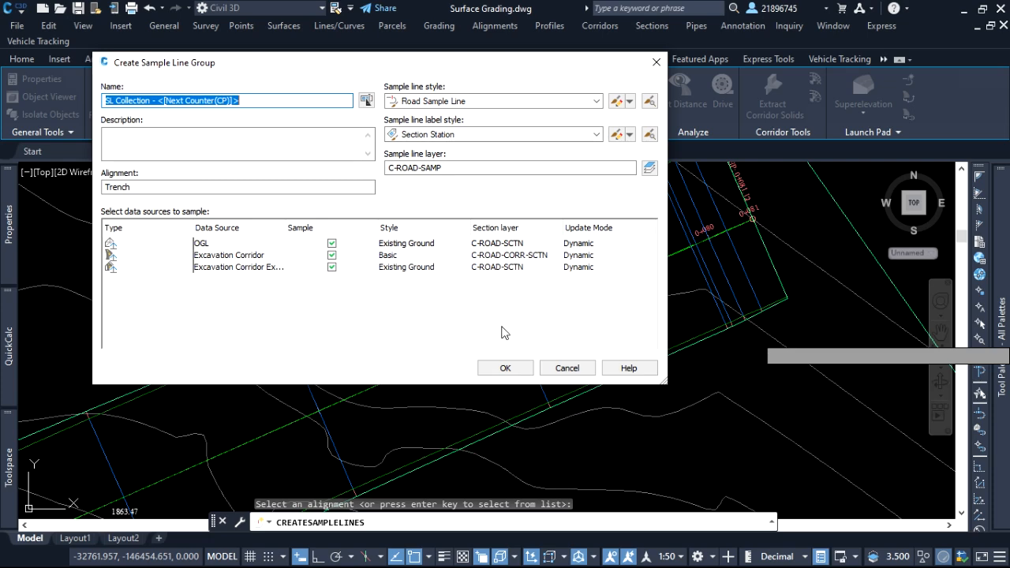
left_click(506, 368)
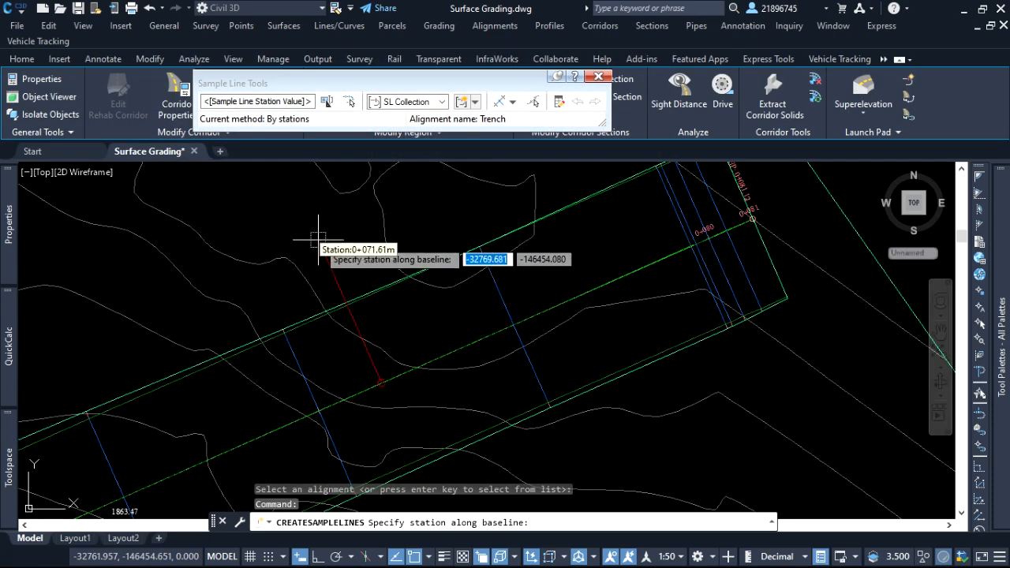
Start creating sample lines by range of stations along the Trench alignment.
scroll(426, 335, "down", 2)
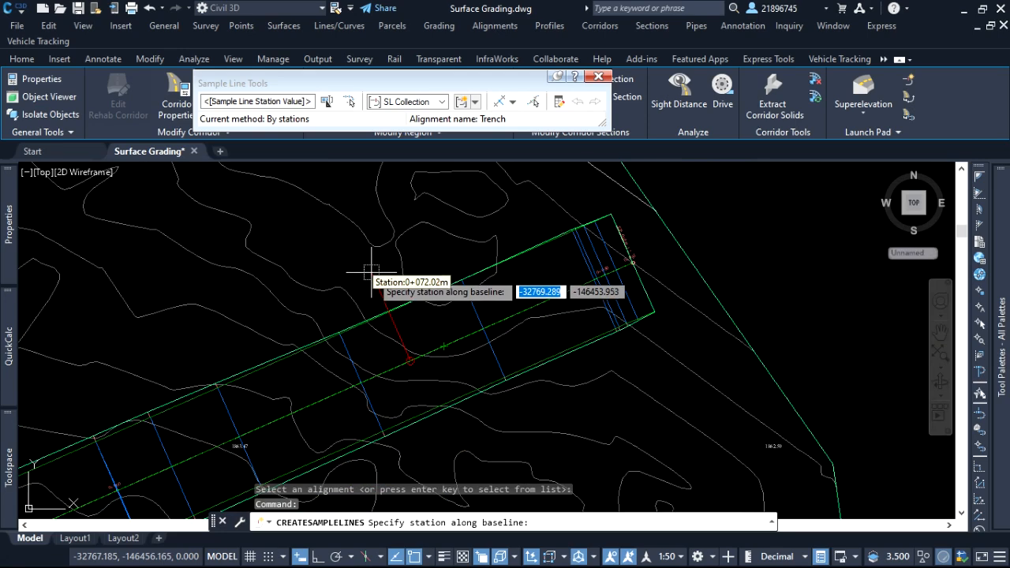
mouse_move(371, 272)
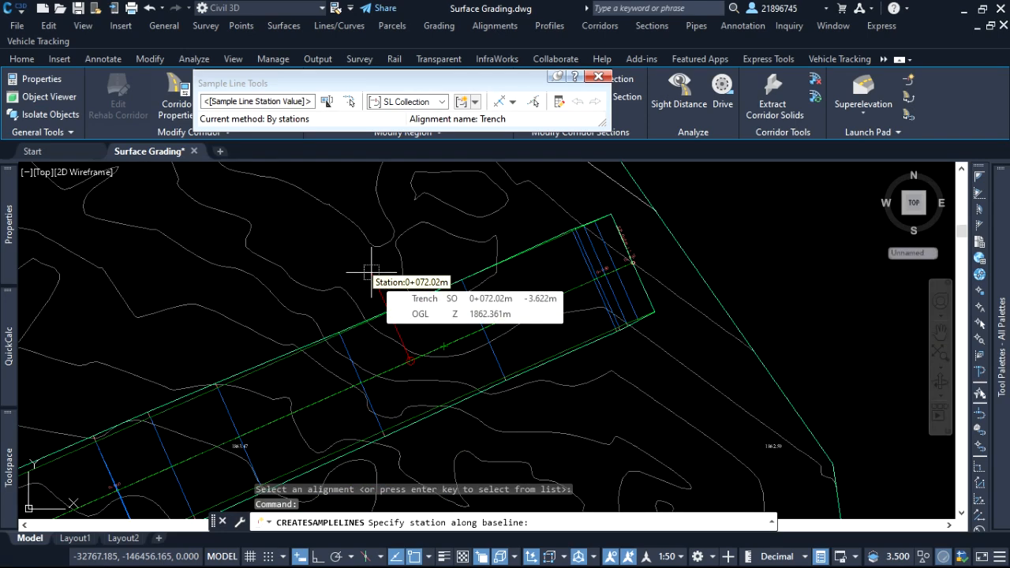
left_click(513, 102)
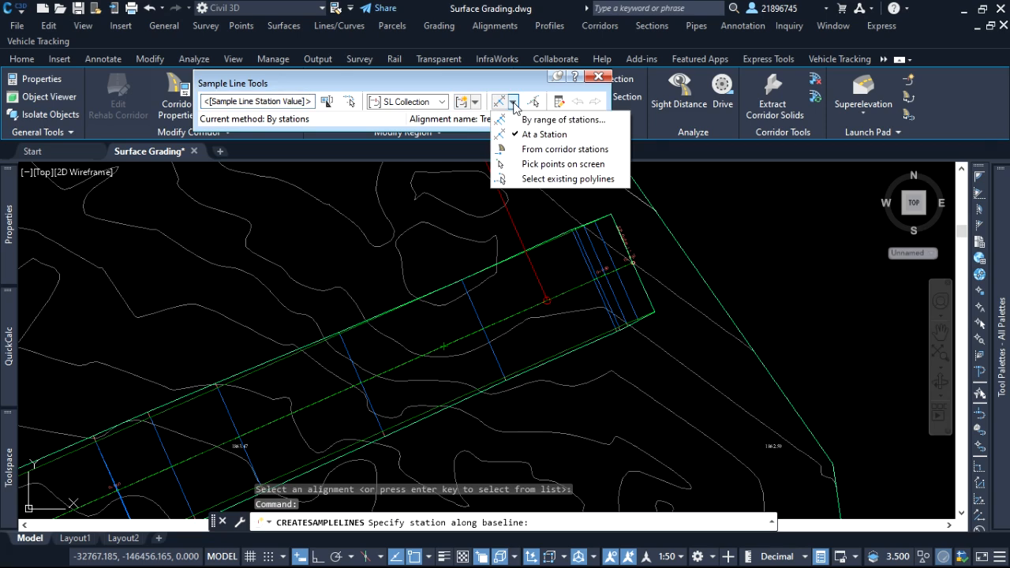
left_click(592, 123)
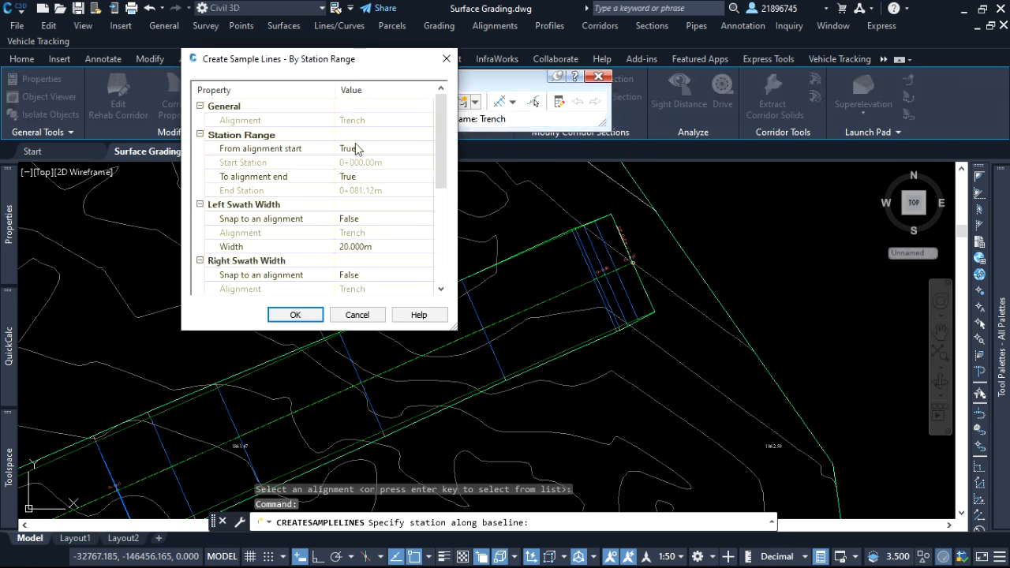
left_click_drag(329, 67, 462, 108)
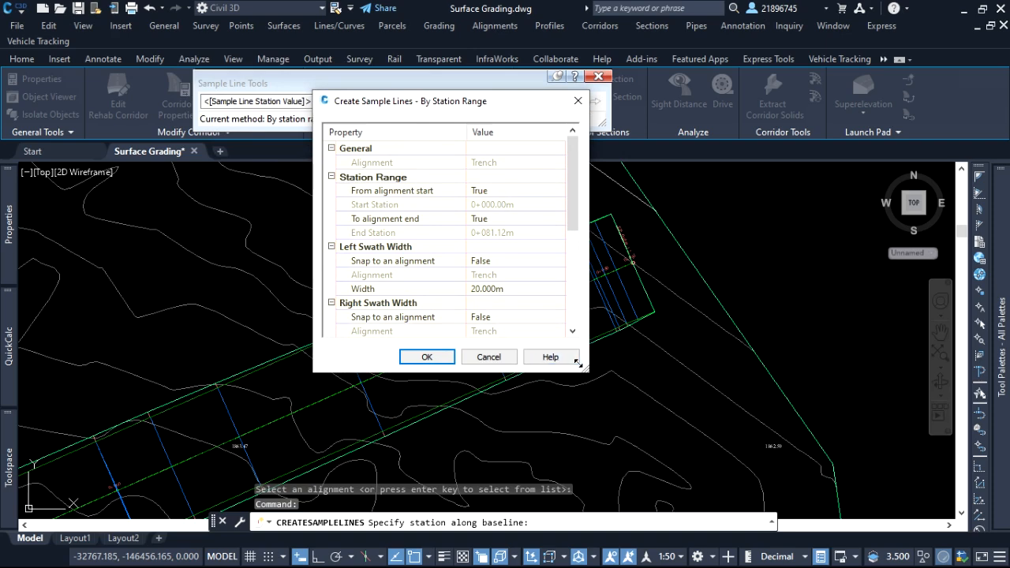
left_click_drag(583, 368, 654, 474)
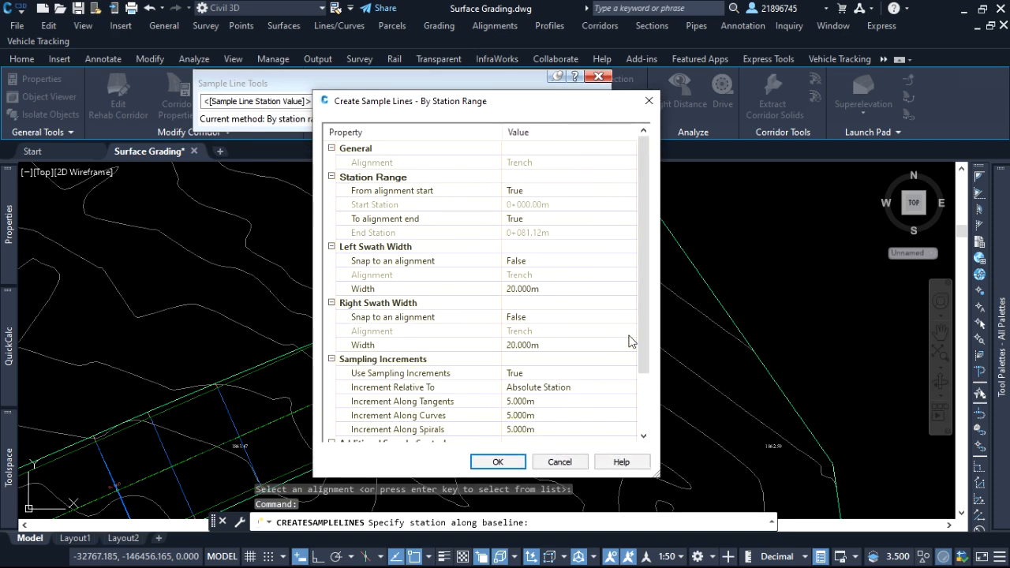
Create the sample lines from alignment start to end with 20 m left and right swath widths and 5 m sampling increments.
scroll(642, 297, "down", 1)
scroll(642, 297, "up", 1)
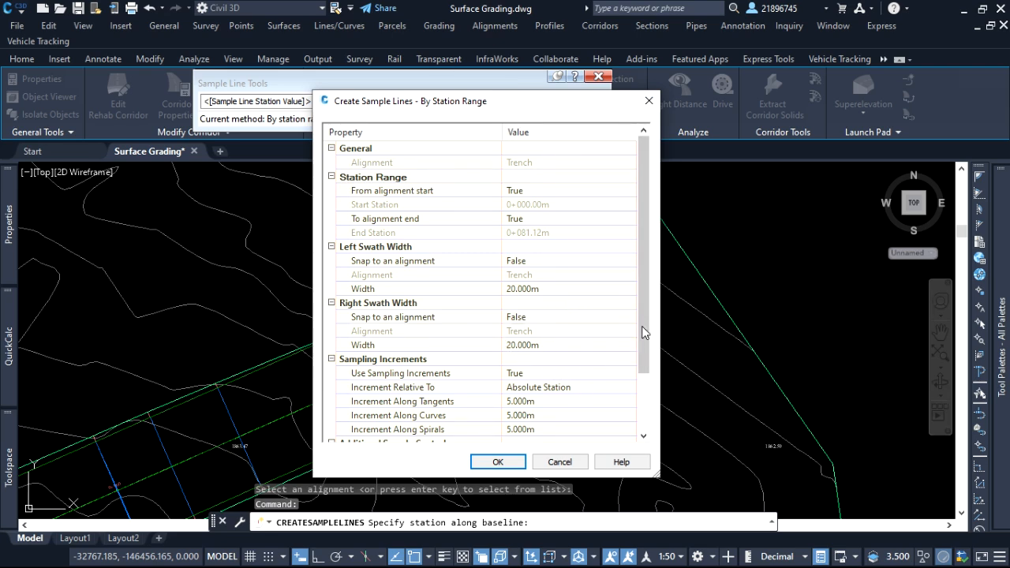
scroll(646, 285, "down", 2)
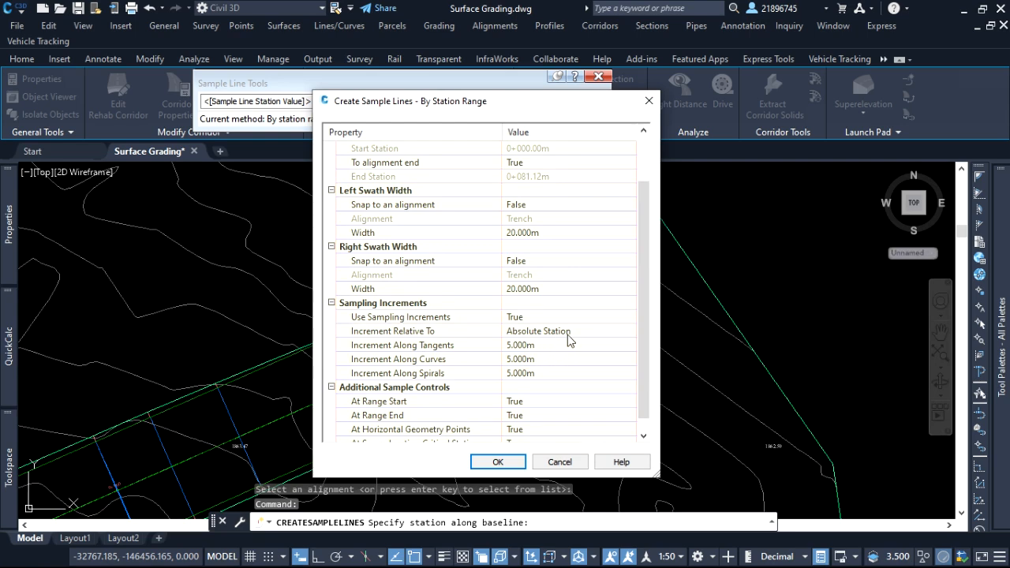
scroll(489, 363, "down", 1)
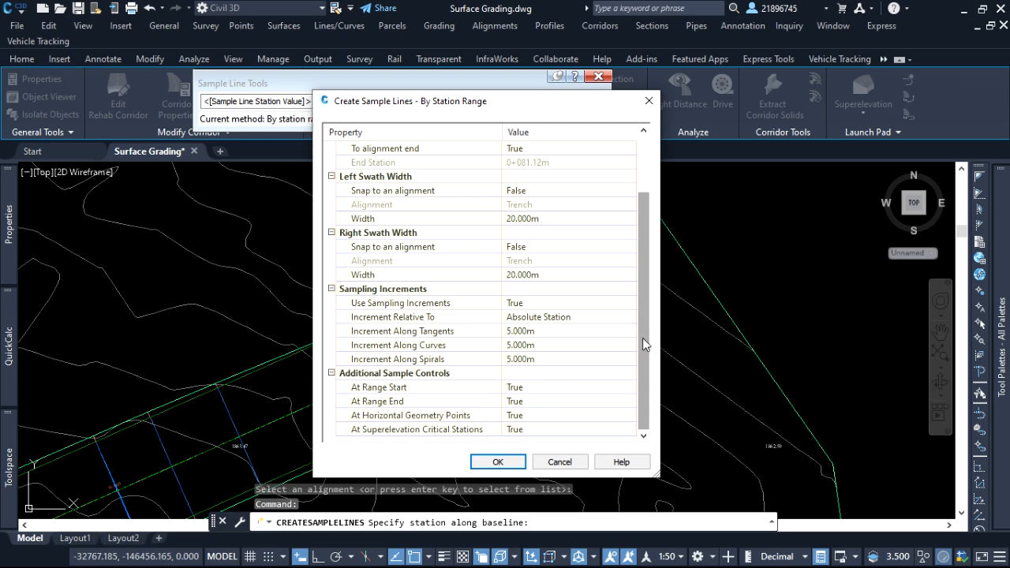
left_click(497, 463)
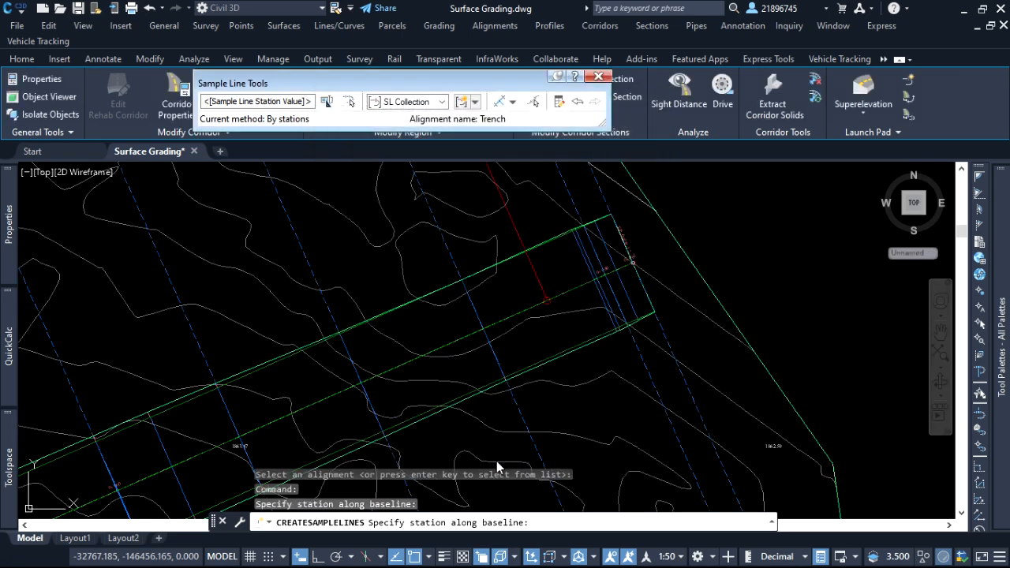
scroll(459, 333, "down", 8)
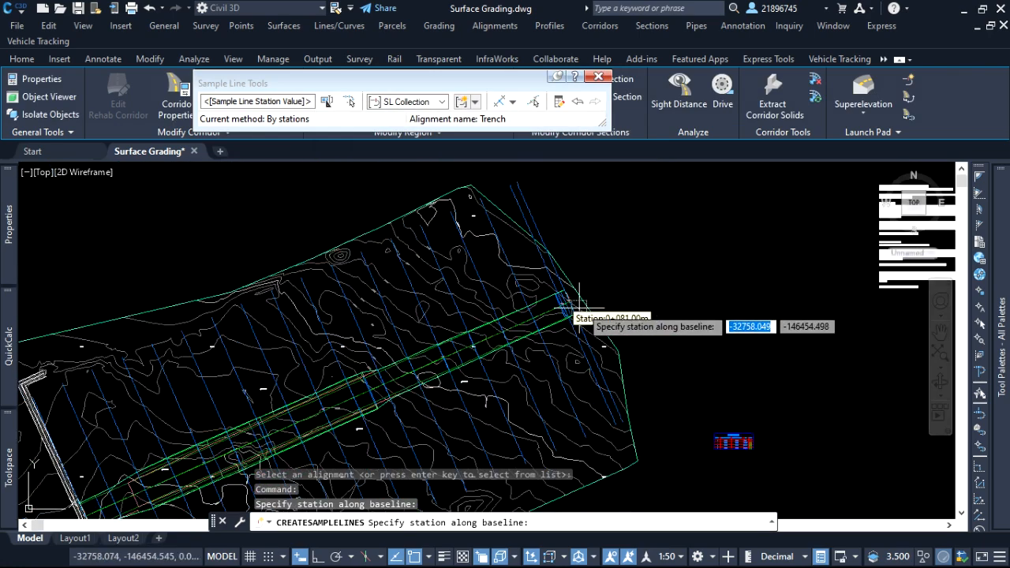
scroll(410, 386, "up", 8)
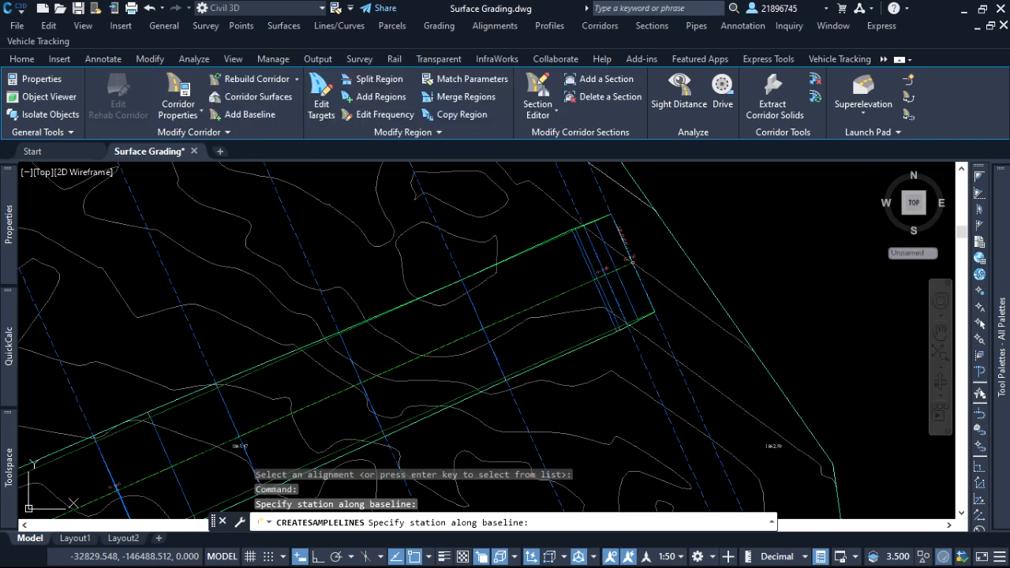
key("Escape")
Clear the corridor selection and select the last sample line, at station 0+081.124.
scroll(419, 349, "down", 6)
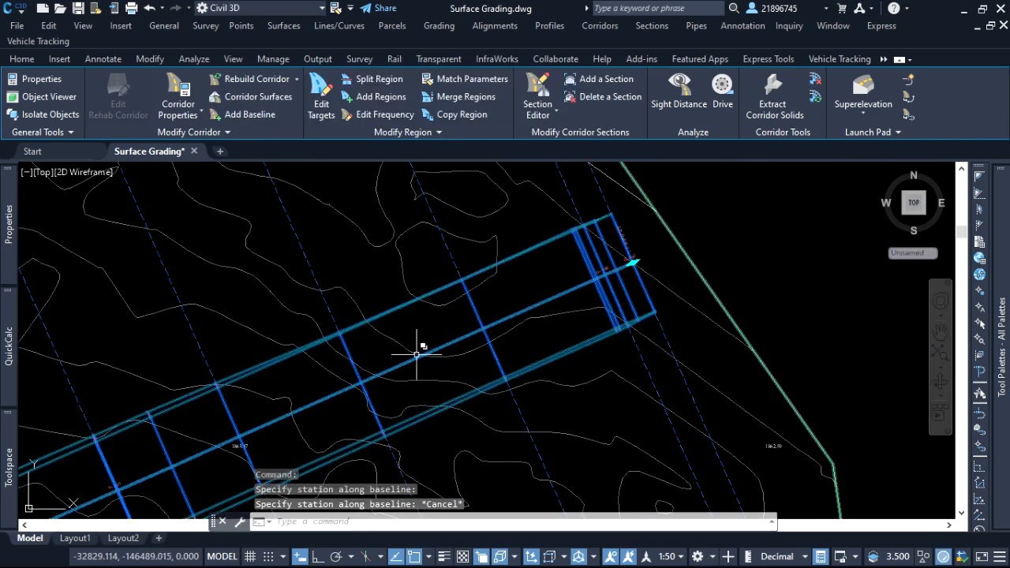
scroll(551, 326, "down", 2)
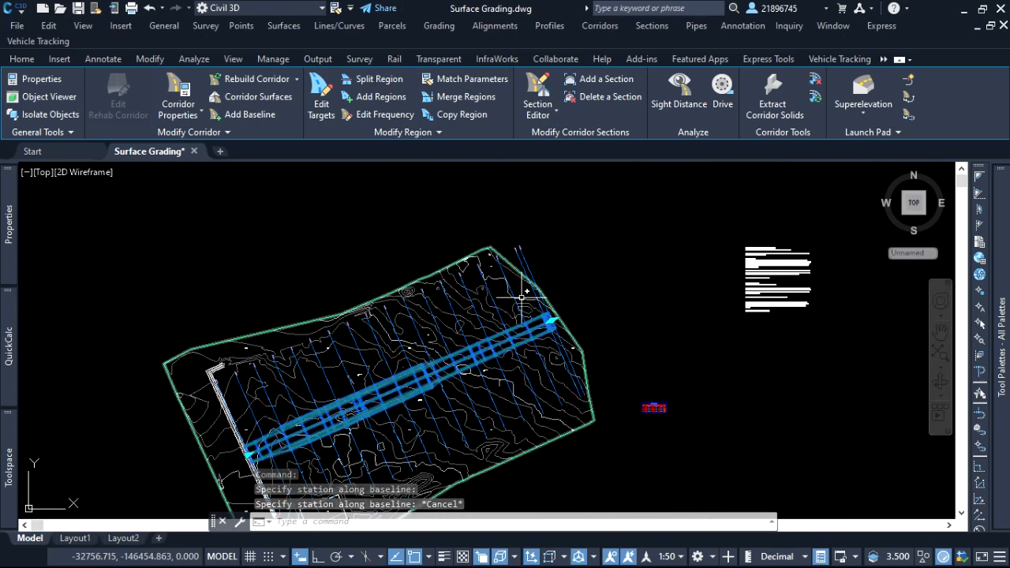
scroll(557, 252, "up", 6)
scroll(412, 209, "up", 2)
key("Escape")
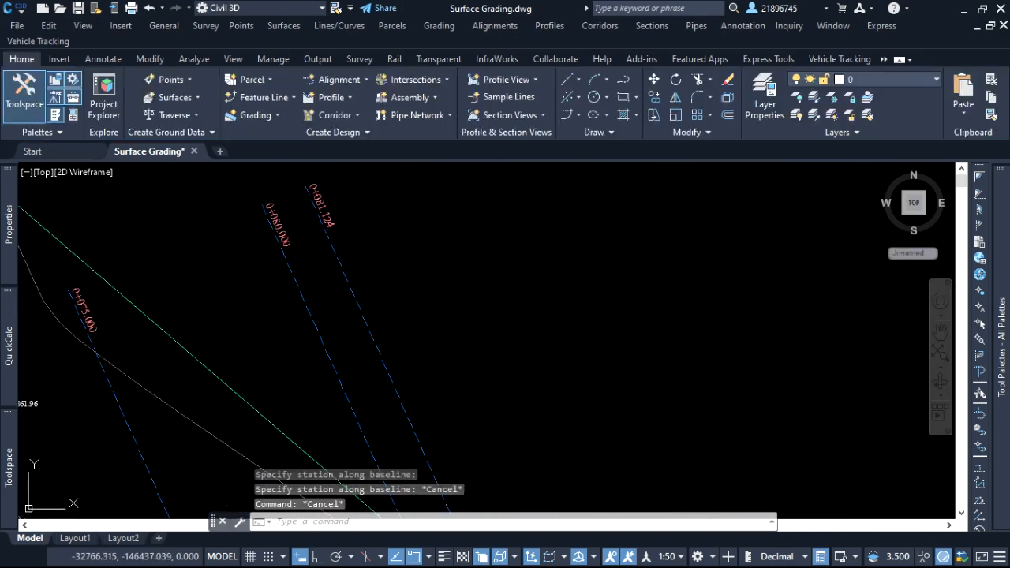
left_click(349, 280)
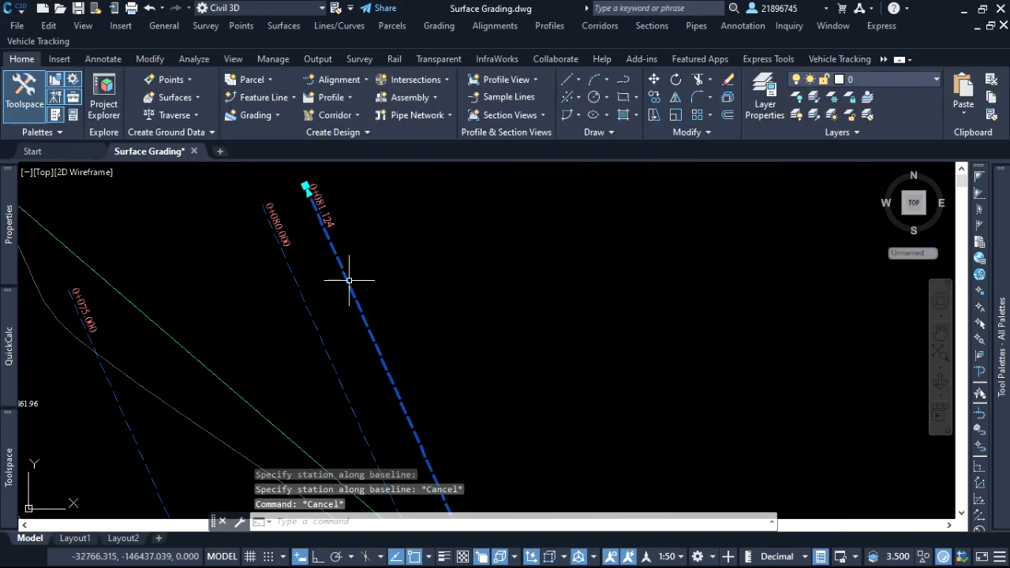
Examine the spacing and extent of the sample lines along the whole excavation corridor, from one end to the other.
scroll(457, 225, "down", 4)
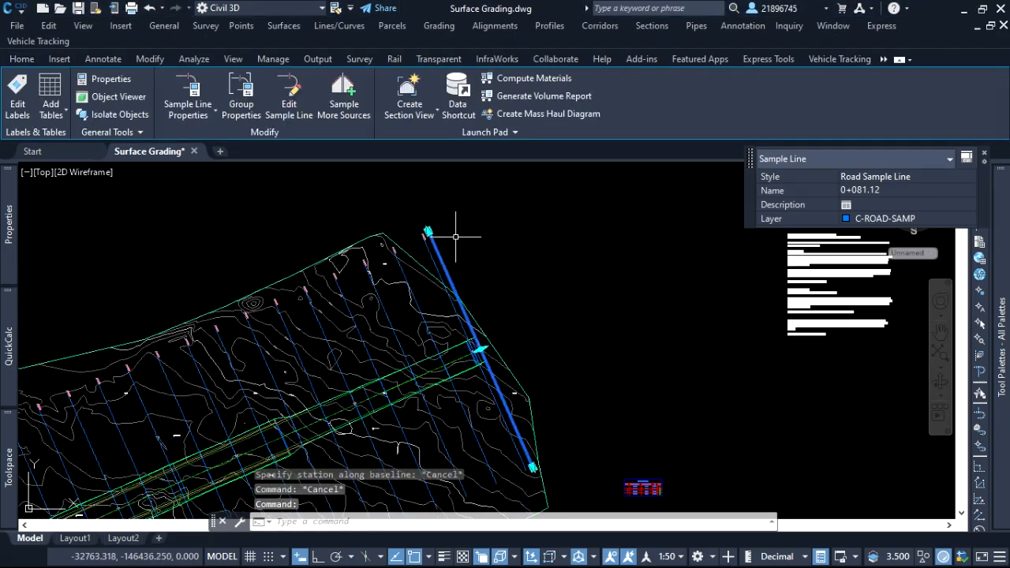
scroll(422, 319, "down", 2)
scroll(224, 449, "up", 2)
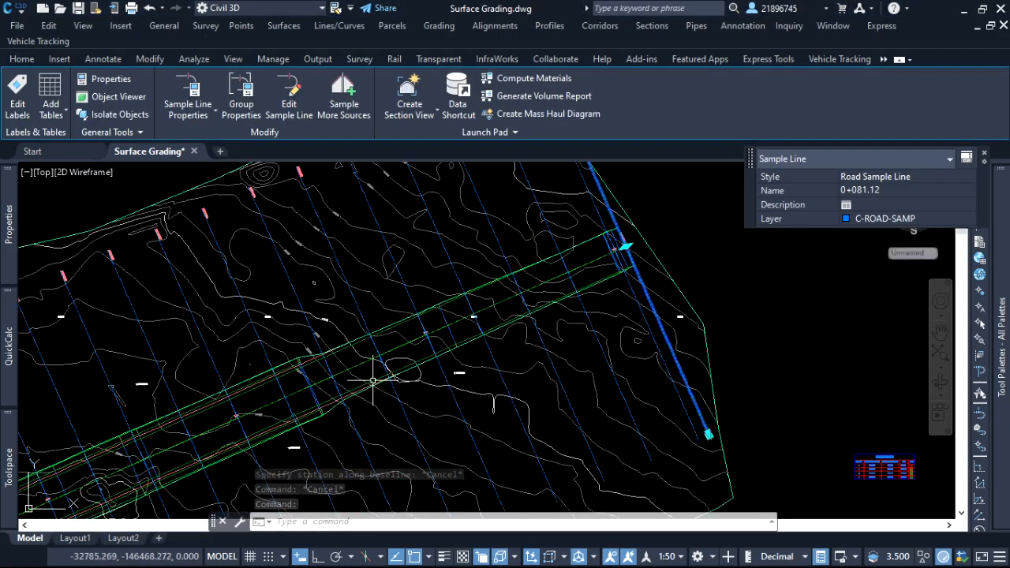
scroll(75, 466, "up", 3)
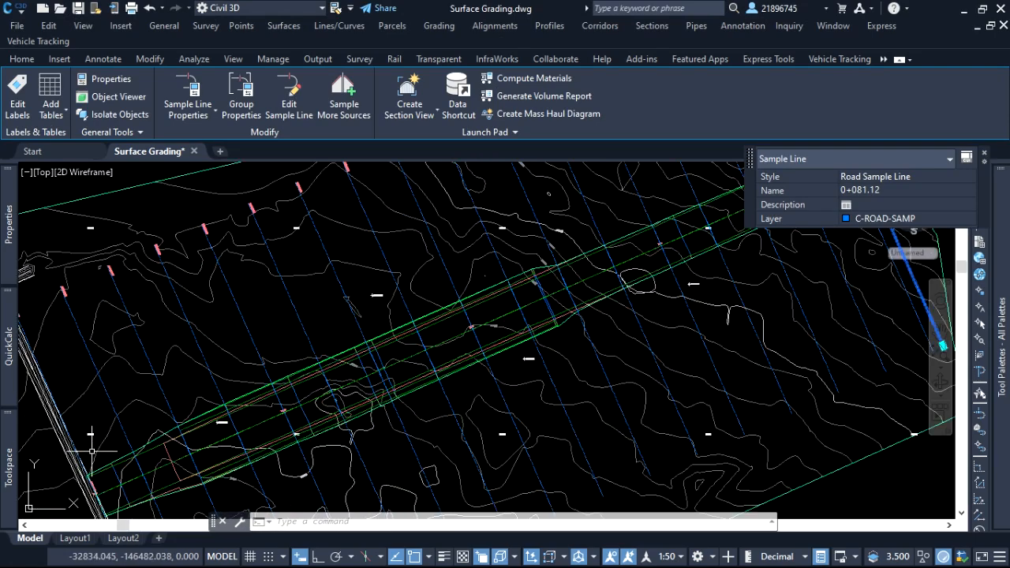
scroll(157, 421, "down", 1)
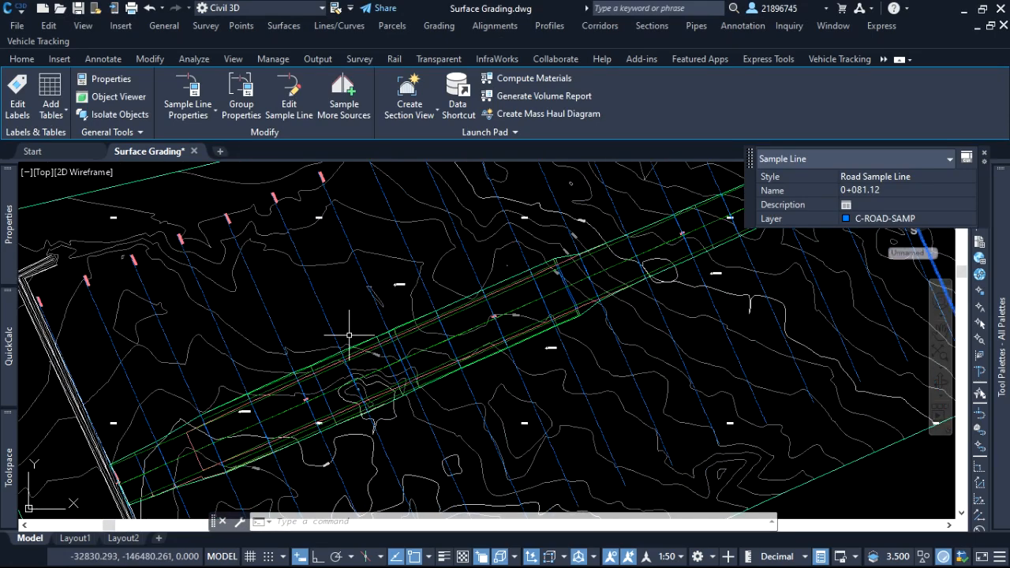
scroll(464, 285, "down", 4)
scroll(576, 260, "up", 3)
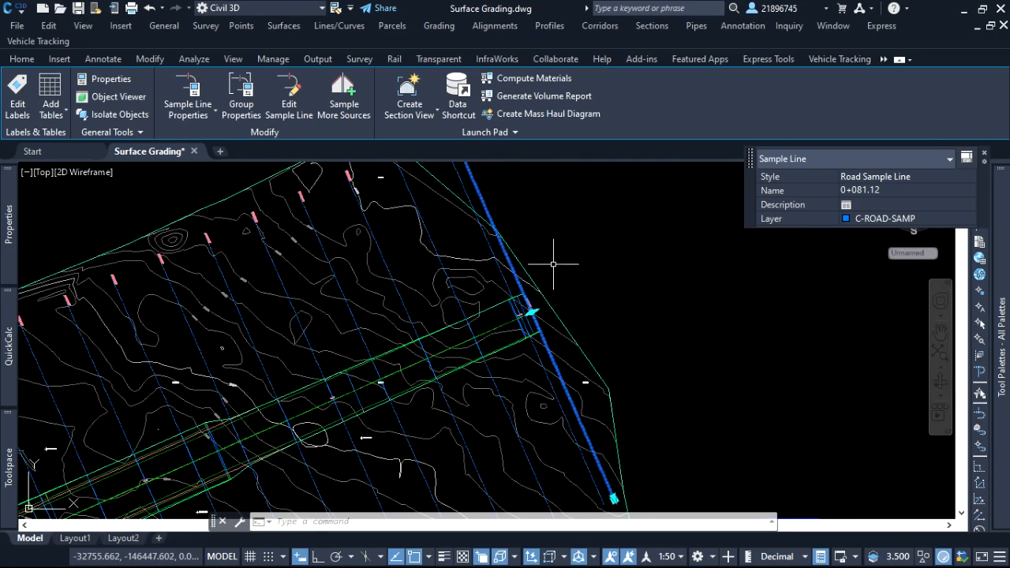
scroll(582, 259, "down", 2)
scroll(498, 235, "up", 1)
scroll(498, 234, "down", 1)
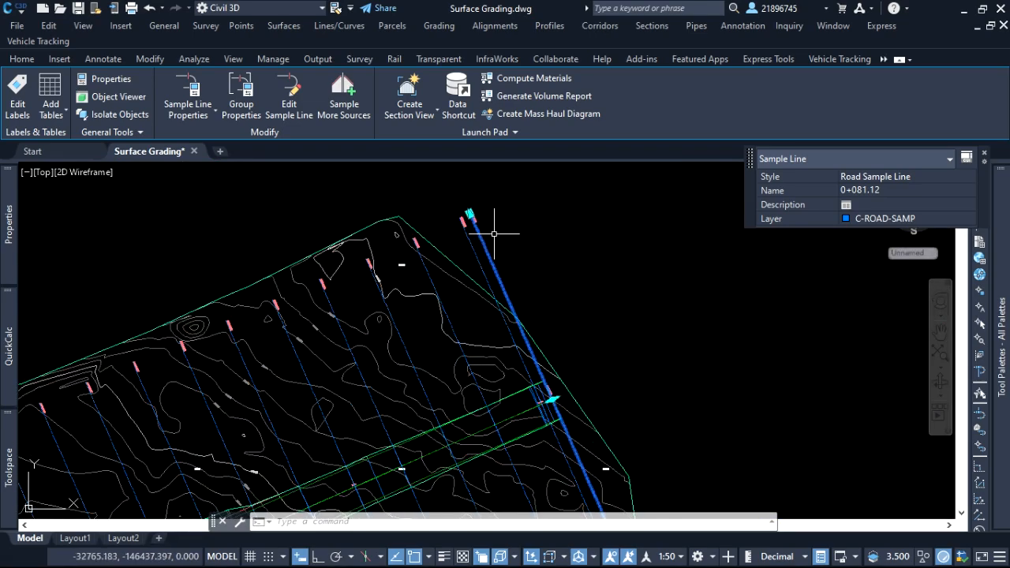
Shorten the northern end of the 0+081.12 sample line to just outside the corridor's northern edge.
scroll(469, 210, "up", 1)
left_click(467, 208)
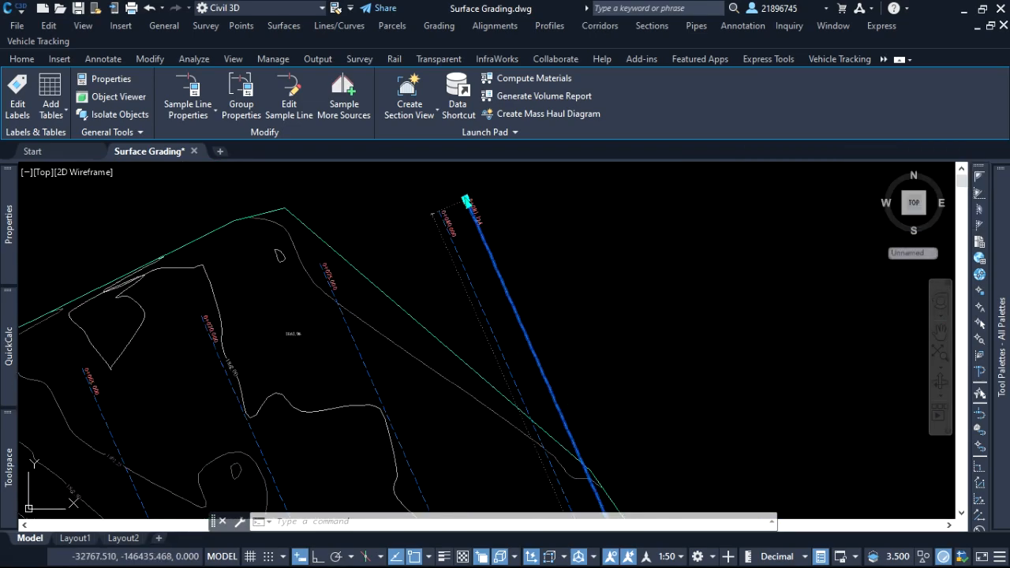
scroll(467, 207, "down", 1)
scroll(545, 350, "up", 4)
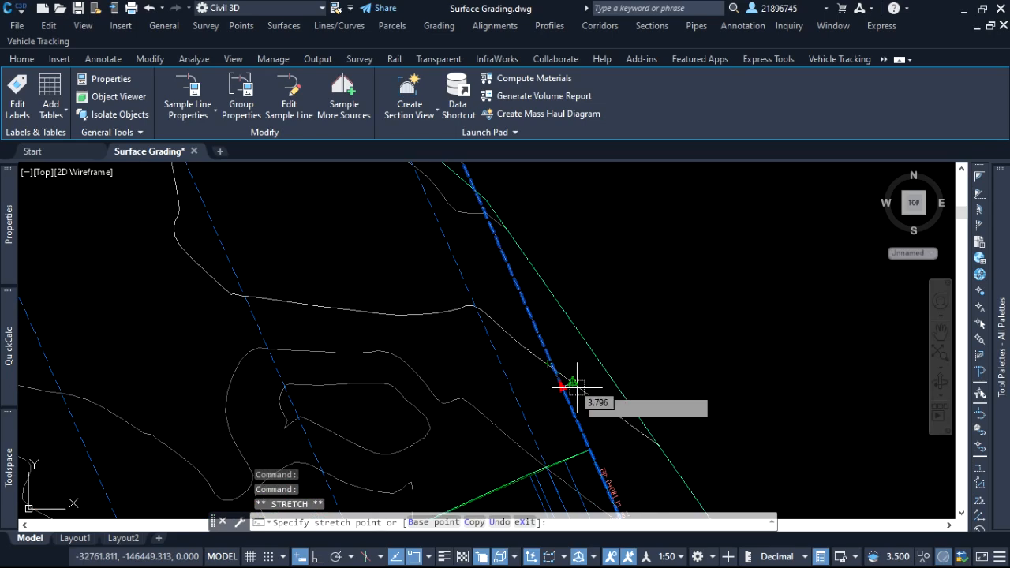
scroll(564, 411, "up", 5)
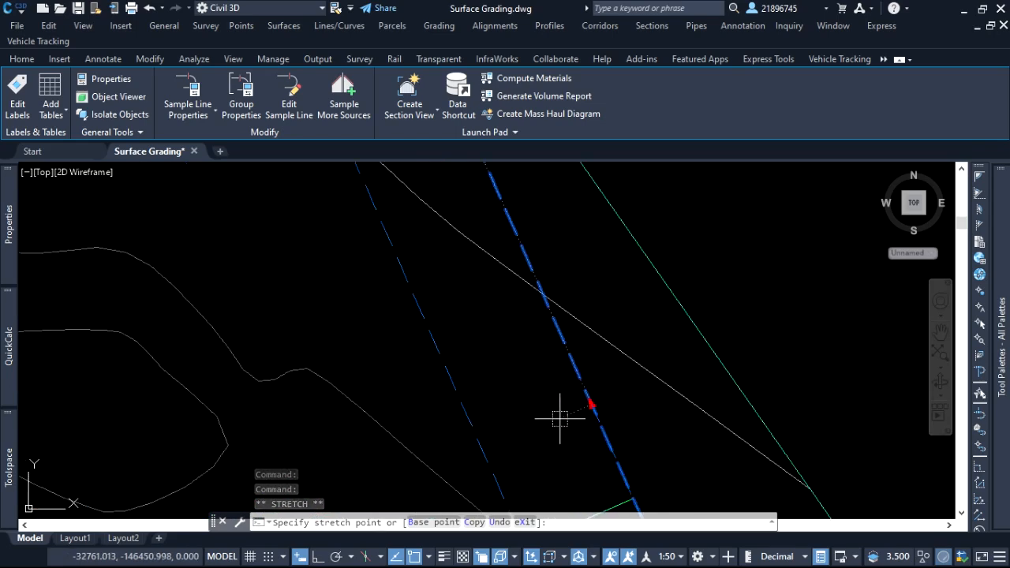
scroll(552, 408, "down", 5)
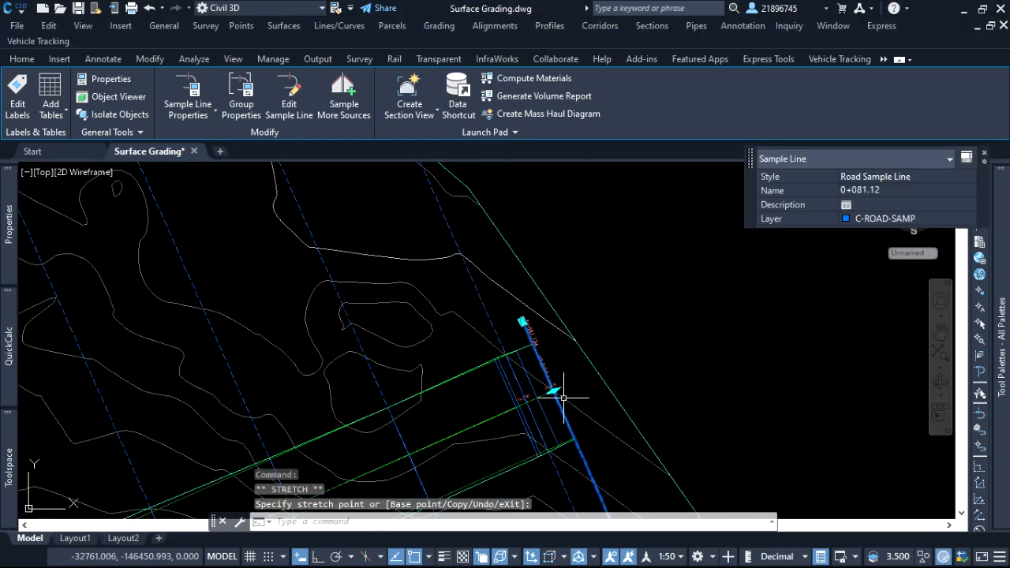
Shorten the southern end of the 0+081.12 sample line to just beyond the corridor's southern edge.
scroll(528, 378, "down", 4)
scroll(576, 458, "up", 6)
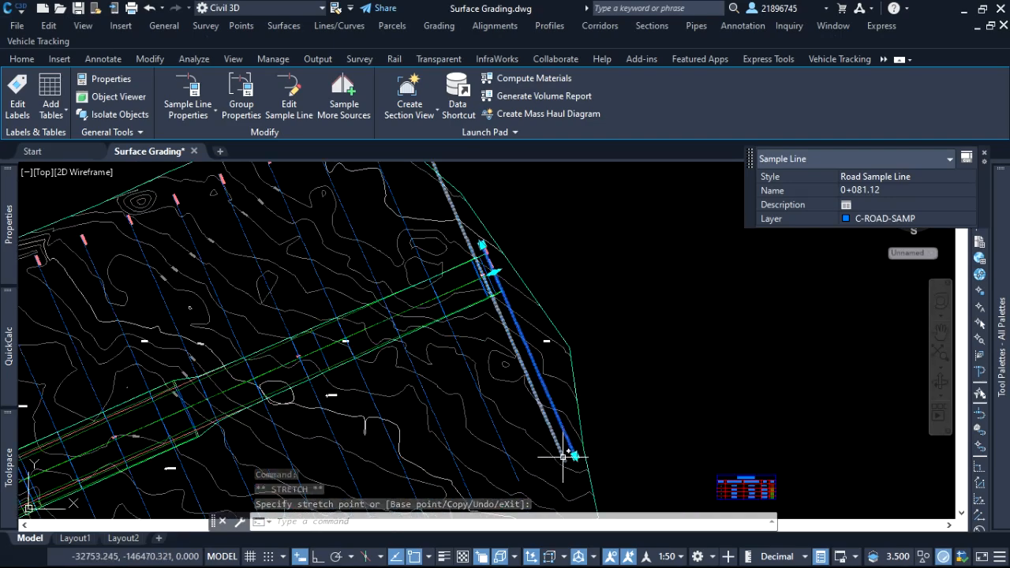
scroll(592, 450, "down", 5)
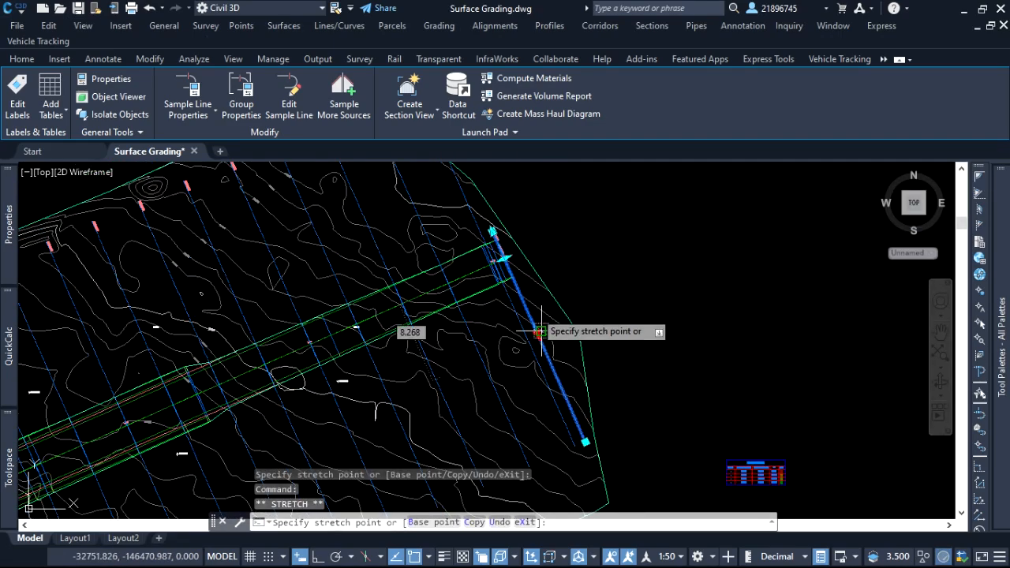
scroll(505, 268, "up", 3)
left_click(588, 385)
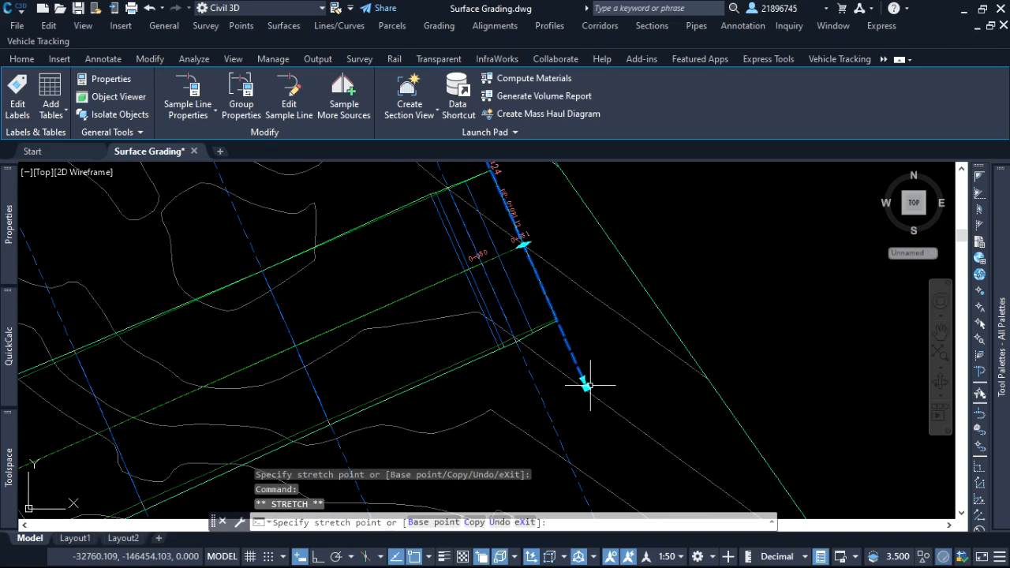
Move the southern end vertex of the 0+081.12 sample line westward so the line bends at the alignment.
scroll(586, 387, "up", 5)
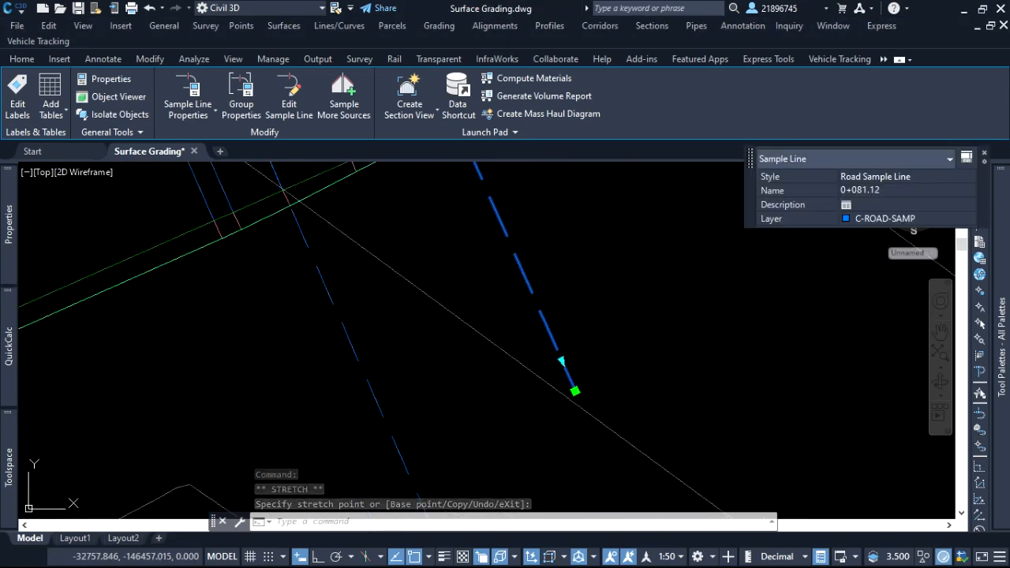
left_click(576, 392)
scroll(548, 403, "down", 5)
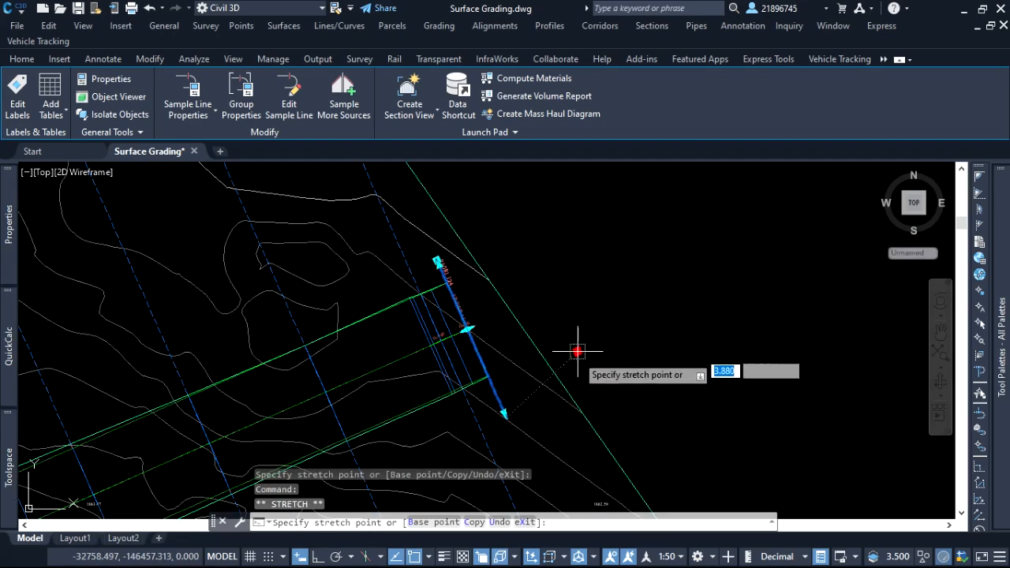
scroll(462, 435, "up", 5)
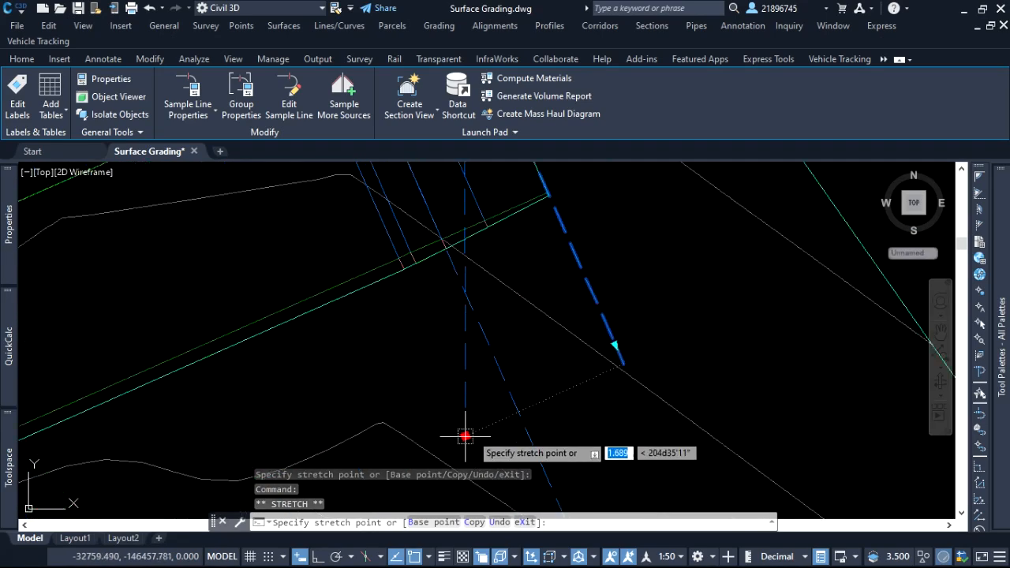
left_click(552, 389)
scroll(551, 389, "down", 6)
scroll(544, 303, "up", 4)
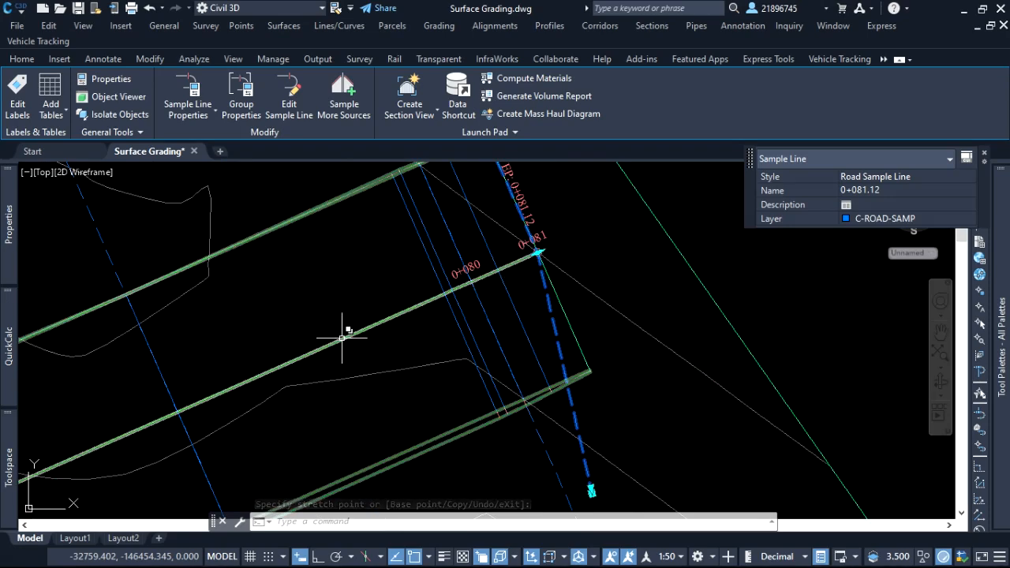
scroll(552, 264, "down", 2)
scroll(480, 291, "up", 2)
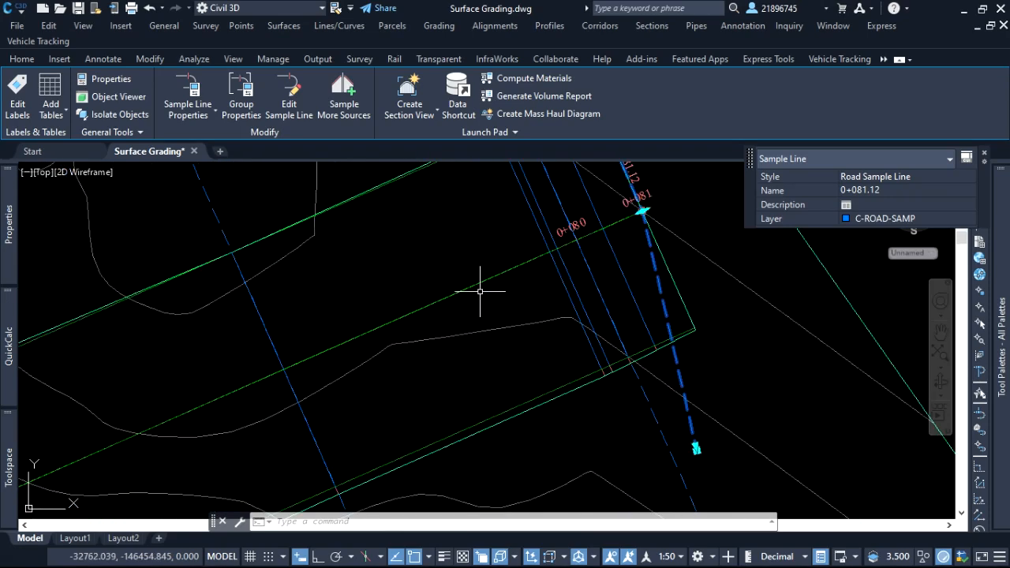
scroll(469, 326, "down", 2)
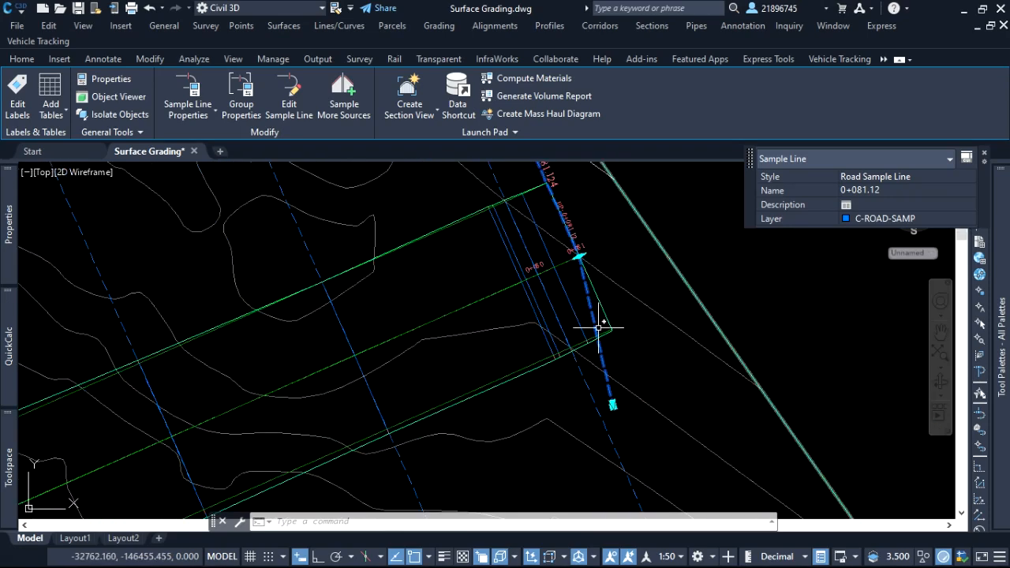
Move the southern end vertex of the 0+081.12 sample line back eastward so the line runs straight through the alignment, and deselect it.
scroll(613, 406, "up", 3)
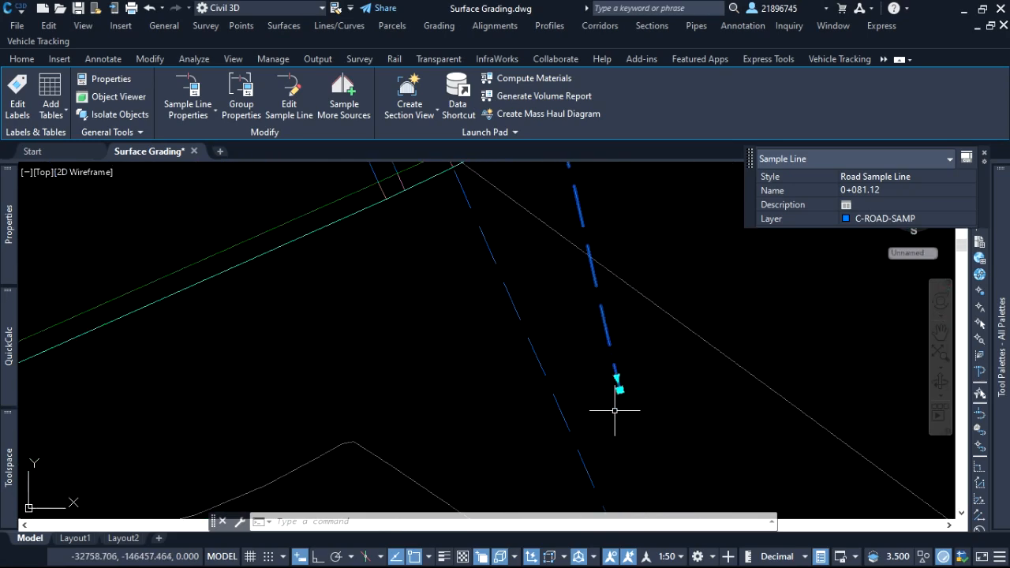
left_click(618, 388)
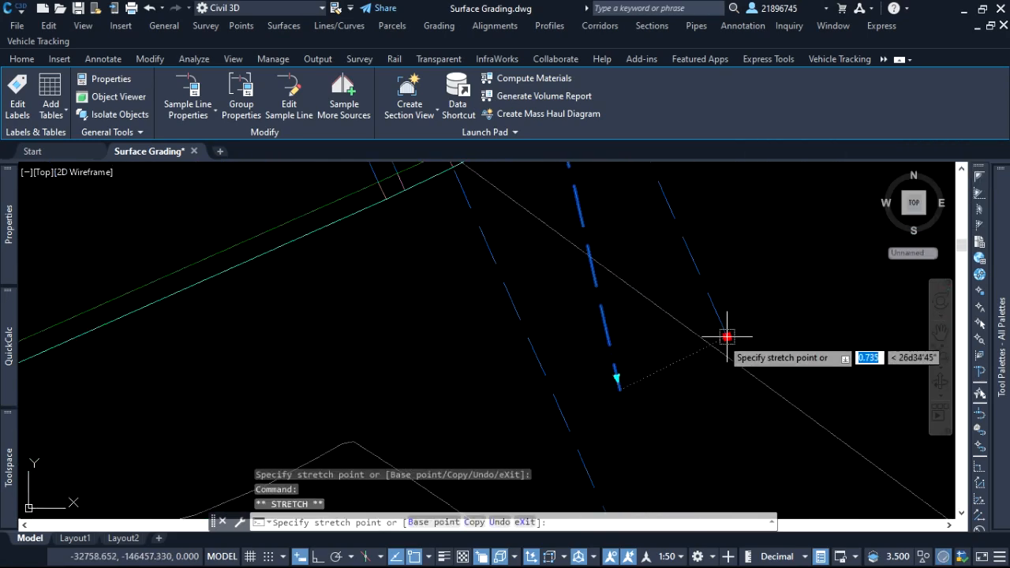
scroll(662, 401, "down", 2)
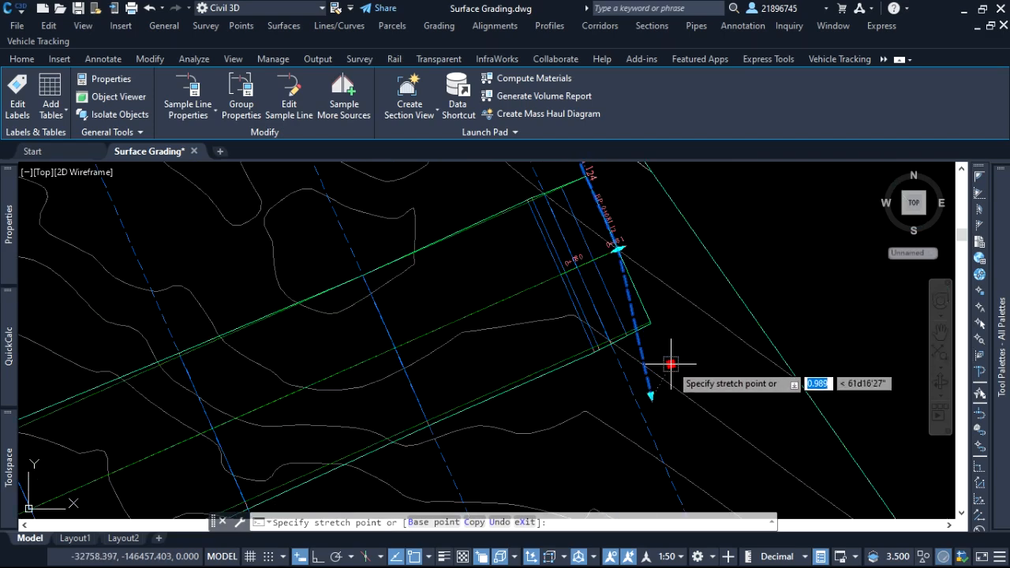
left_click(670, 363)
left_click(652, 397)
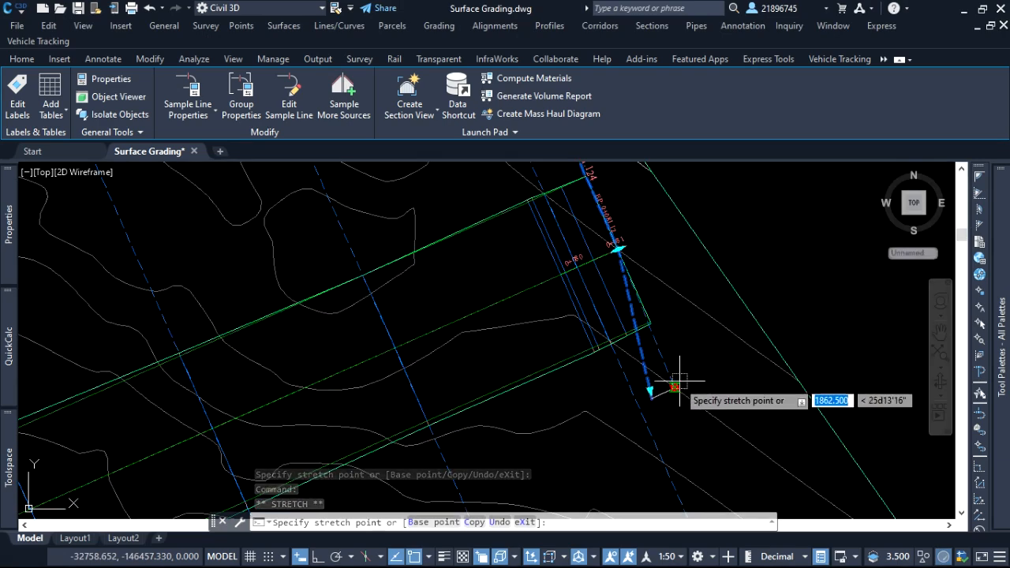
scroll(678, 383, "up", 2)
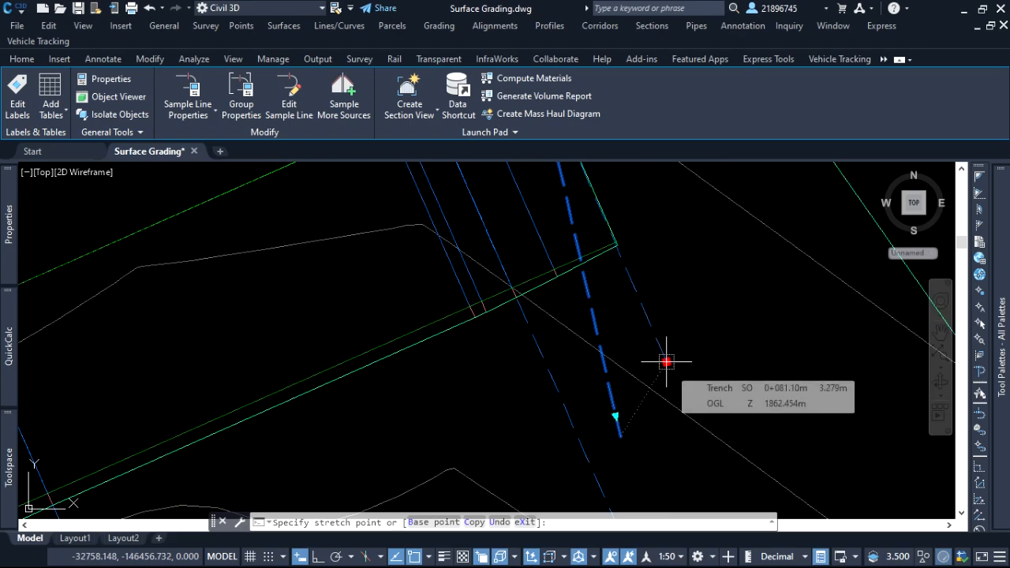
left_click(667, 361)
left_click(666, 361)
scroll(663, 360, "down", 3)
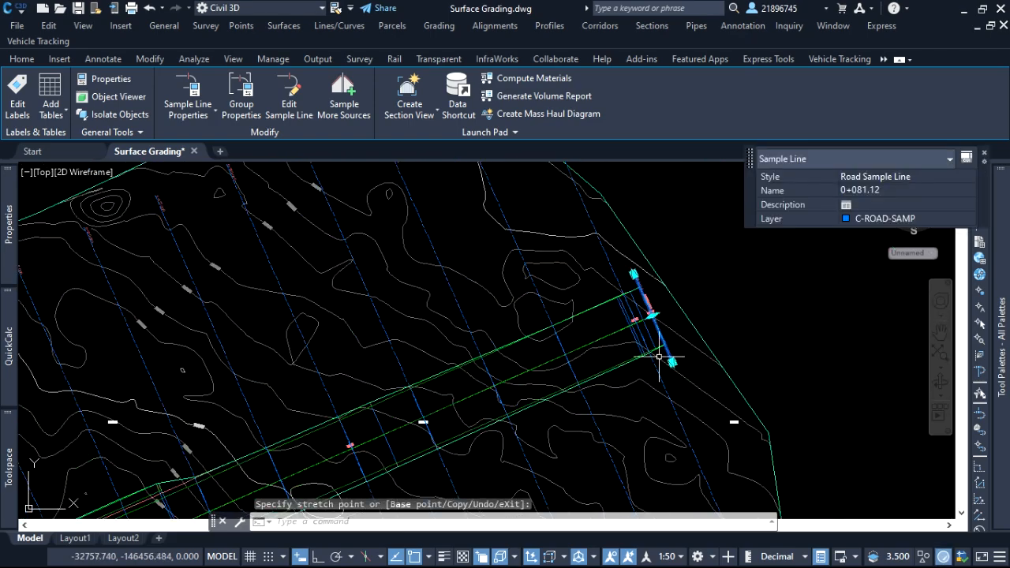
scroll(617, 353, "up", 2)
scroll(617, 353, "down", 3)
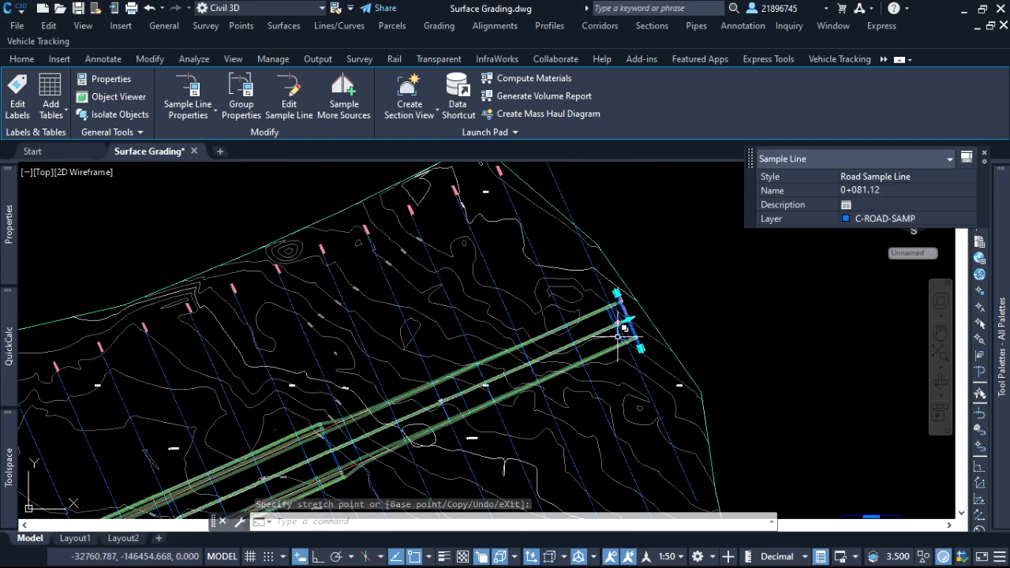
scroll(617, 353, "up", 3)
key("Escape")
key("Escape")
scroll(610, 270, "down", 3)
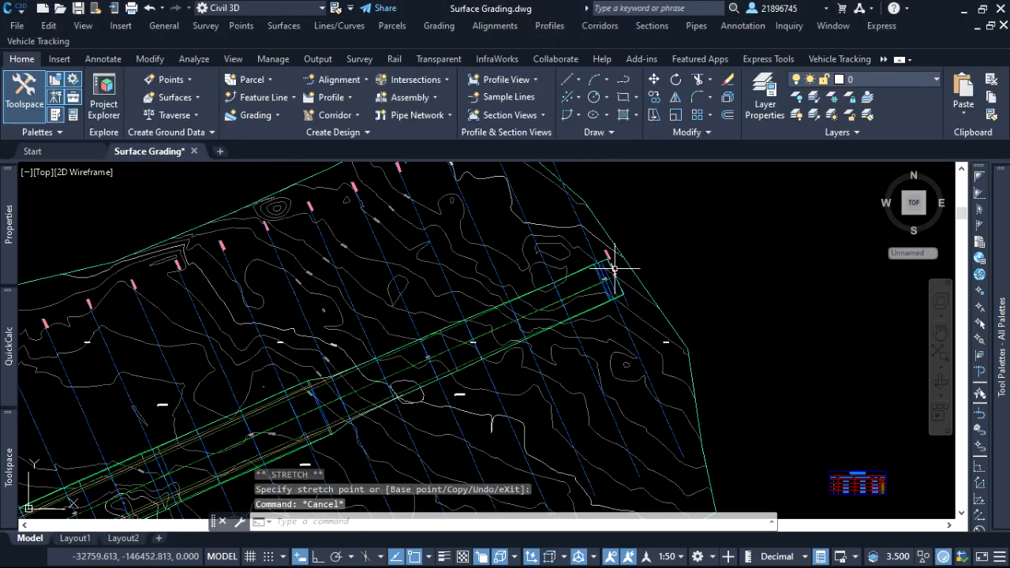
Start a polyline north of the corridor, between two sample lines near its eastern end, and bring it perpendicular to the Trench alignment.
scroll(489, 327, "up", 2)
scroll(489, 326, "up", 3)
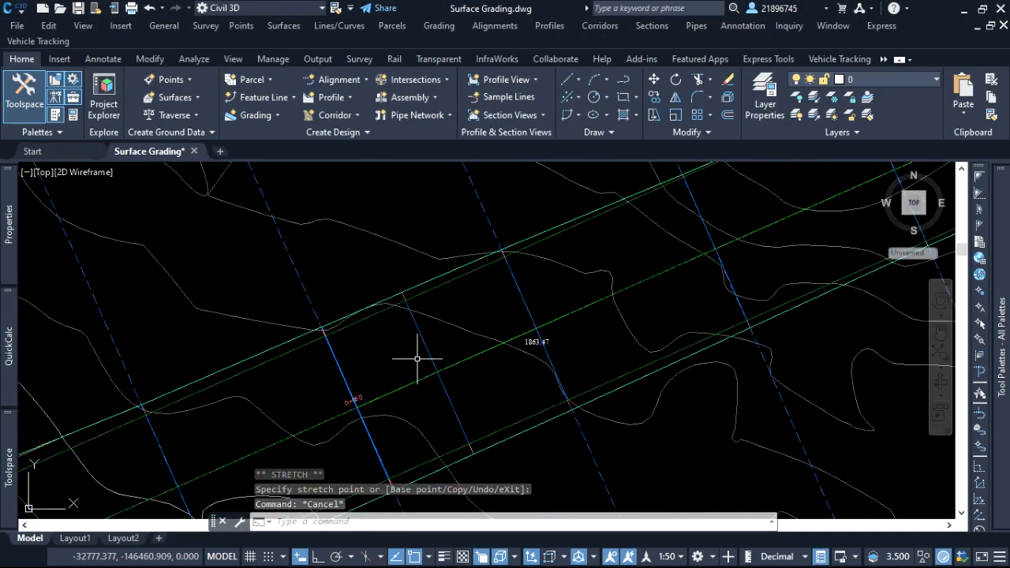
scroll(520, 333, "down", 2)
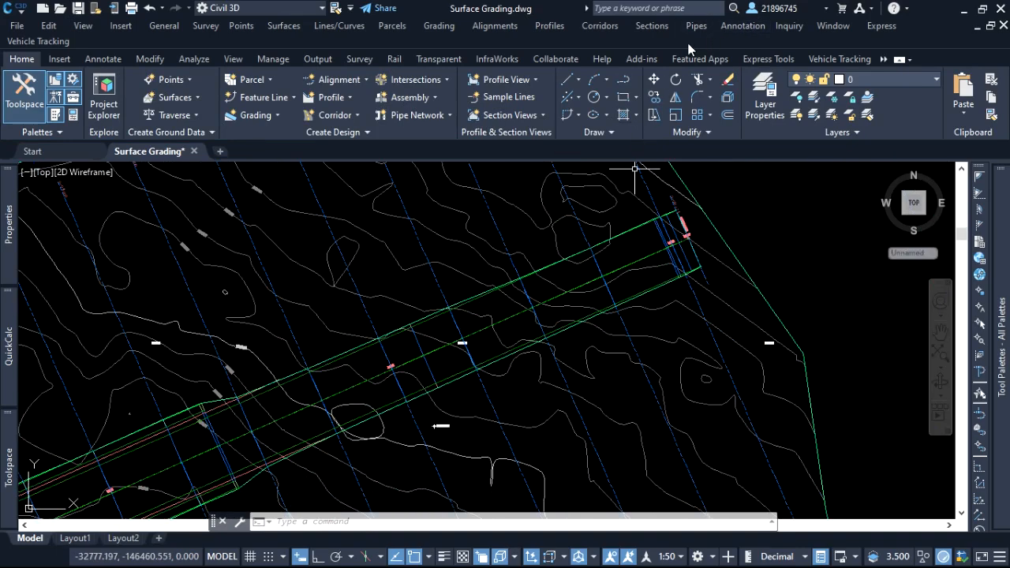
left_click(625, 82)
scroll(484, 281, "up", 5)
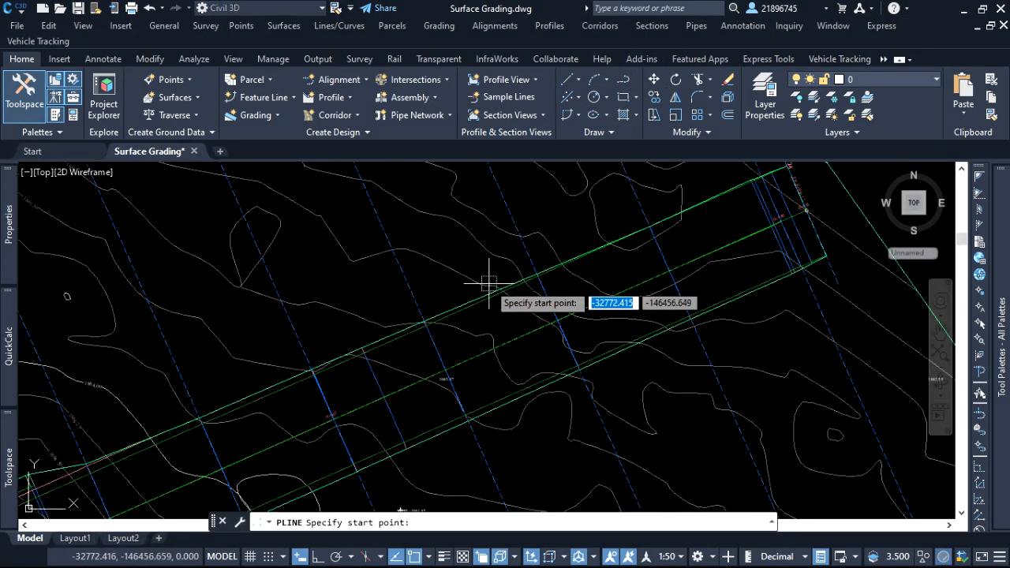
left_click(439, 211)
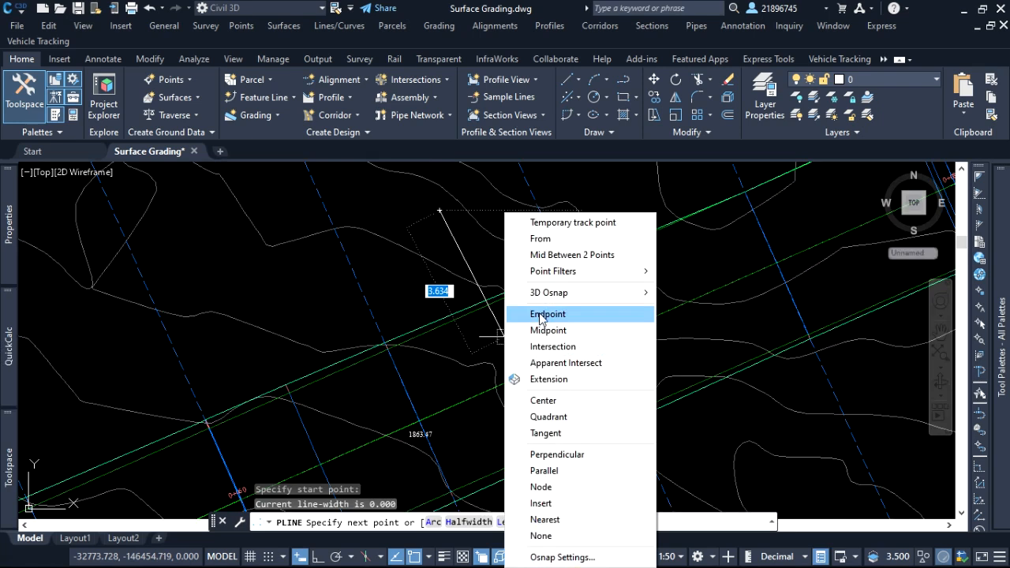
left_click(560, 455)
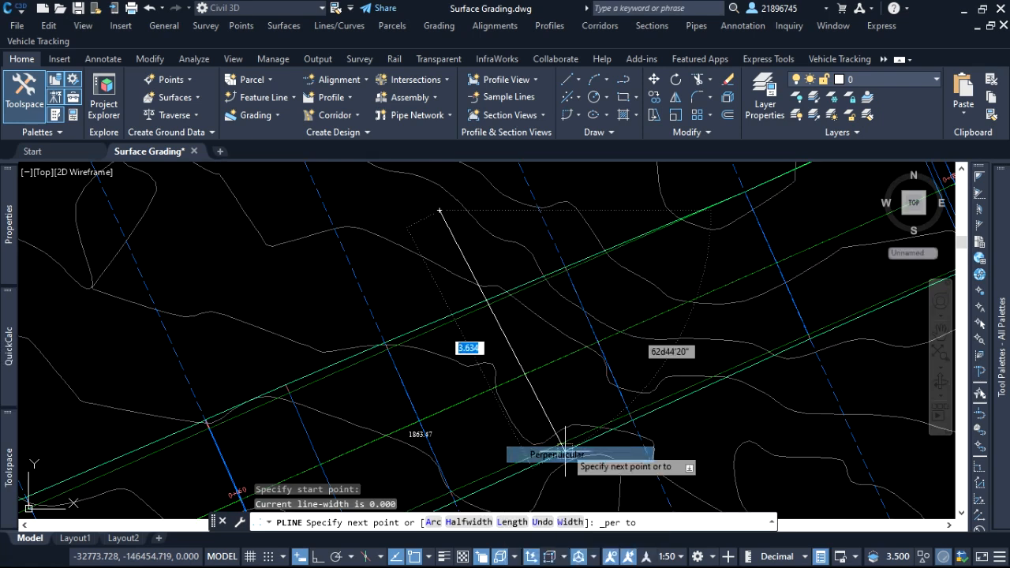
left_click(513, 379)
Extend the polyline straight on to a point beyond the corridor's southern edge and end it there.
scroll(513, 383, "down", 3)
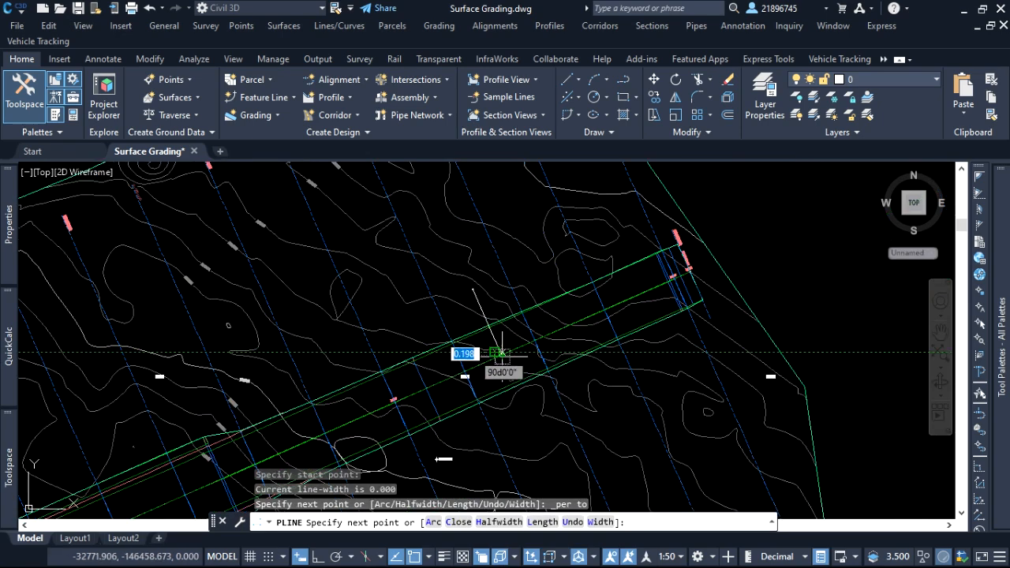
left_click(534, 435)
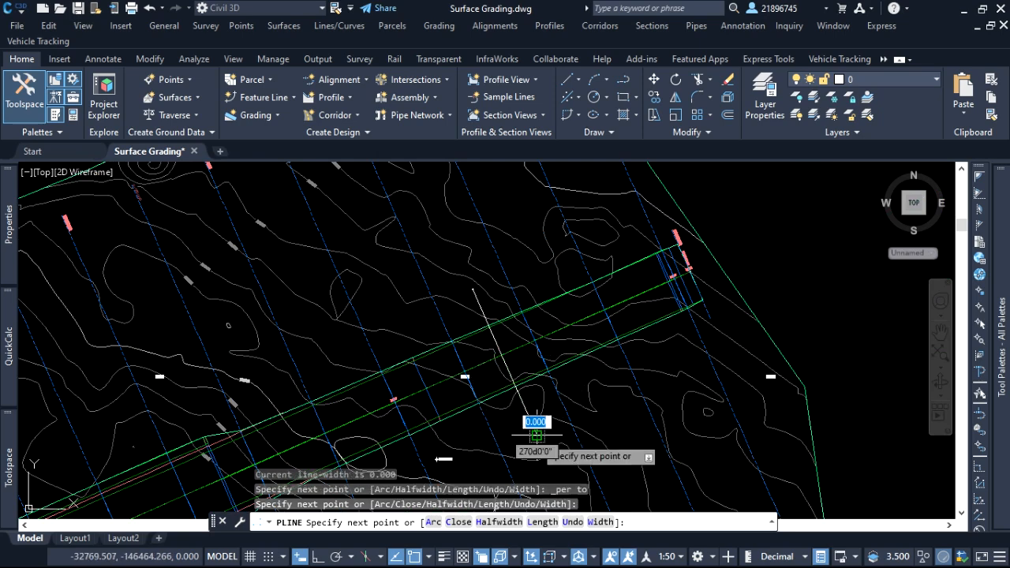
right_click(535, 435)
left_click(570, 232)
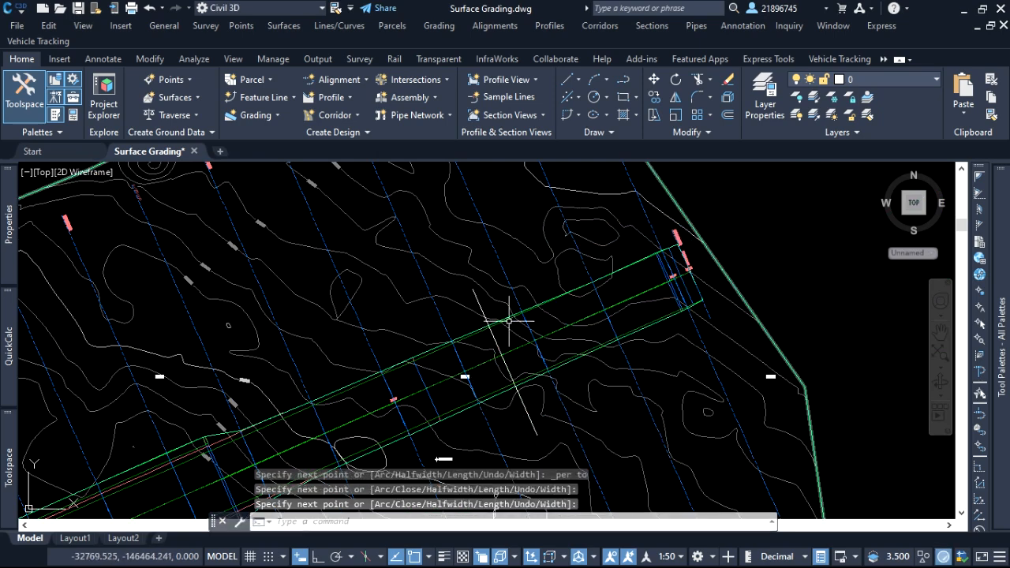
Examine how the new polyline crosses the corridor between the neighbouring sample lines.
scroll(537, 361, "up", 2)
scroll(509, 317, "down", 2)
scroll(473, 308, "up", 2)
scroll(489, 296, "down", 2)
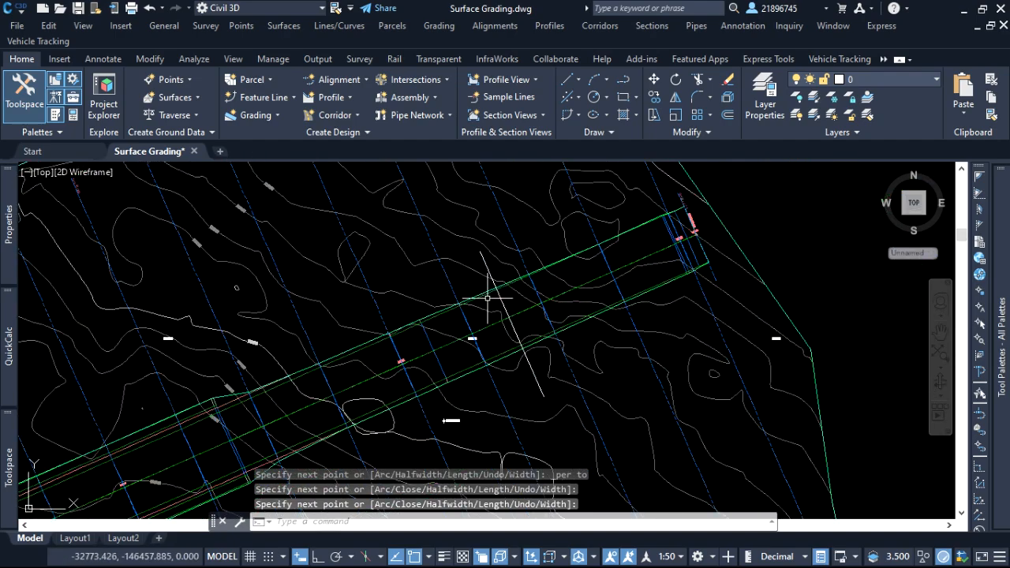
scroll(466, 339, "up", 2)
scroll(457, 334, "down", 2)
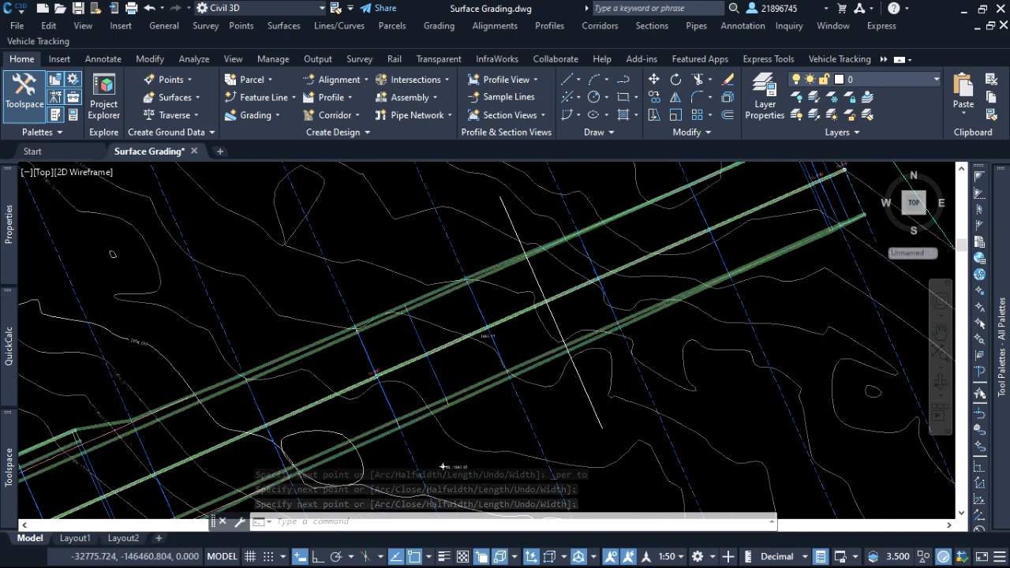
scroll(535, 314, "up", 3)
left_click(529, 294)
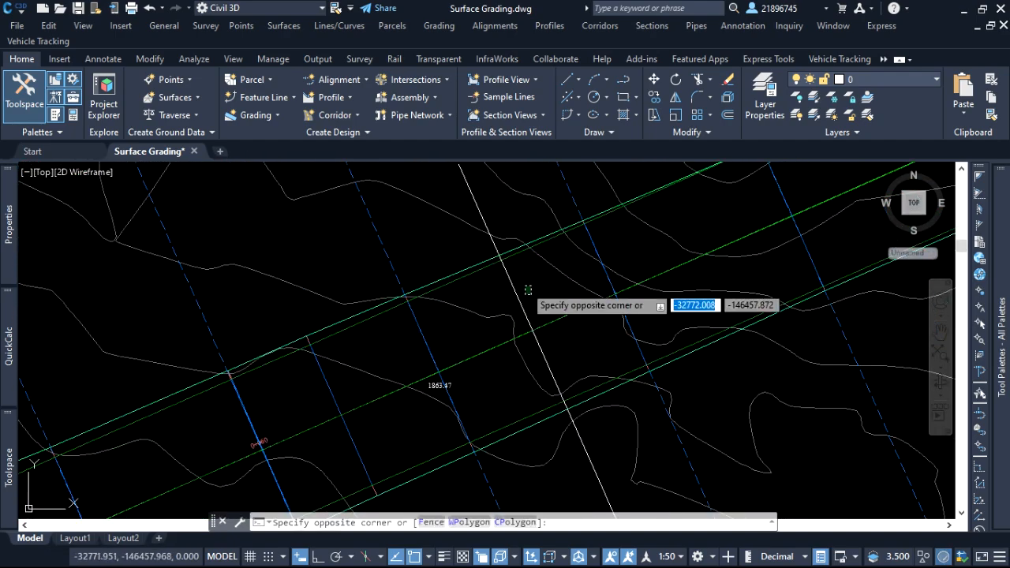
scroll(500, 347, "down", 3)
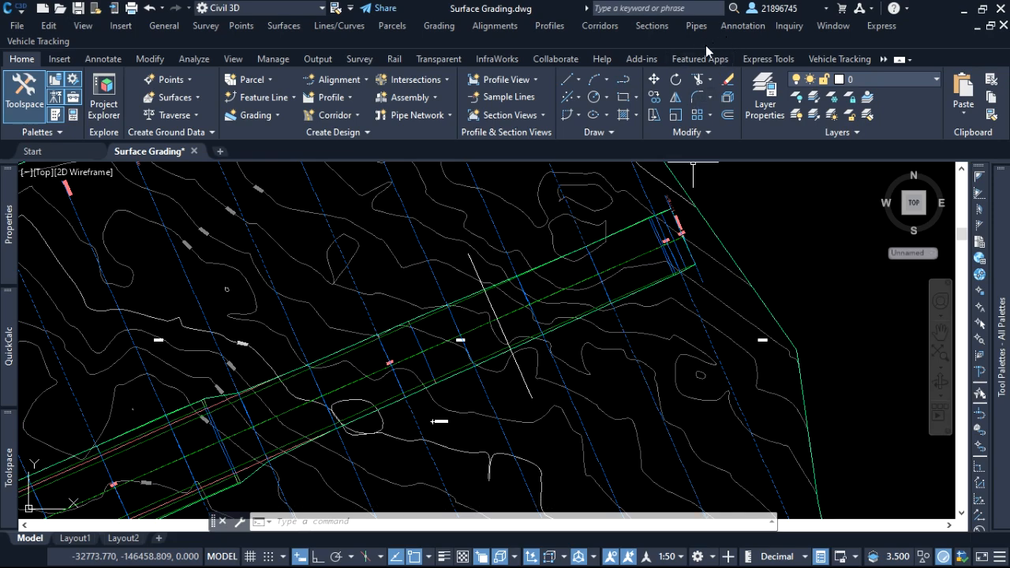
Create a sample line on the Trench alignment from the existing polyline crossing the corridor, using the Select existing polylines method.
left_click(651, 26)
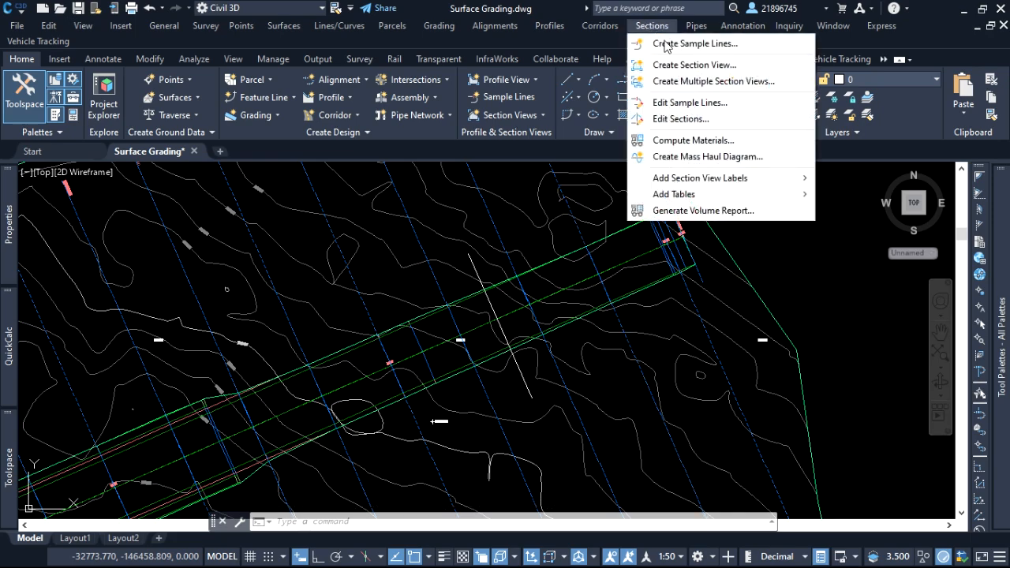
left_click(673, 44)
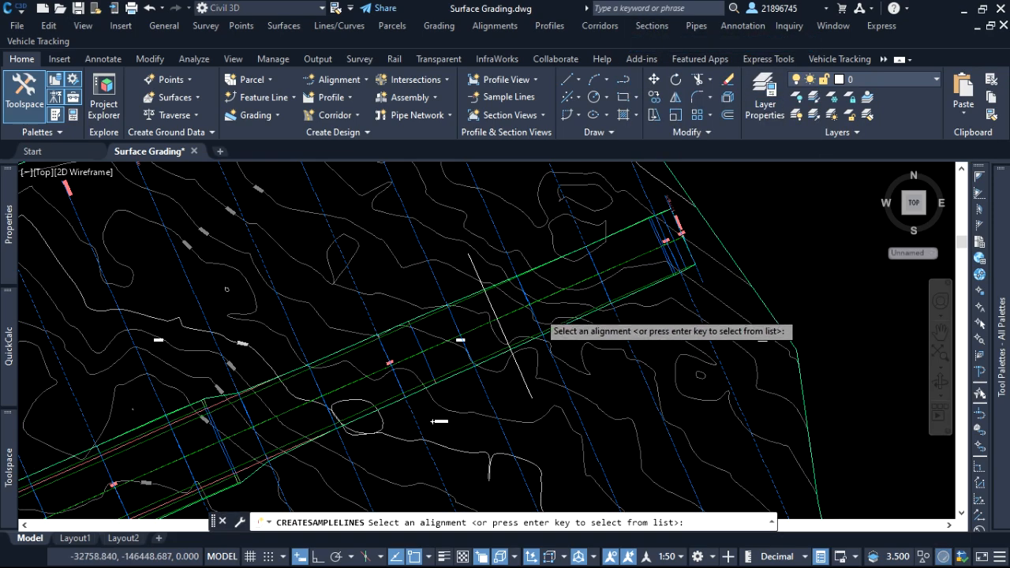
scroll(538, 311, "up", 3)
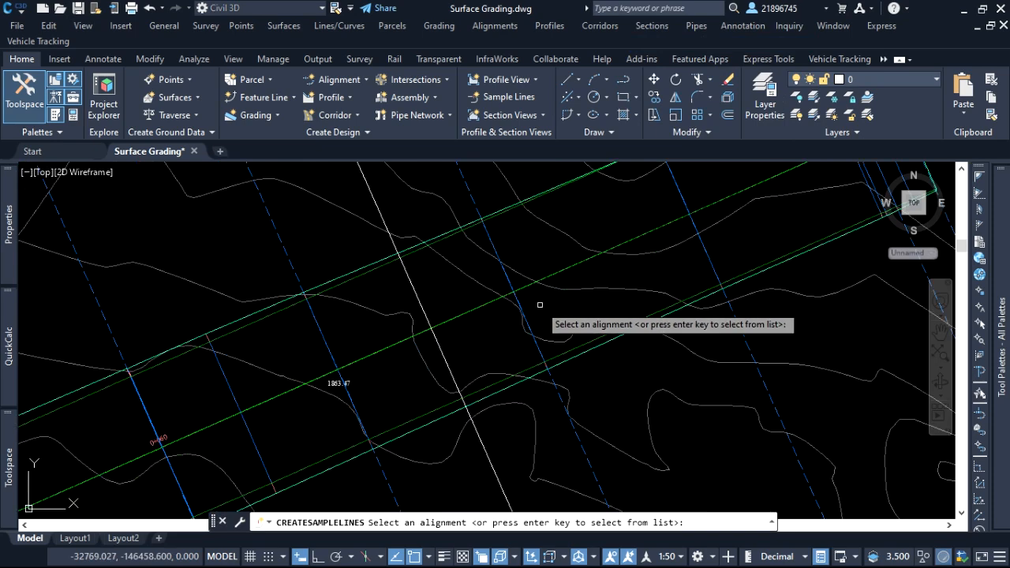
left_click(562, 269)
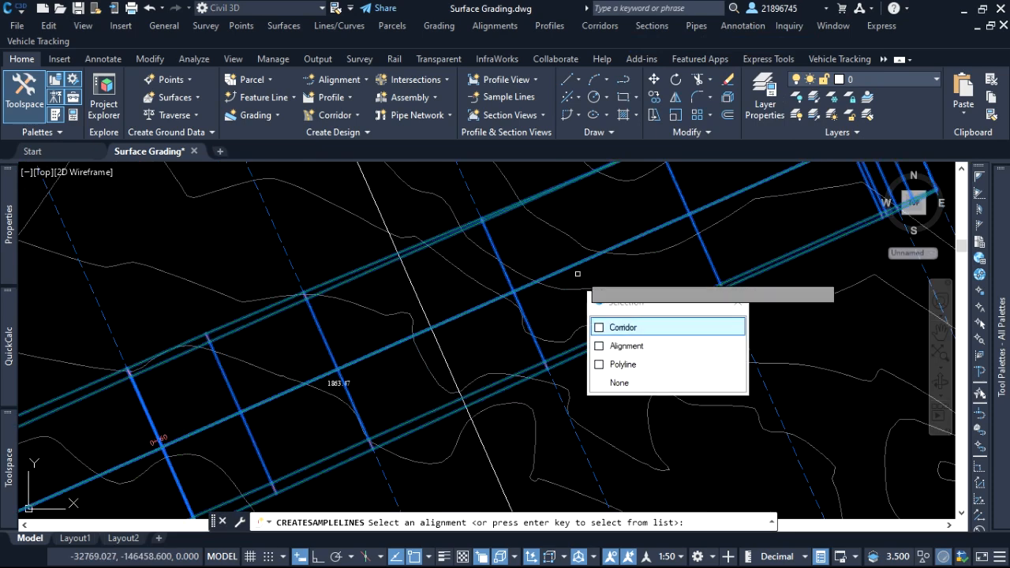
left_click(705, 346)
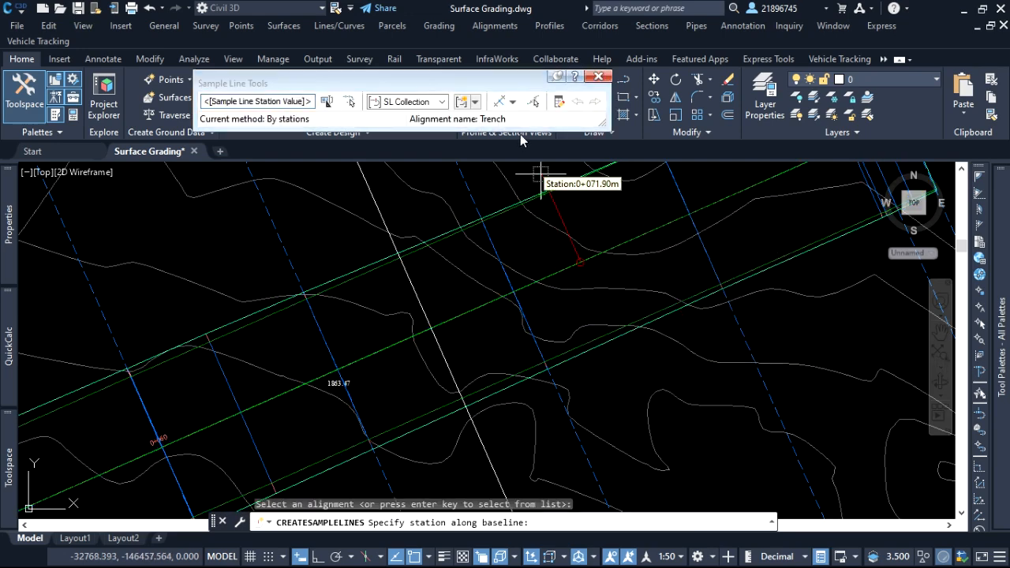
left_click(513, 103)
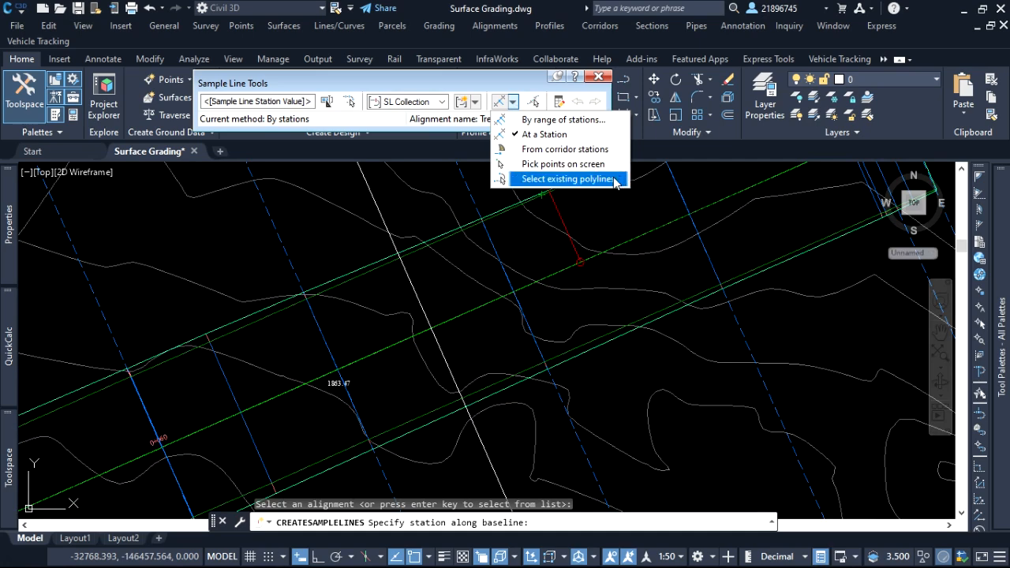
left_click(567, 180)
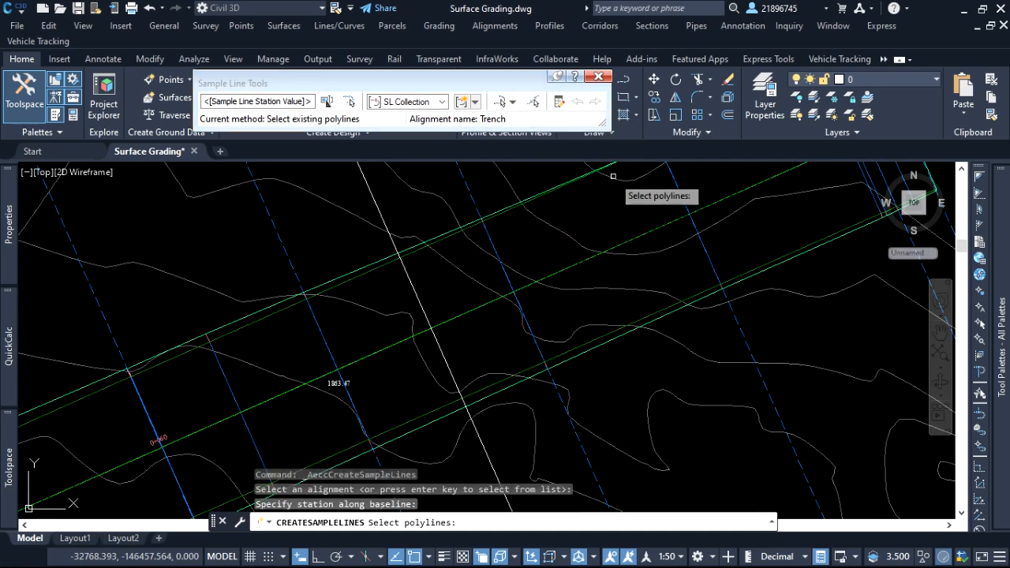
left_click(418, 295)
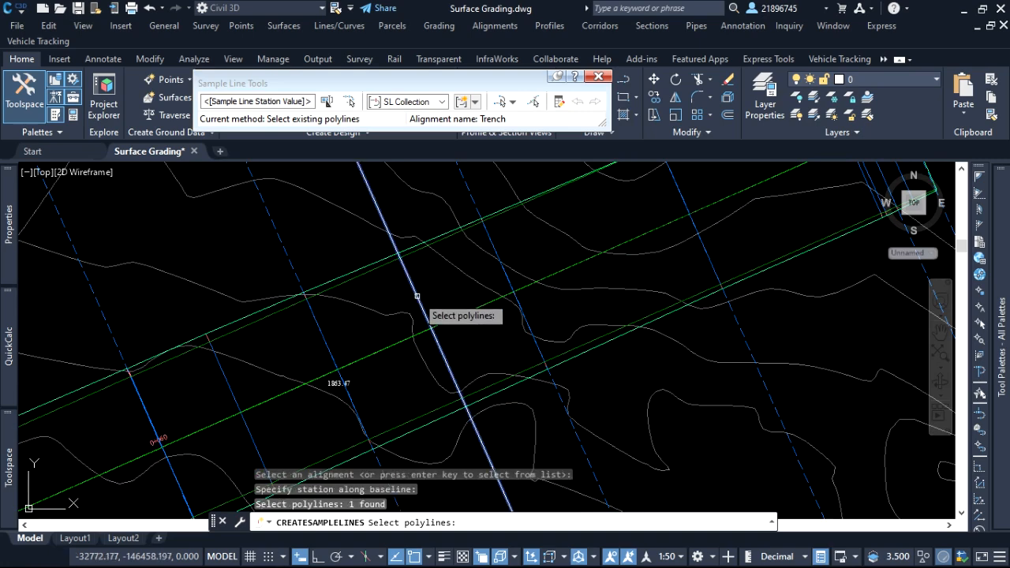
key("Return")
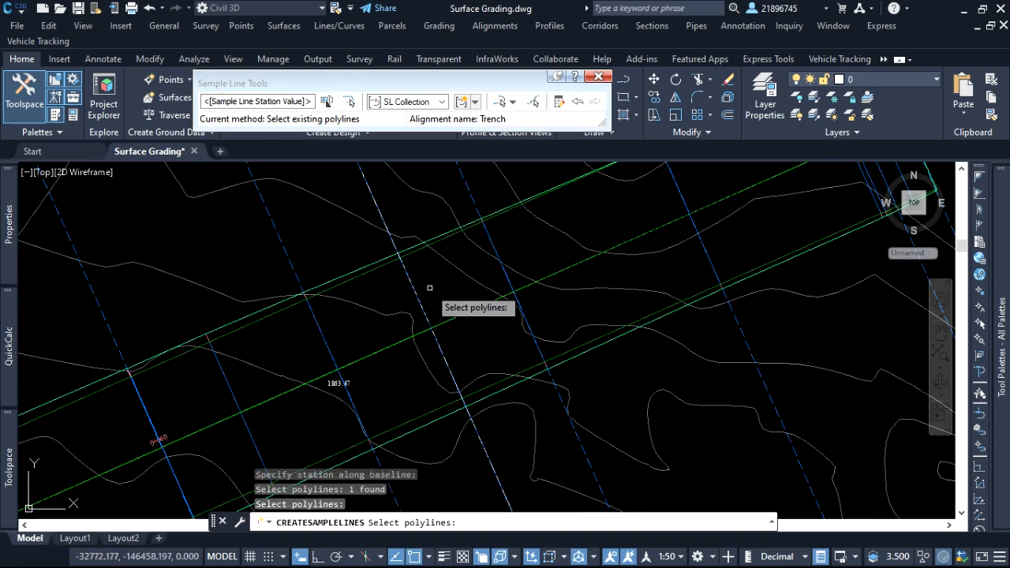
key("Return")
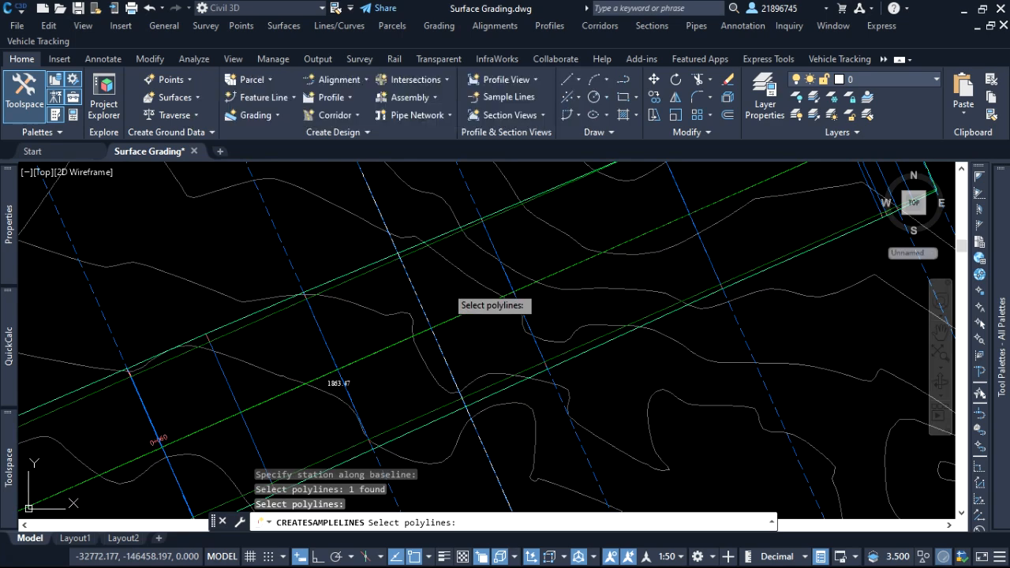
key("Return")
Examine the sample line made from the polyline and compare its position and extent with the other sample lines along the corridor.
scroll(544, 327, "up", 5)
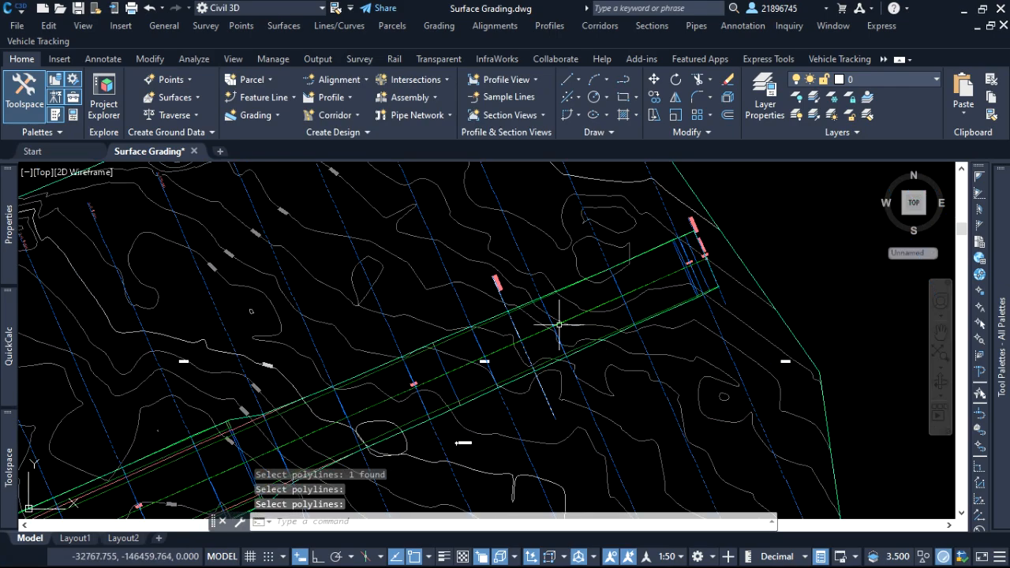
scroll(468, 361, "up", 2)
scroll(555, 402, "down", 8)
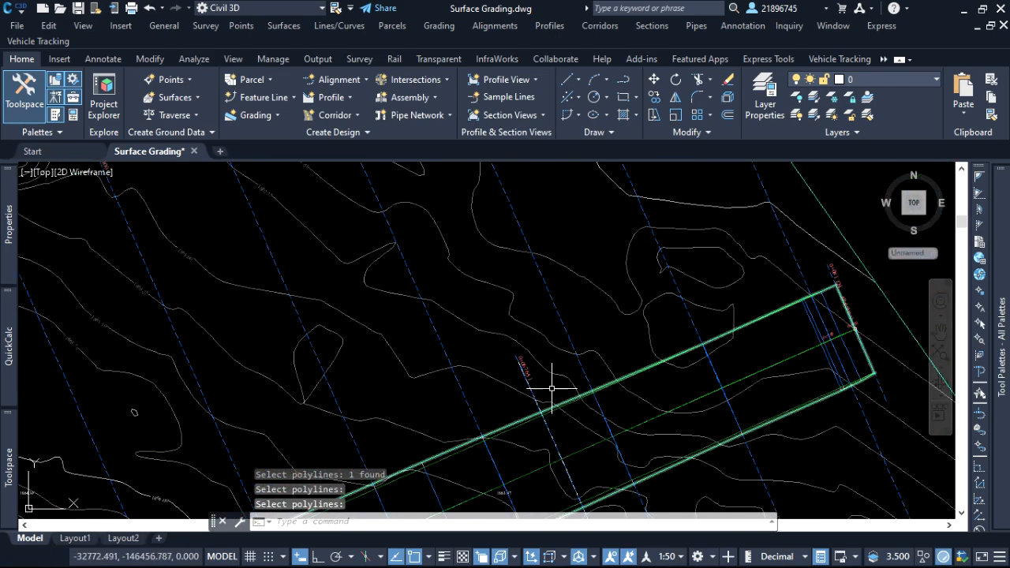
scroll(623, 382, "up", 3)
scroll(478, 408, "down", 1)
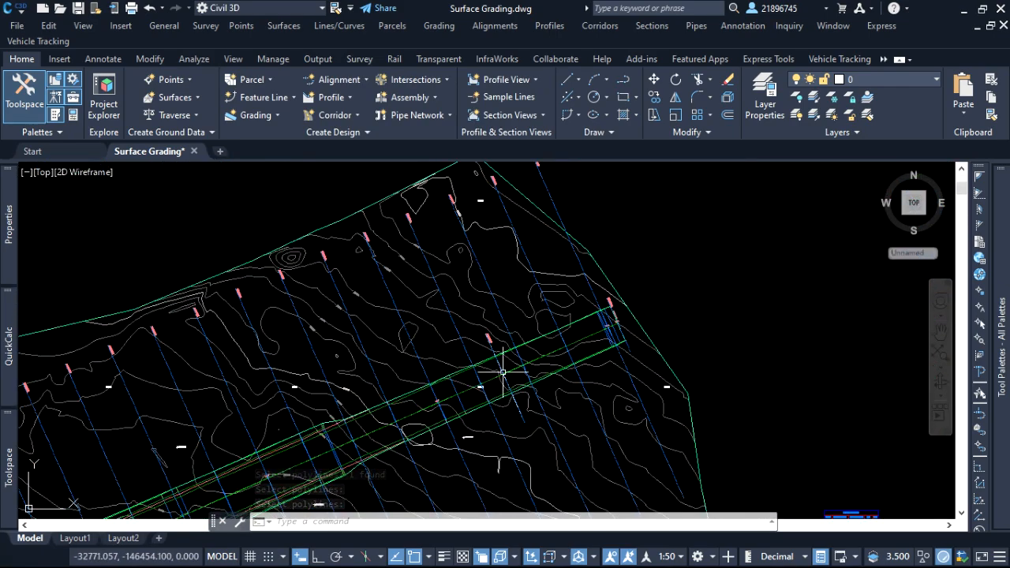
scroll(509, 383, "up", 2)
scroll(544, 351, "down", 3)
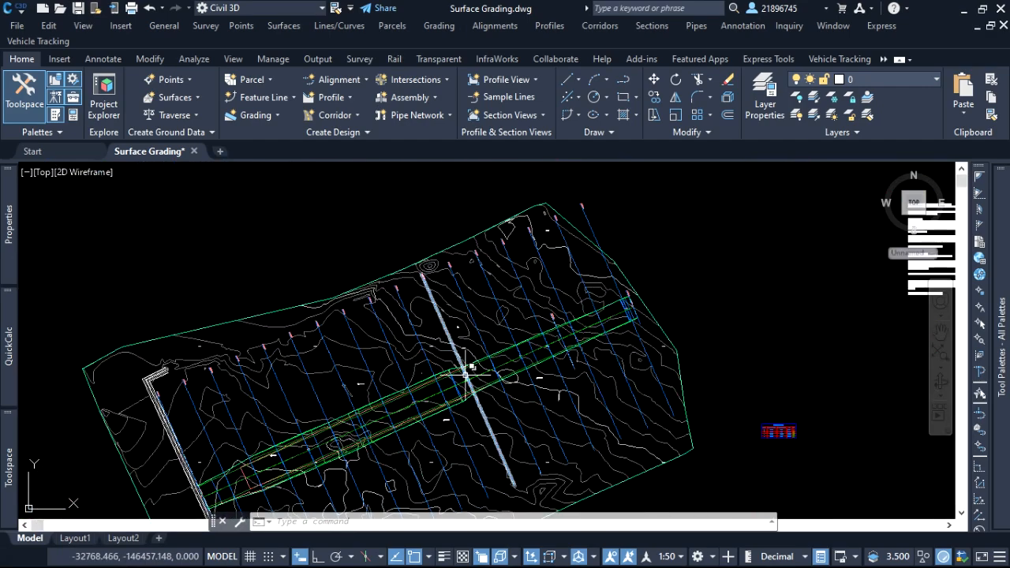
scroll(474, 351, "up", 2)
scroll(470, 351, "up", 3)
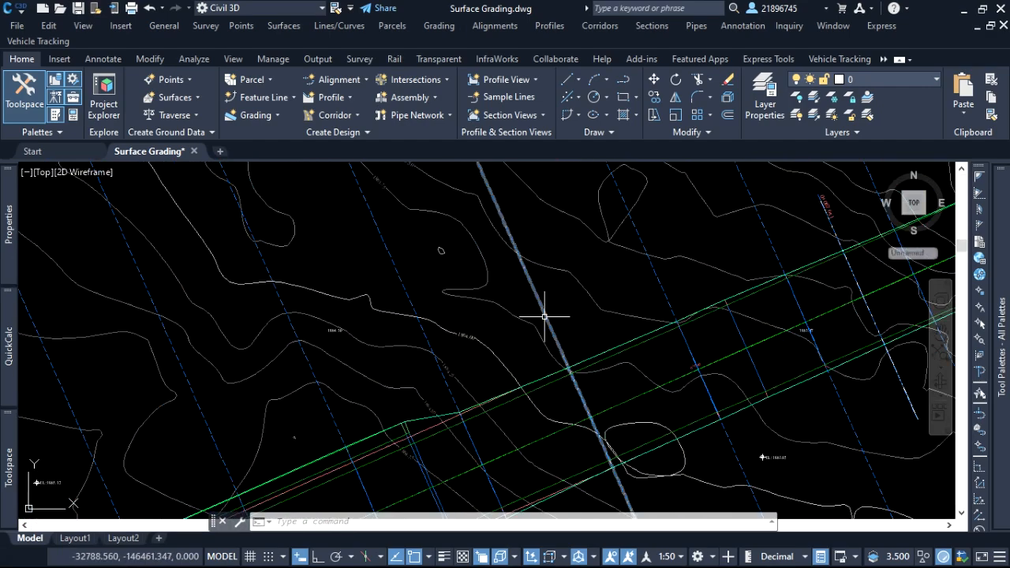
Open the sample line group properties from sample line 0+055.00 and set the left offset of sample line 0+081.12 to 4 m.
left_click(545, 317)
scroll(537, 319, "down", 3)
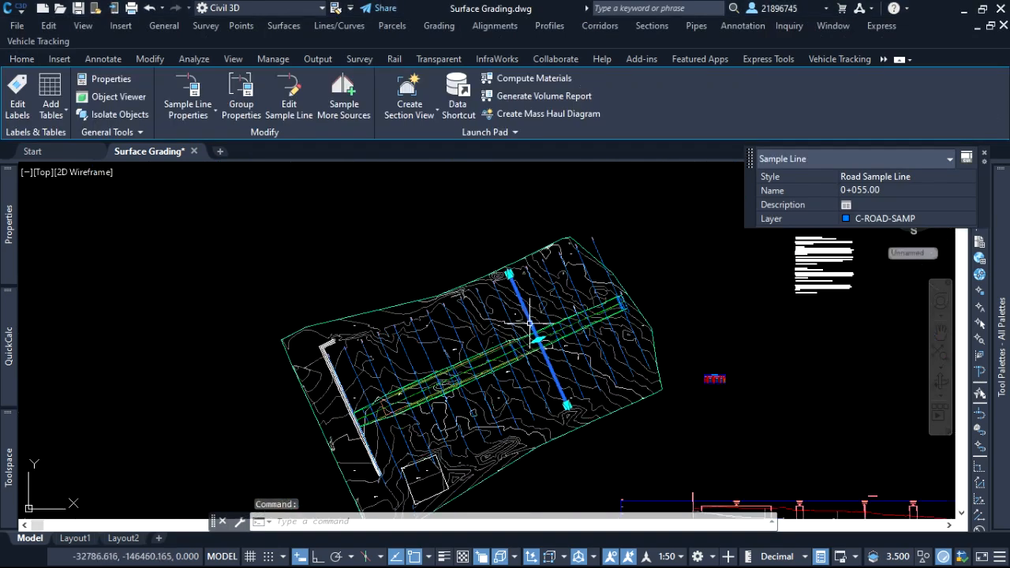
scroll(493, 327, "up", 3)
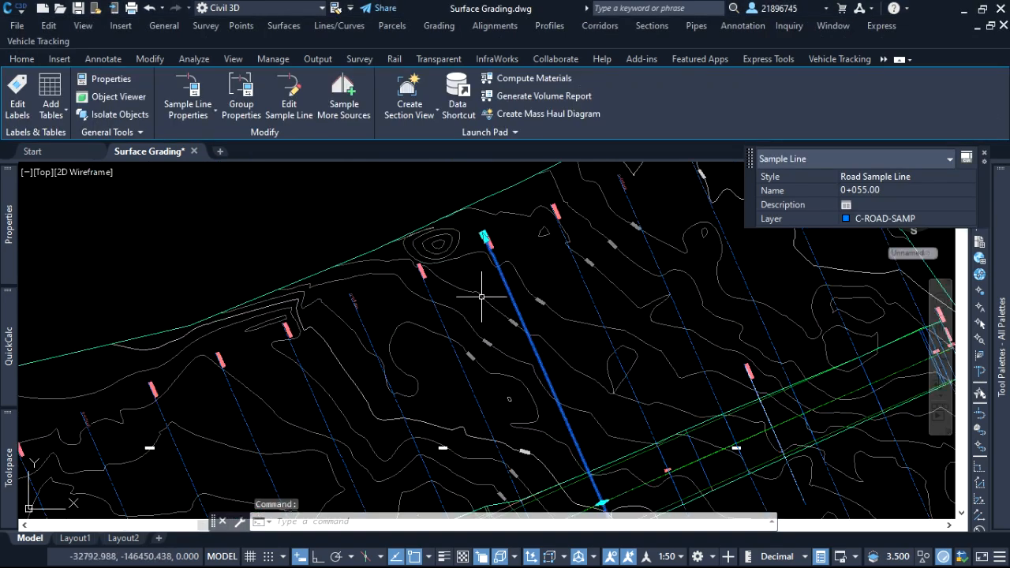
right_click(543, 277)
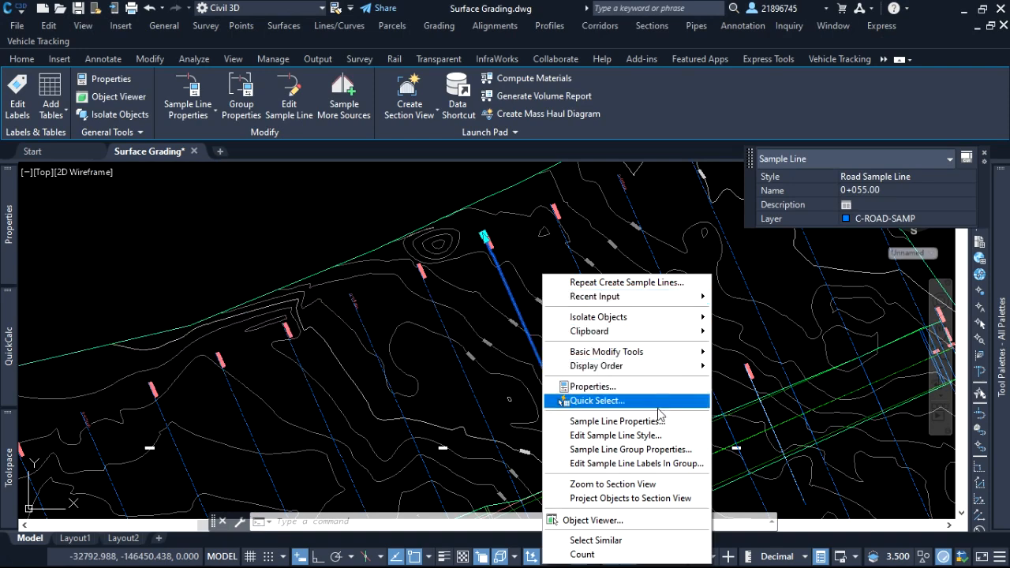
left_click(667, 449)
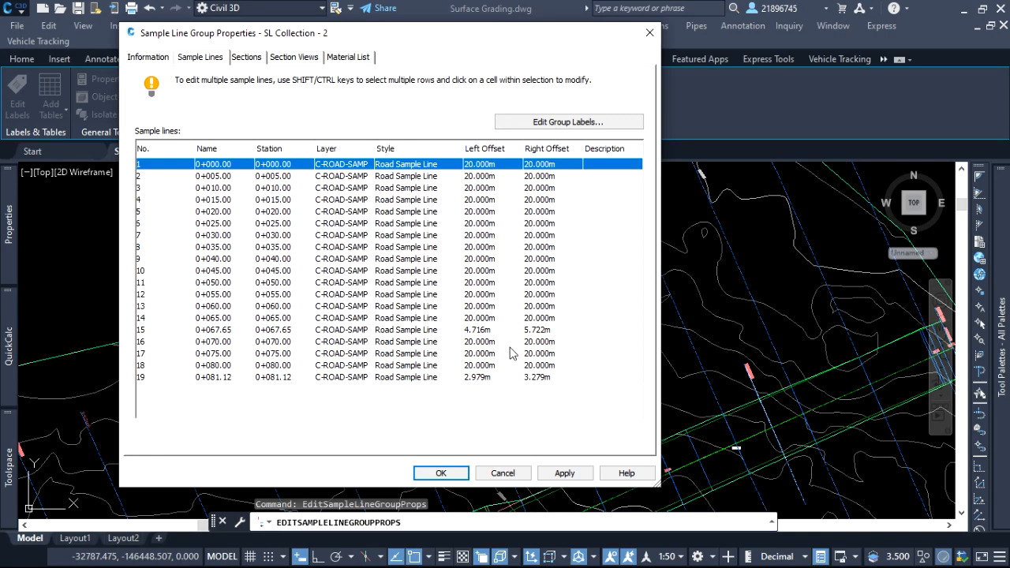
left_click(502, 379)
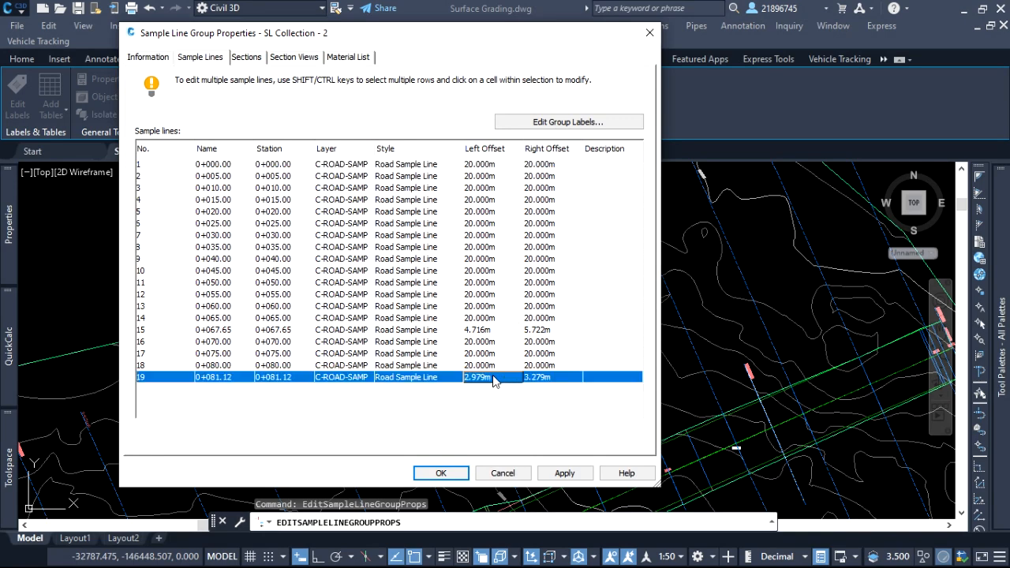
left_click(494, 378)
type("4")
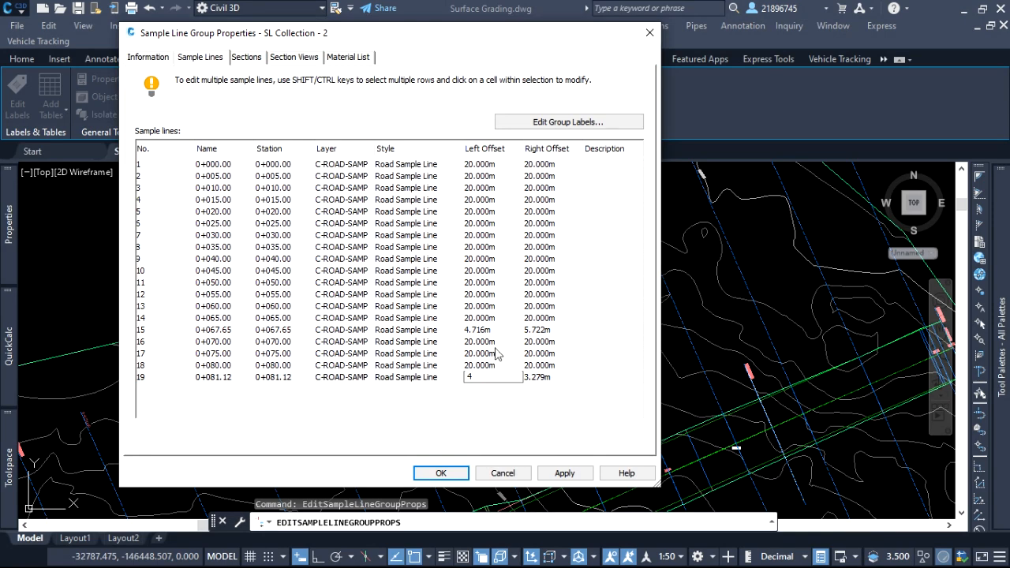
Set the left offset of all sample lines in the group to 4 m at once.
left_click(509, 165, "shift")
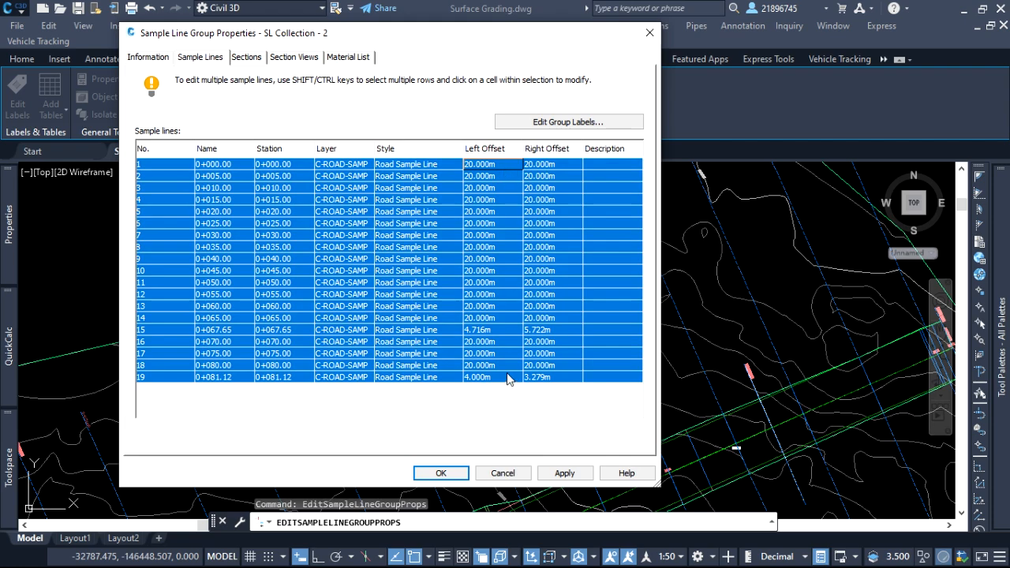
left_click(498, 378)
left_click(490, 165, "shift")
left_click(496, 378)
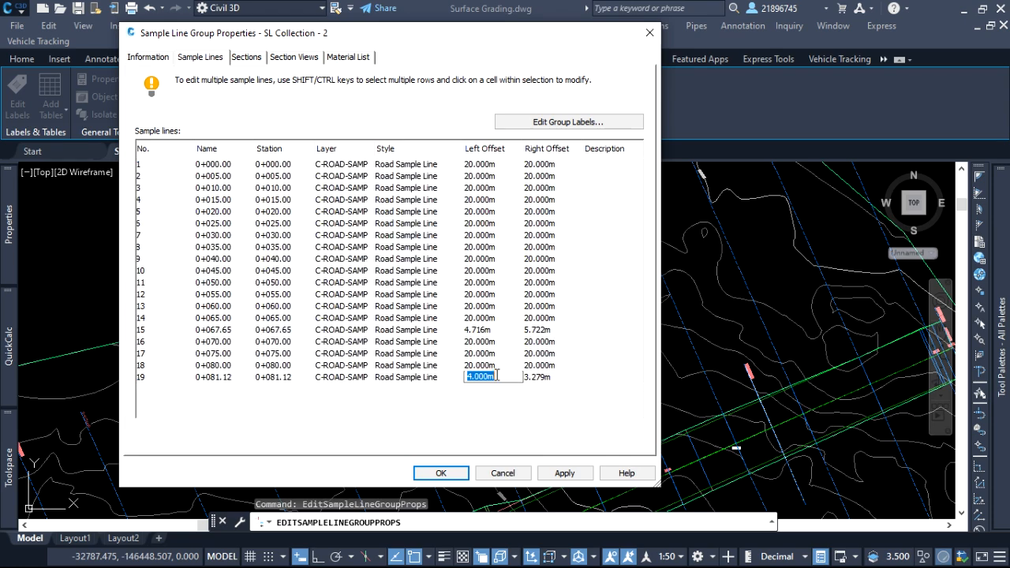
left_click(497, 165, "shift")
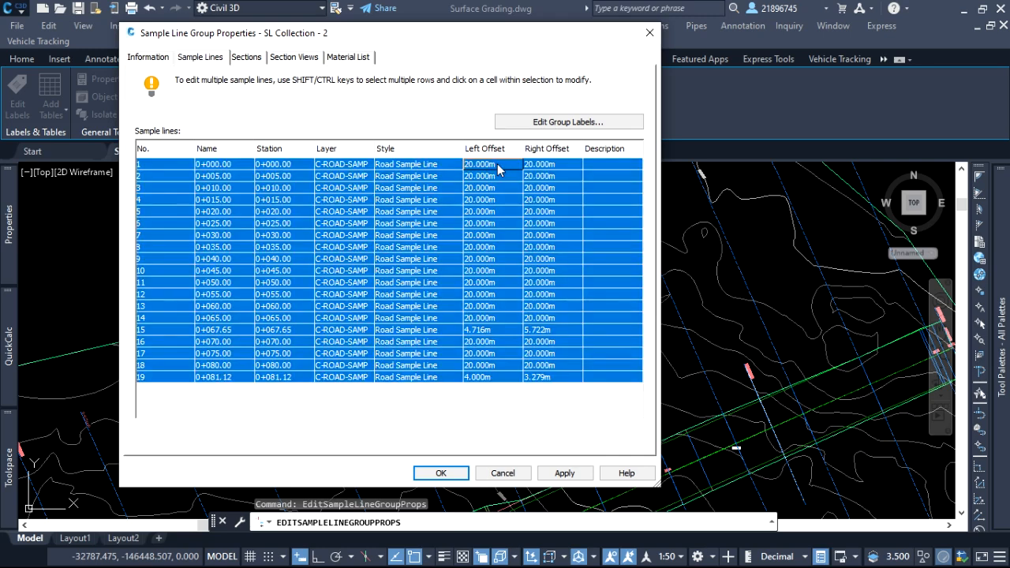
left_click(499, 165)
type("4")
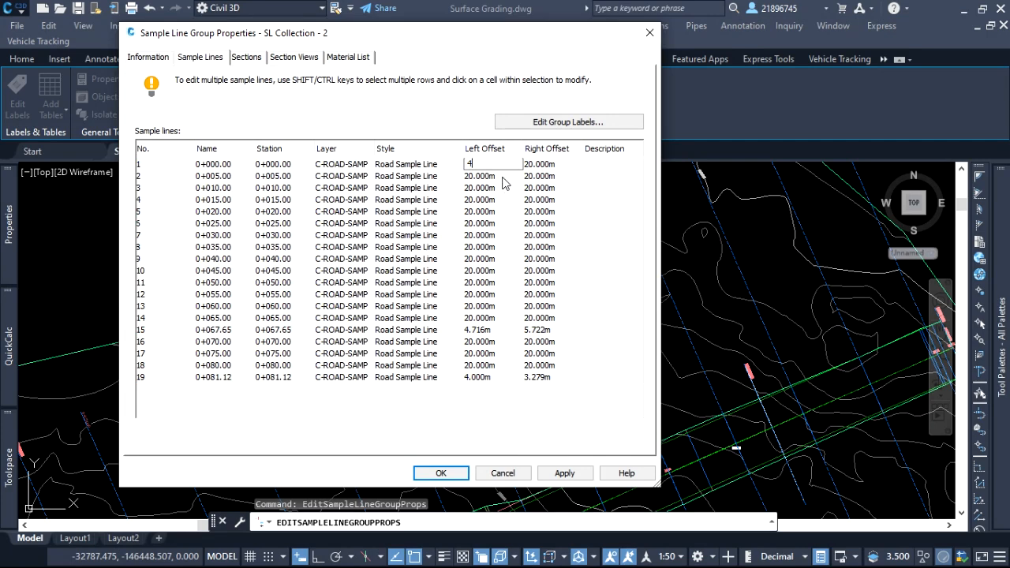
key("Return")
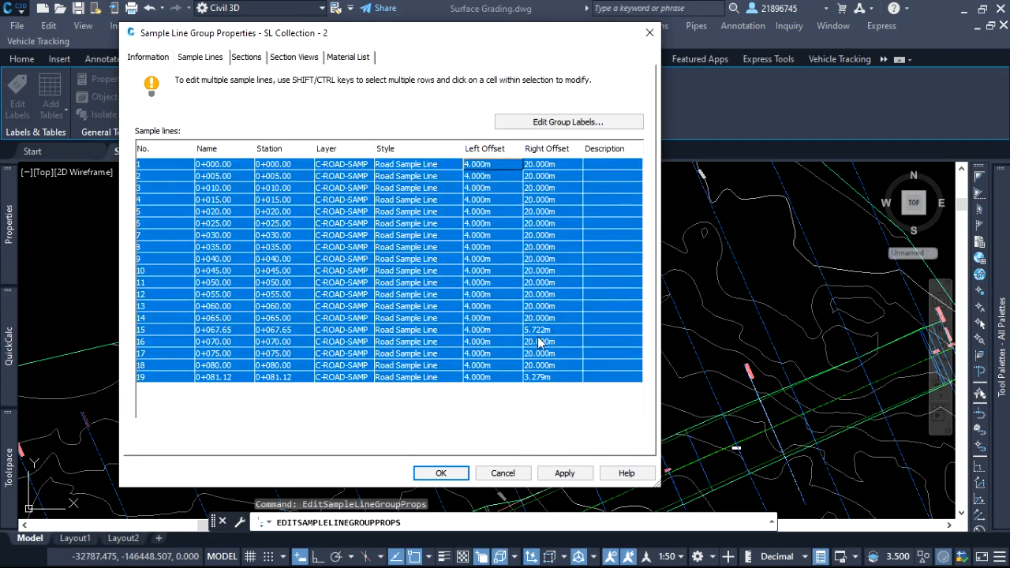
Set the right offset of all sample lines in the group to 4 m, and apply and close the group properties.
left_click(564, 165)
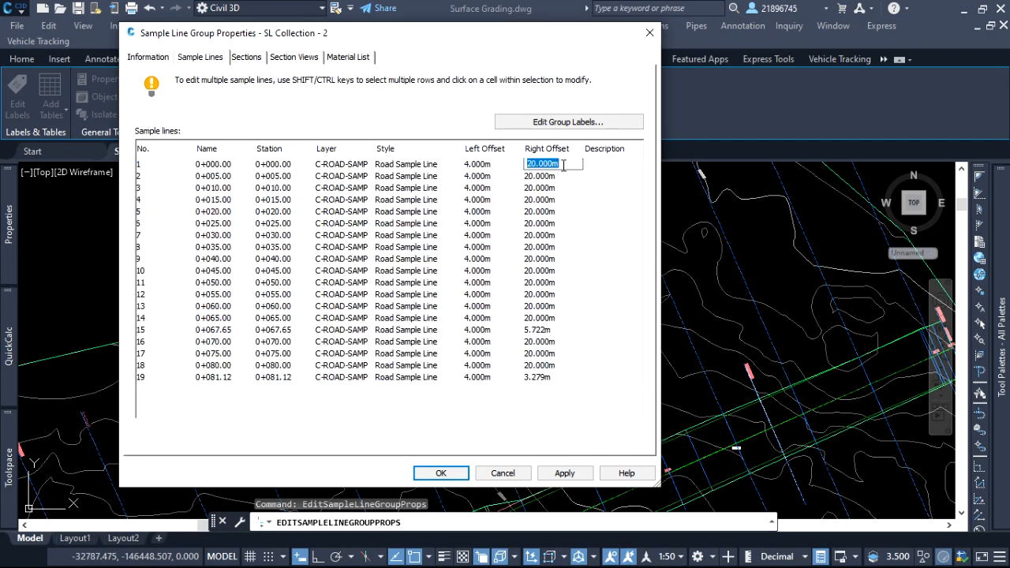
type("4")
key("Return")
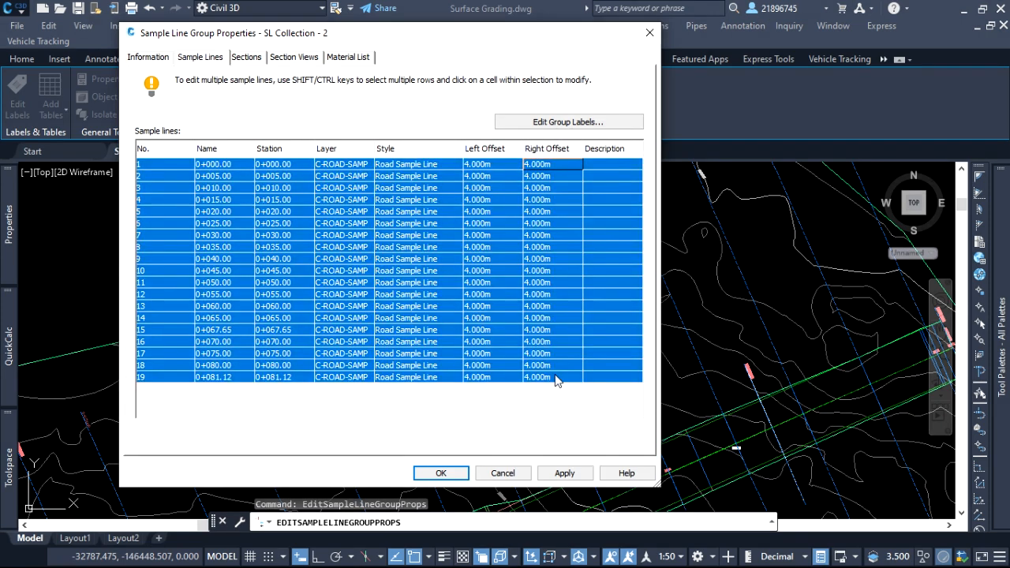
left_click(585, 473)
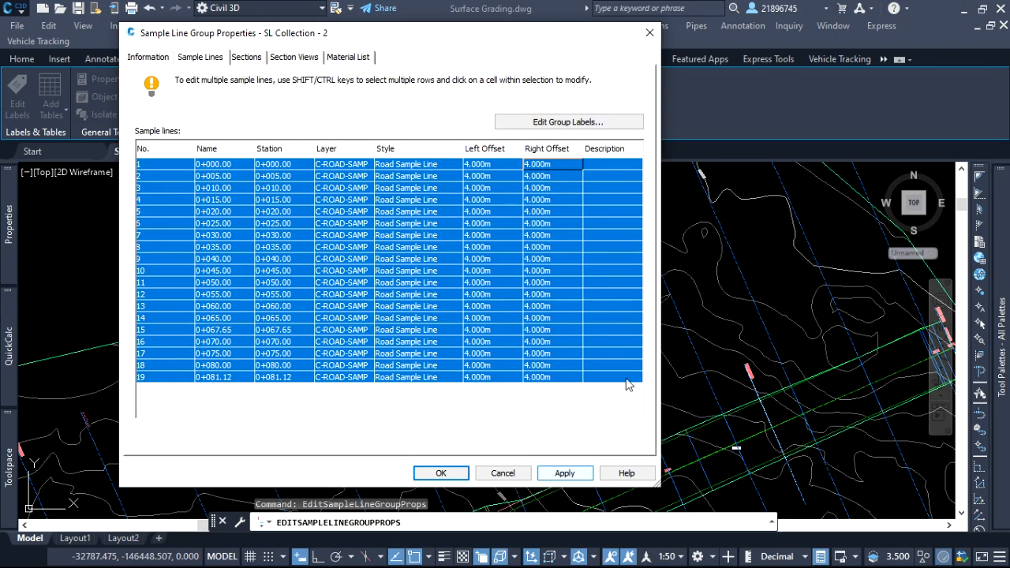
left_click(585, 472)
left_click(449, 473)
Delete the leftover polyline lying along sample line 0+067.65.
scroll(516, 357, "down", 2)
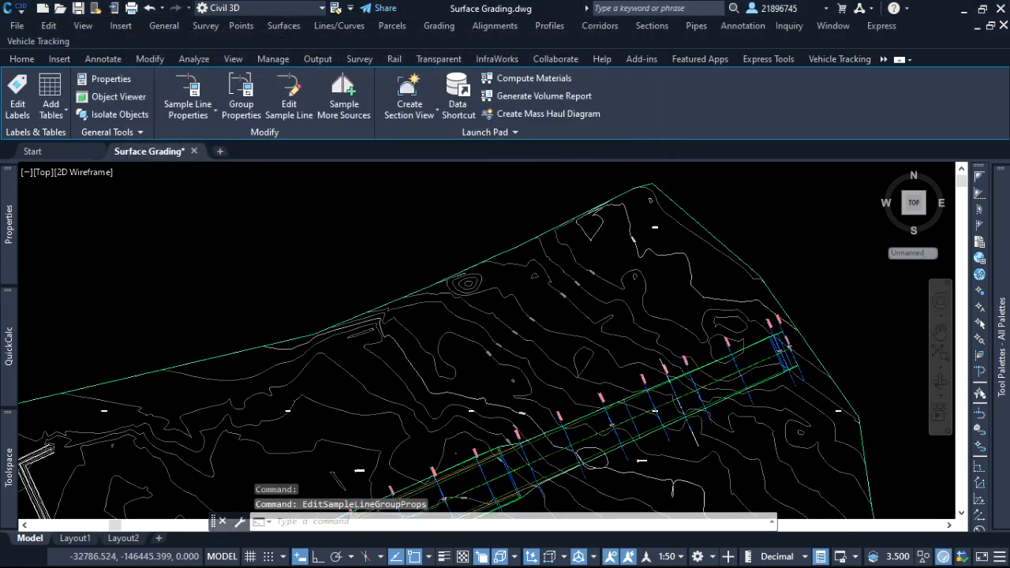
scroll(746, 361, "up", 4)
scroll(517, 434, "up", 5)
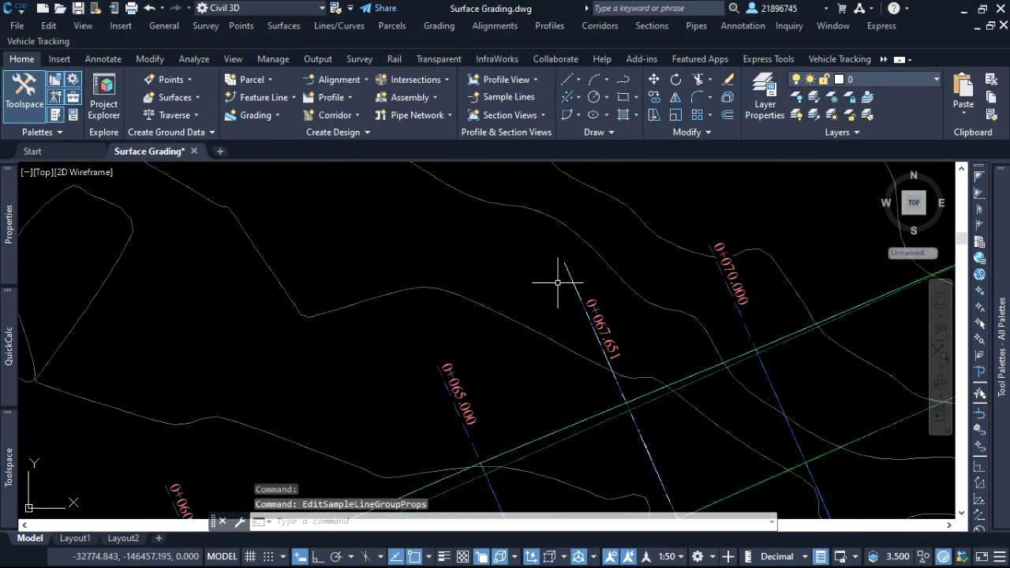
left_click(568, 276)
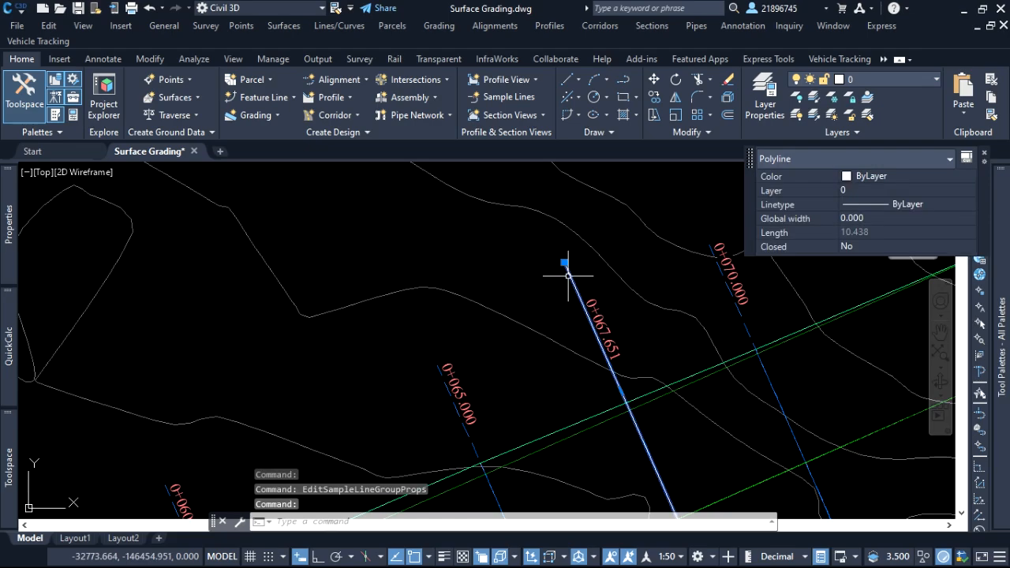
key("Delete")
Examine the shortened sample lines along the whole corridor and the free space around the surface and profile view.
scroll(525, 276, "down", 6)
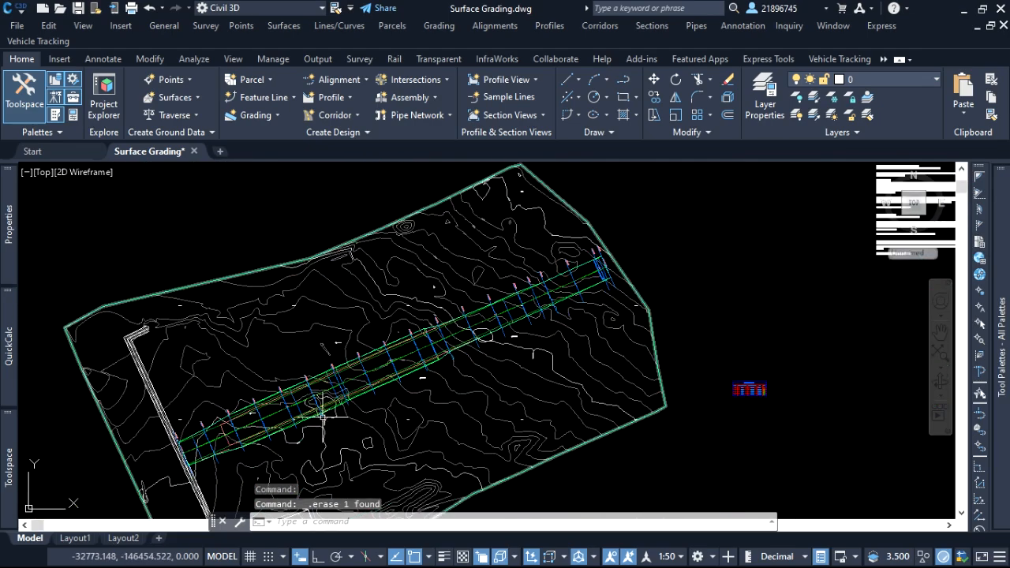
scroll(339, 410, "up", 4)
scroll(361, 370, "down", 6)
left_click(654, 262)
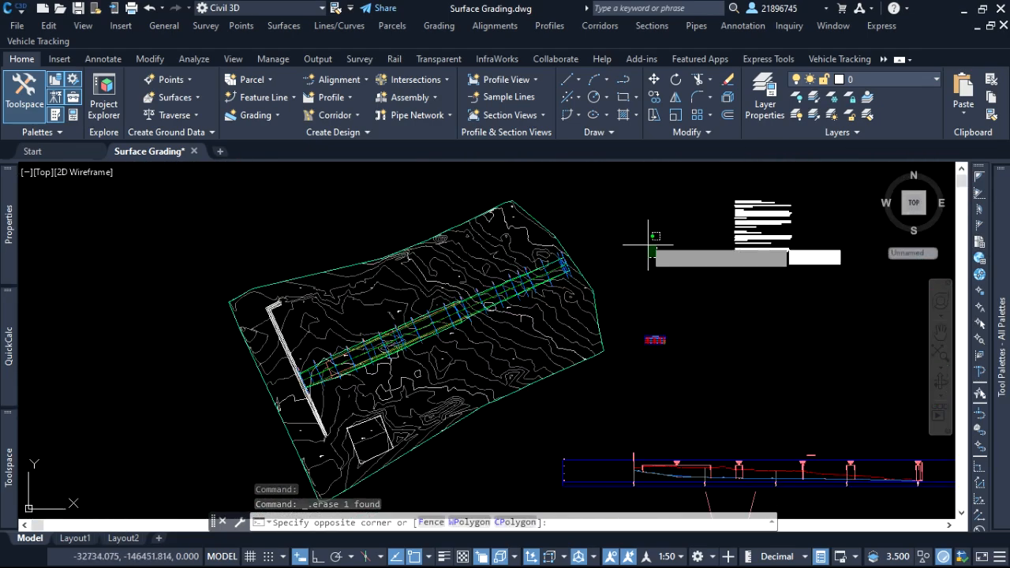
scroll(509, 265, "down", 2)
scroll(509, 265, "up", 5)
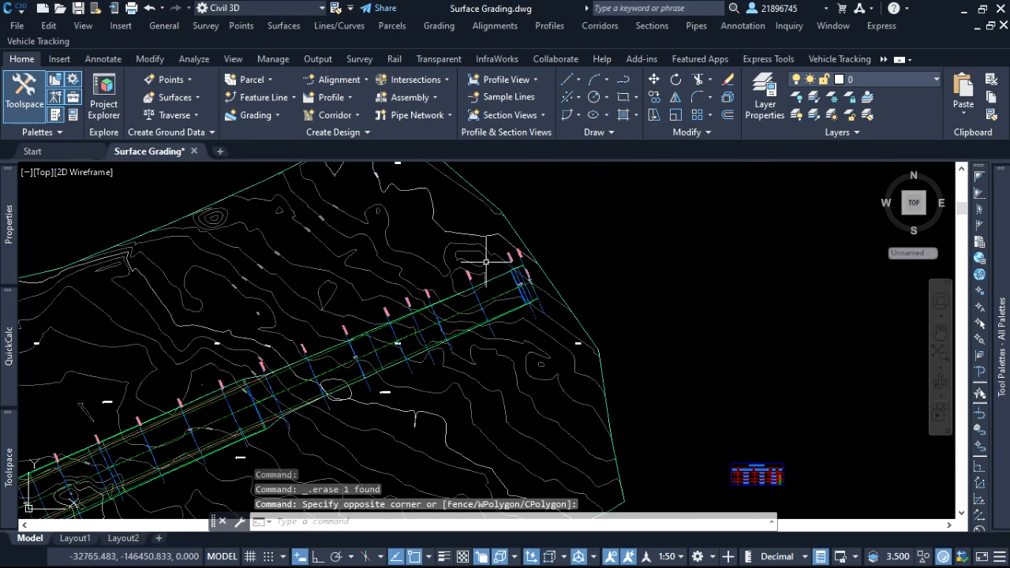
scroll(534, 289, "down", 2)
scroll(450, 289, "down", 4)
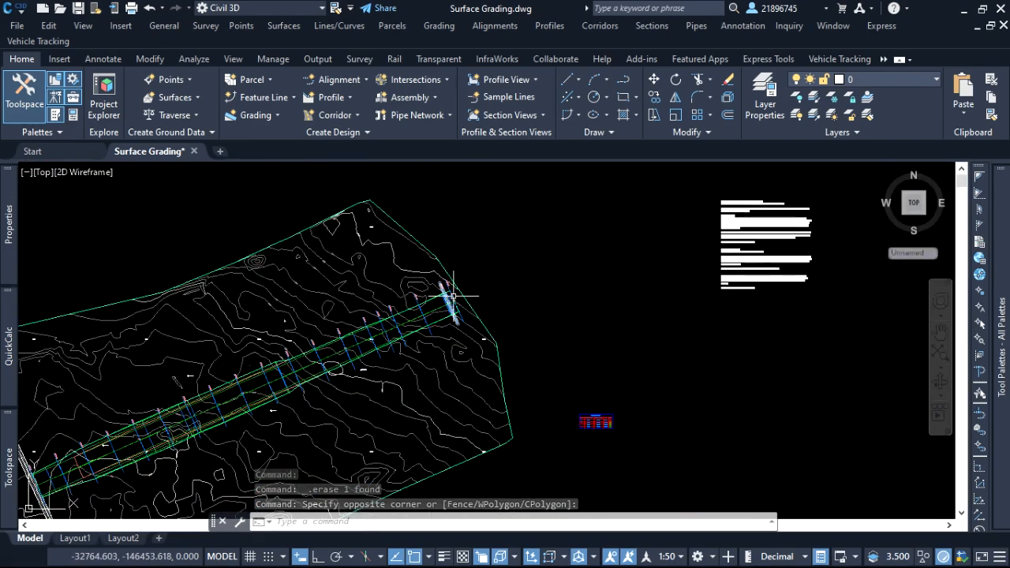
left_click(658, 213)
scroll(496, 287, "down", 3)
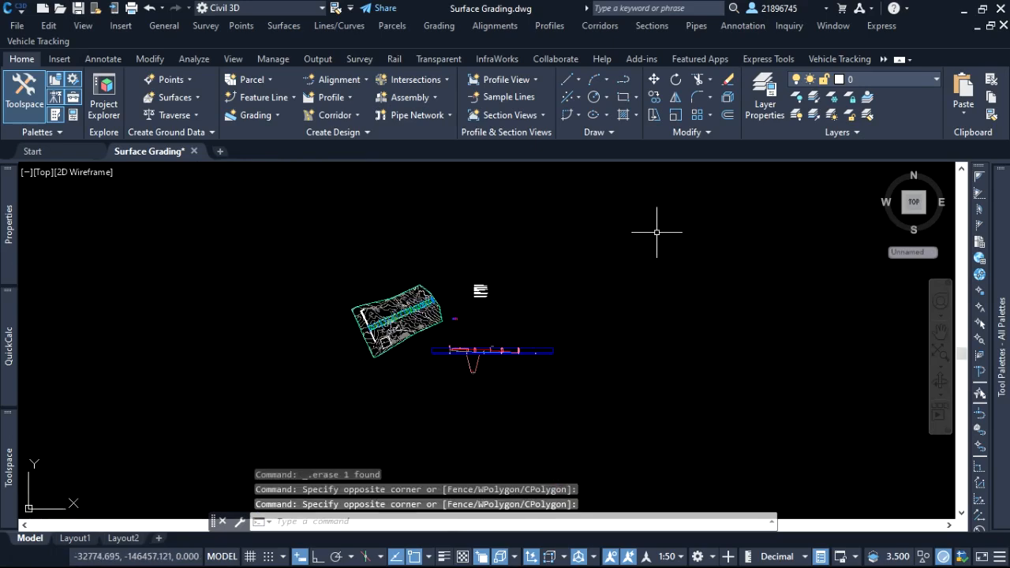
scroll(474, 284, "up", 8)
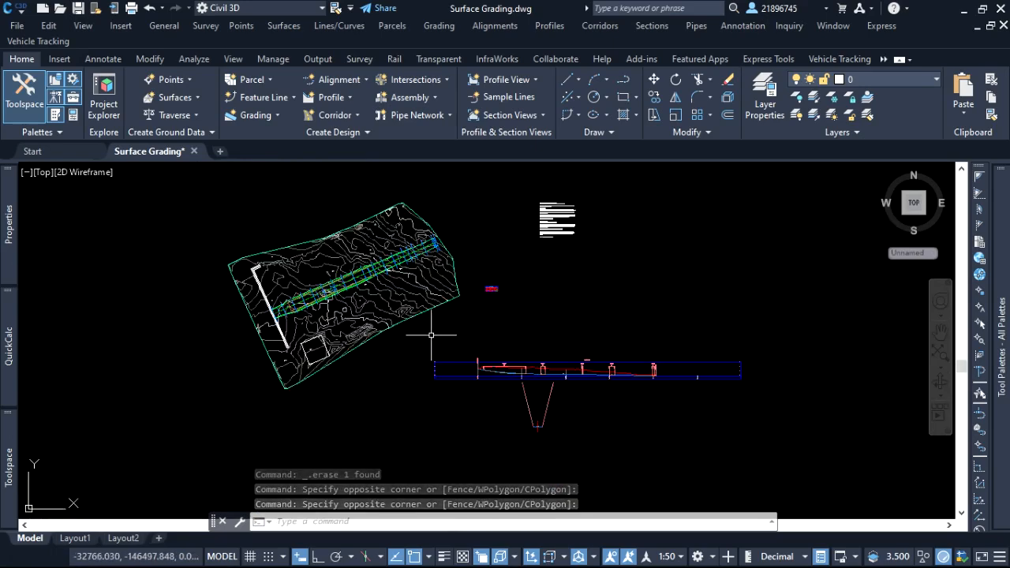
scroll(491, 258, "up", 4)
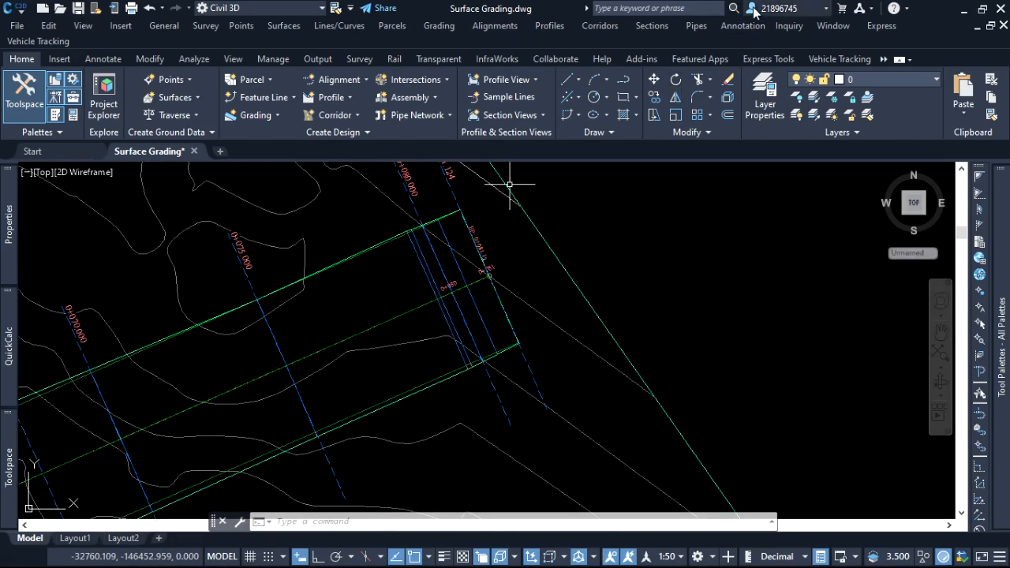
Start creating multiple section views for the Trench alignment and SL Collection - 2, with Draft placement and the Basic group plot style.
left_click(659, 33)
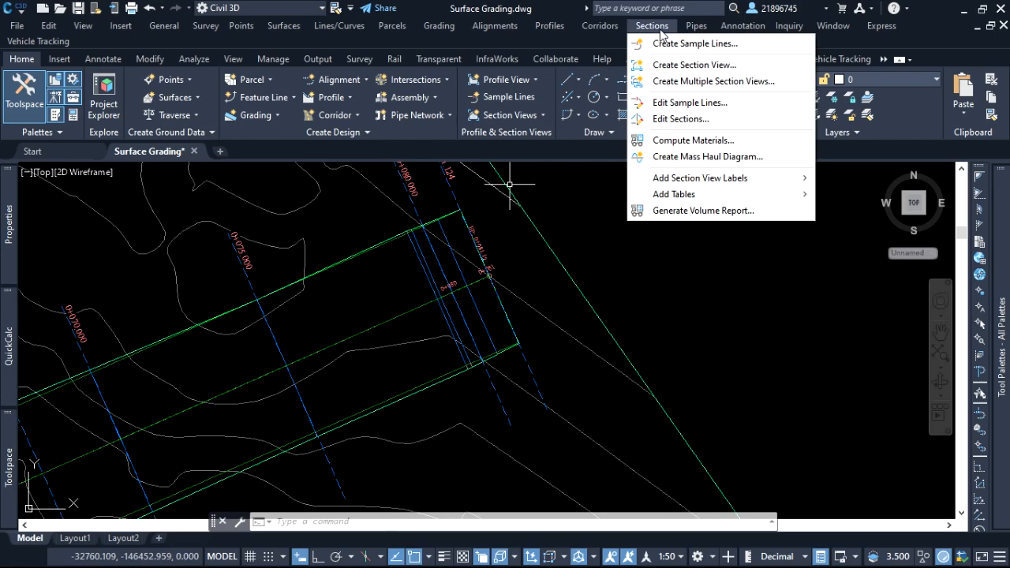
left_click(714, 82)
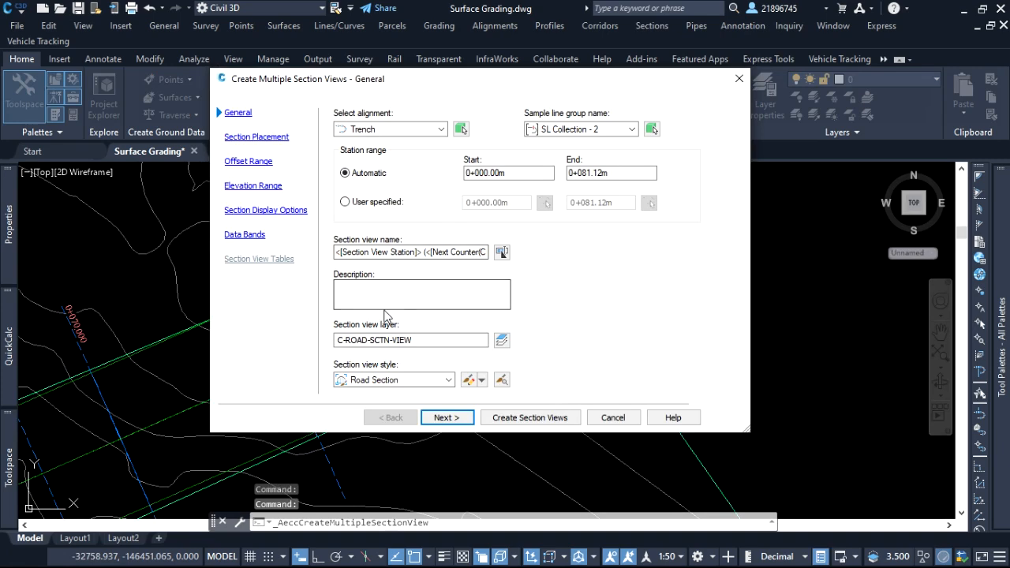
left_click_drag(463, 75, 406, 43)
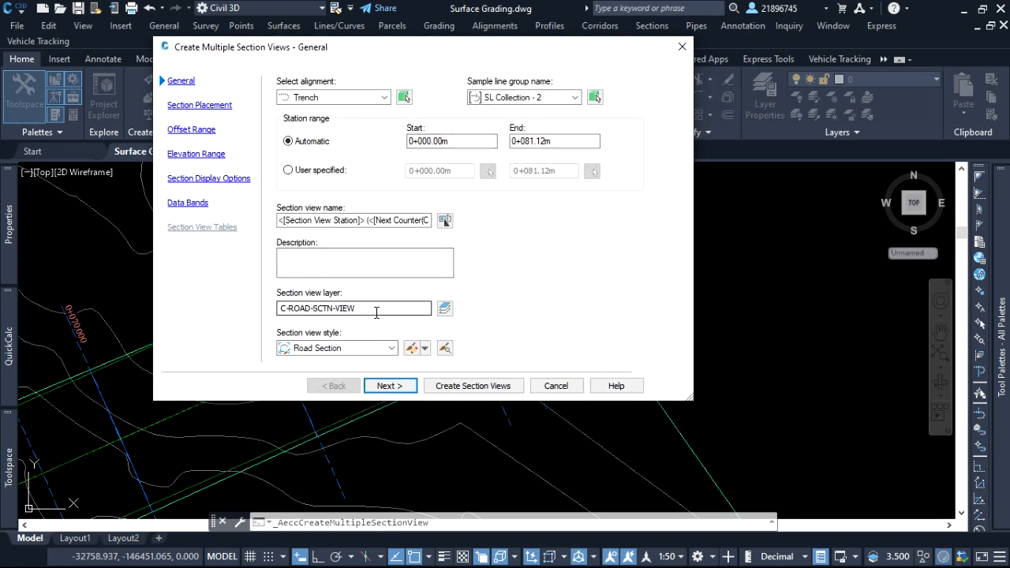
left_click(390, 386)
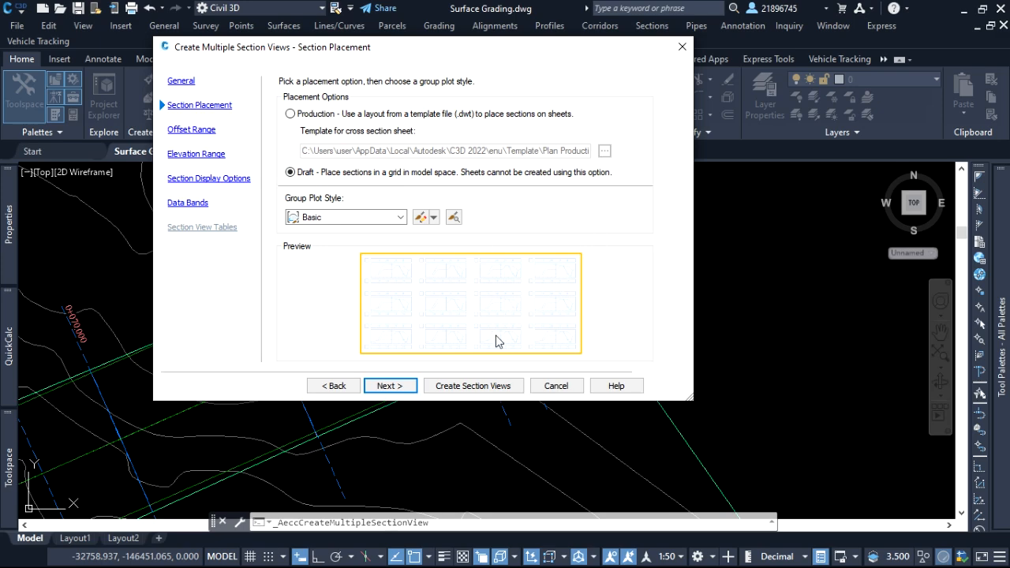
left_click(410, 387)
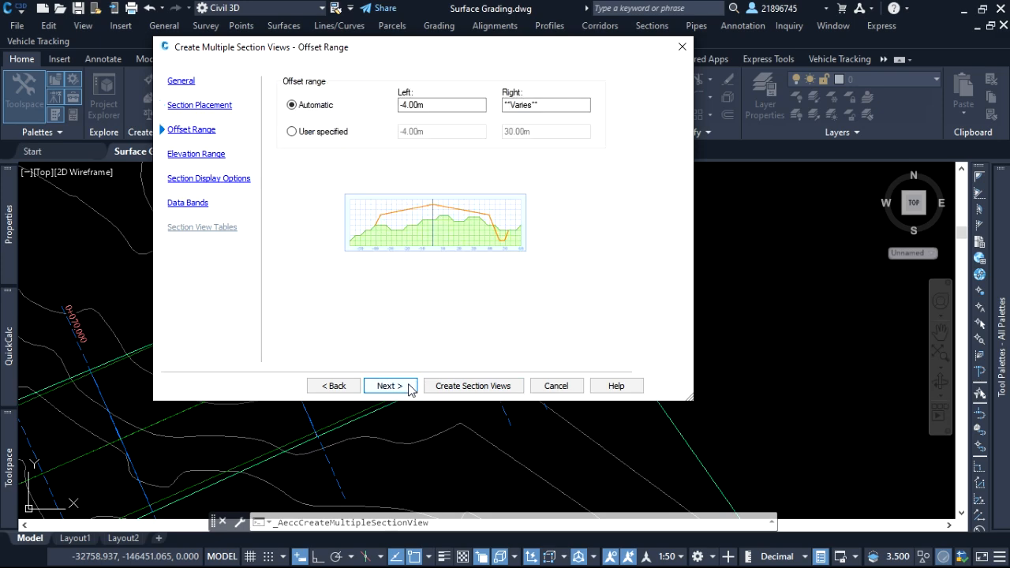
Accept automatic offset and elevation ranges, all three sections for drawing and the Offsets Only band set for the section views.
left_click(410, 388)
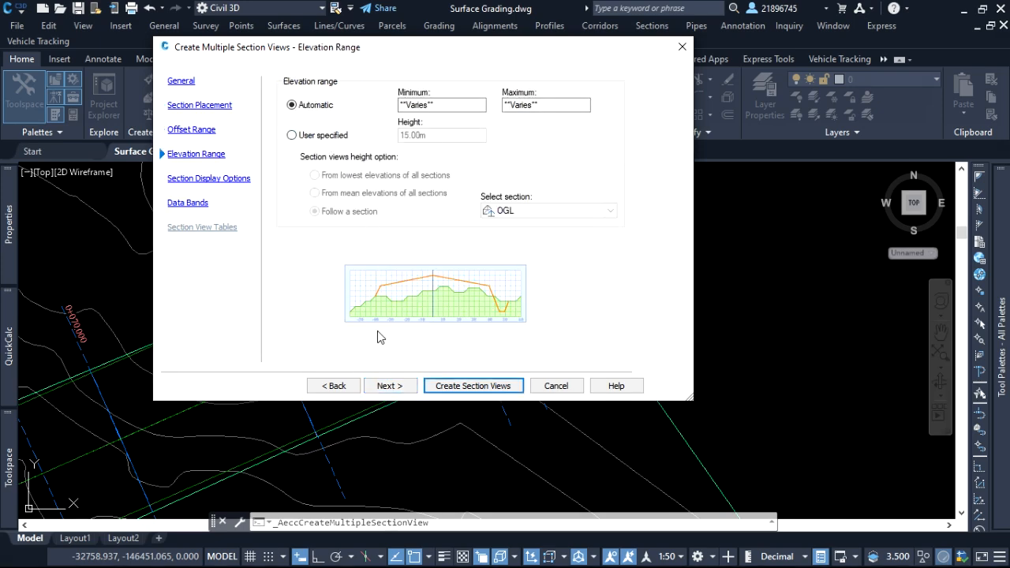
left_click(389, 386)
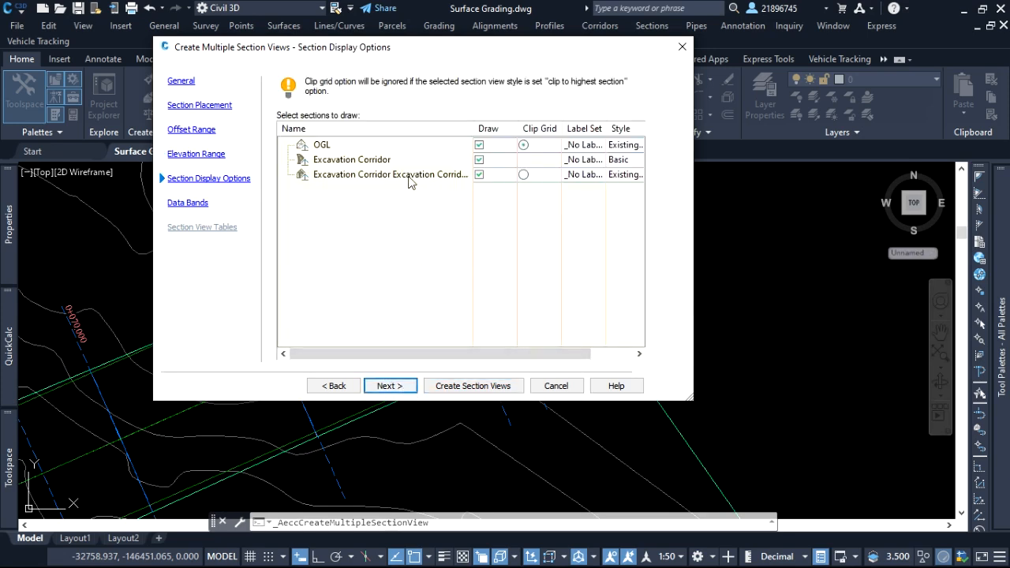
left_click(408, 389)
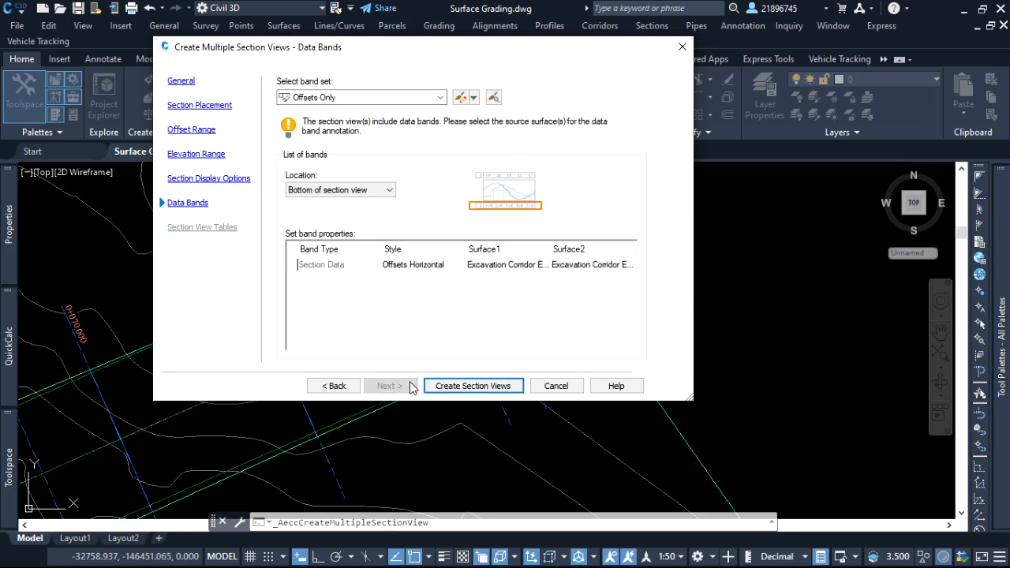
left_click(463, 385)
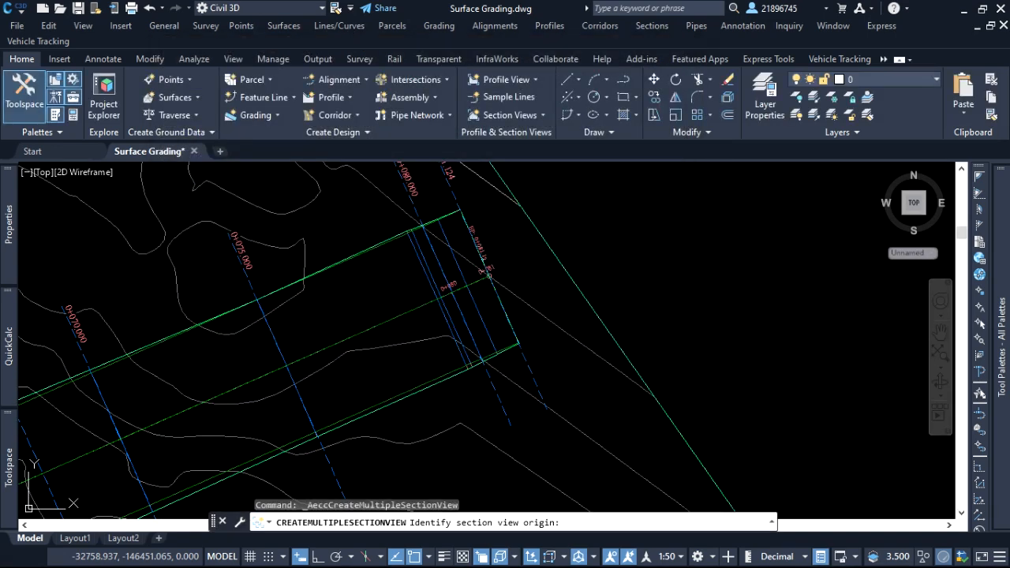
Place the section views with their origin in the empty area east of the surface, above the profile view's eastern part.
scroll(315, 280, "down", 5)
scroll(323, 271, "down", 2)
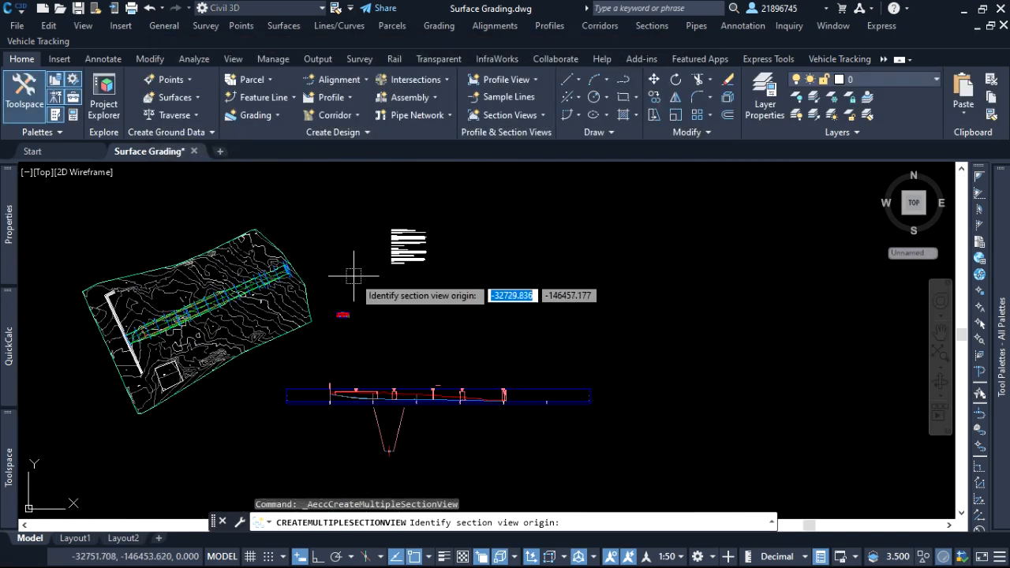
left_click(471, 289)
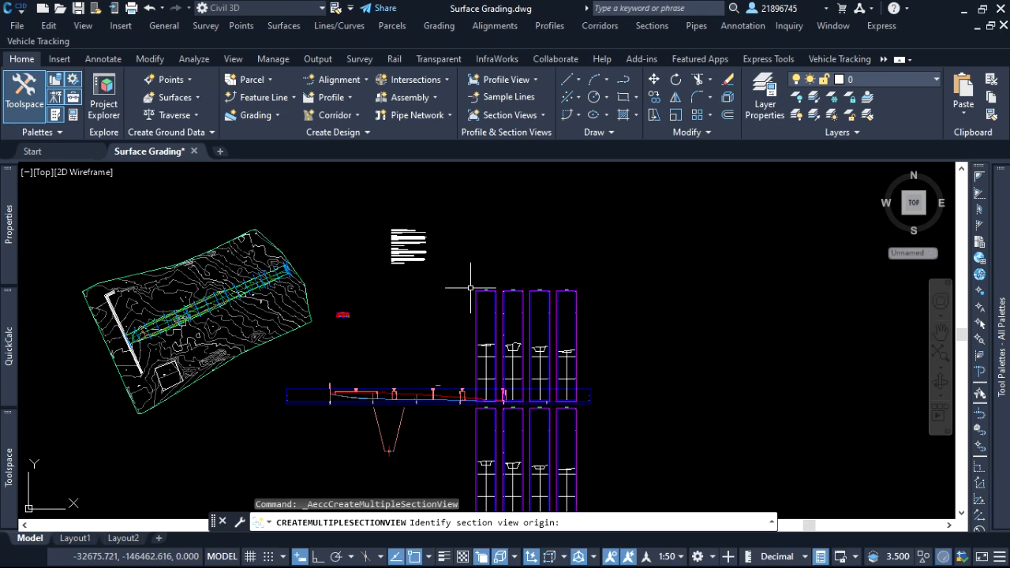
Move the profile view and the assembly below it clear of the overlapping section views, and close the event list.
scroll(528, 293, "down", 3)
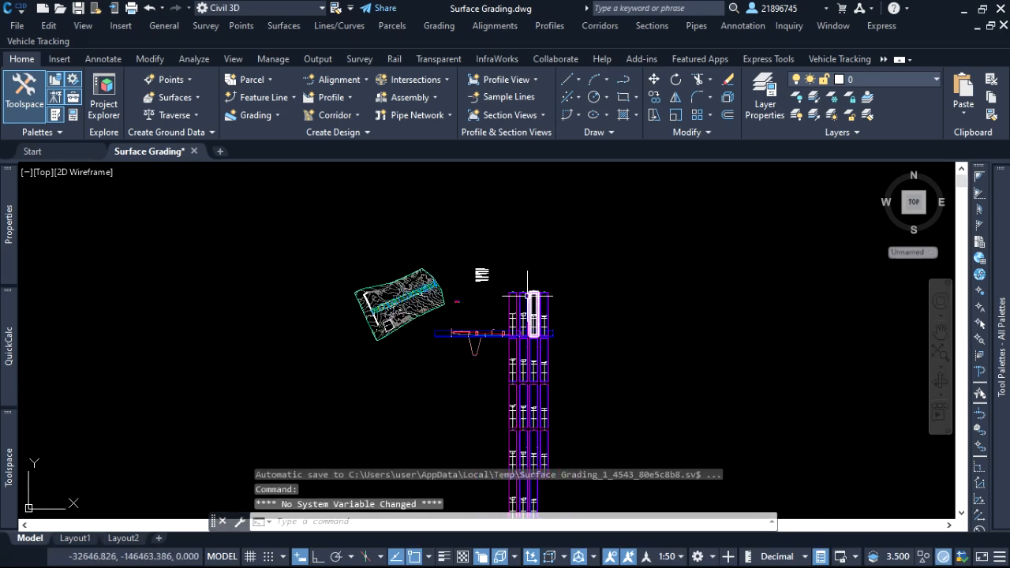
scroll(517, 299, "up", 5)
scroll(489, 345, "down", 4)
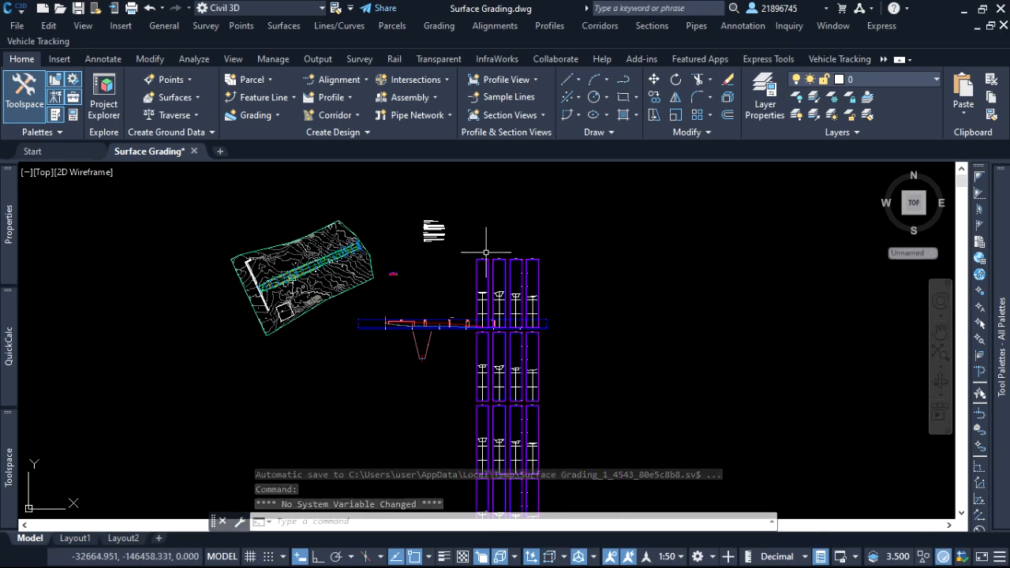
scroll(454, 414, "up", 4)
left_click(453, 432)
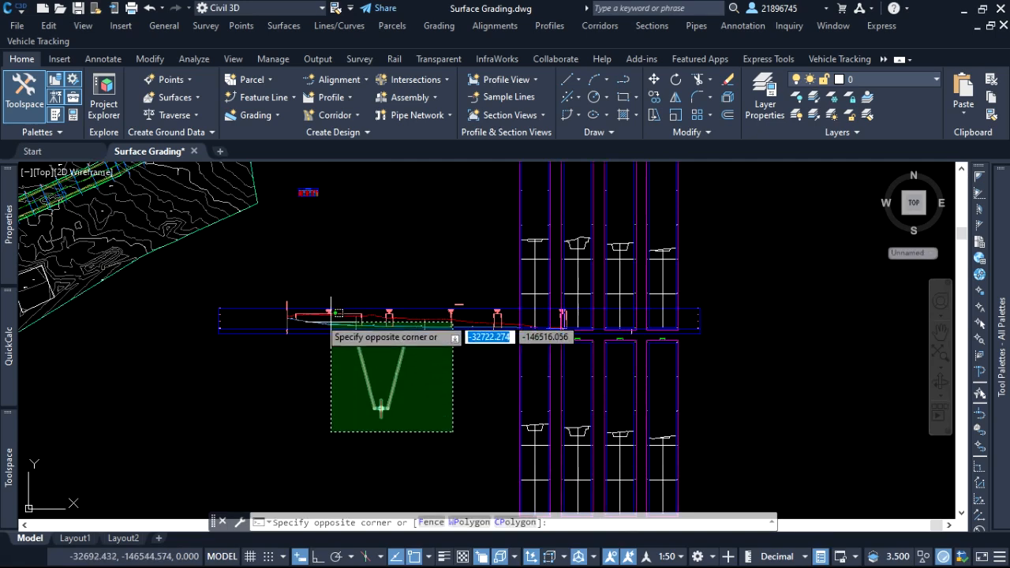
left_click(205, 270)
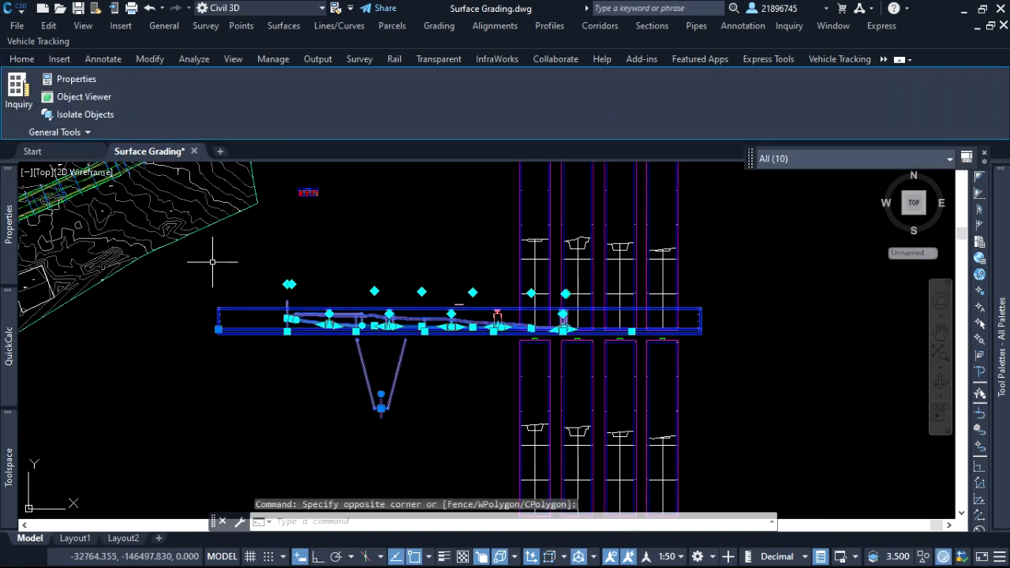
left_click(22, 59)
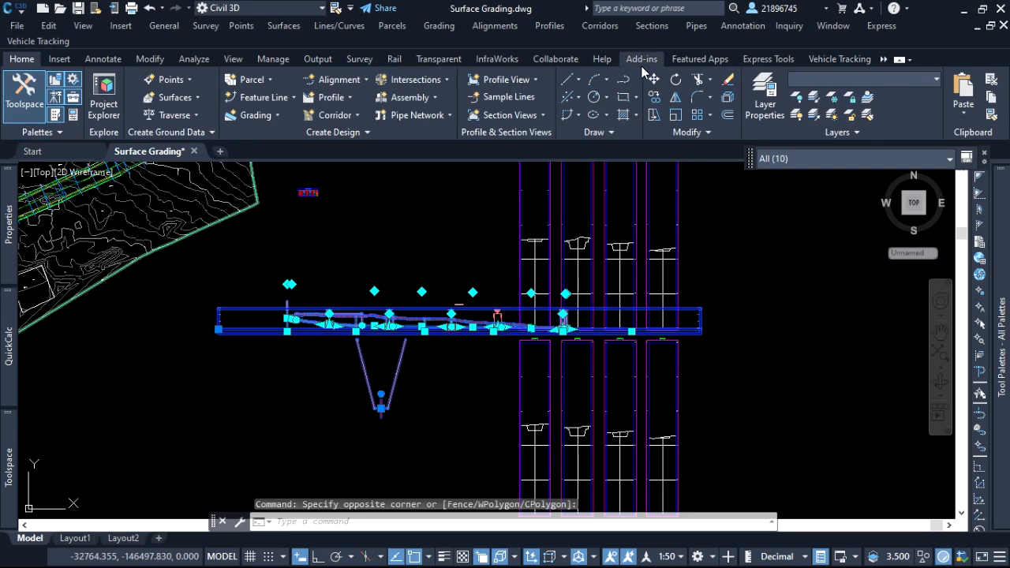
key("Escape")
scroll(692, 192, "down", 2)
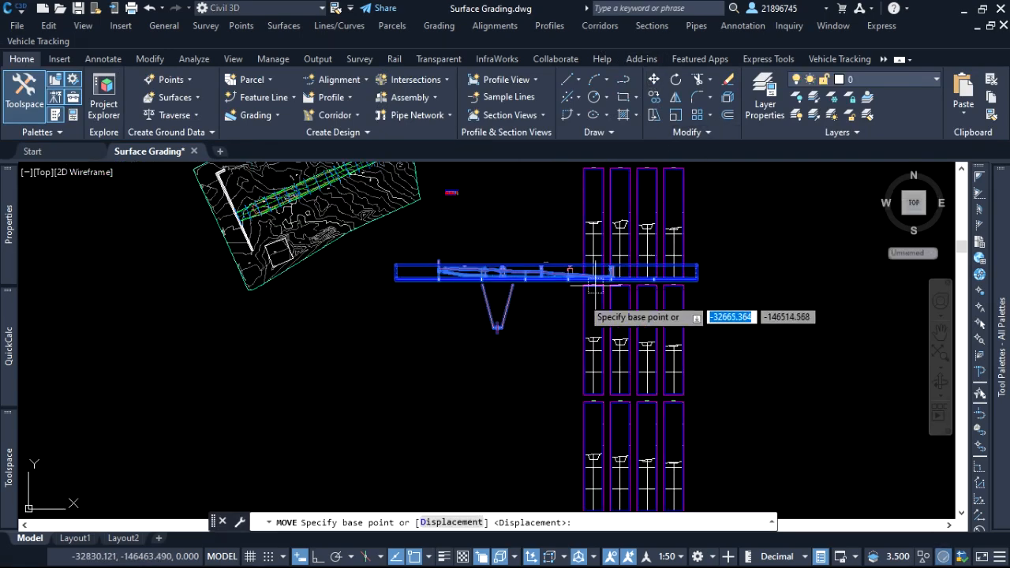
left_click(545, 321)
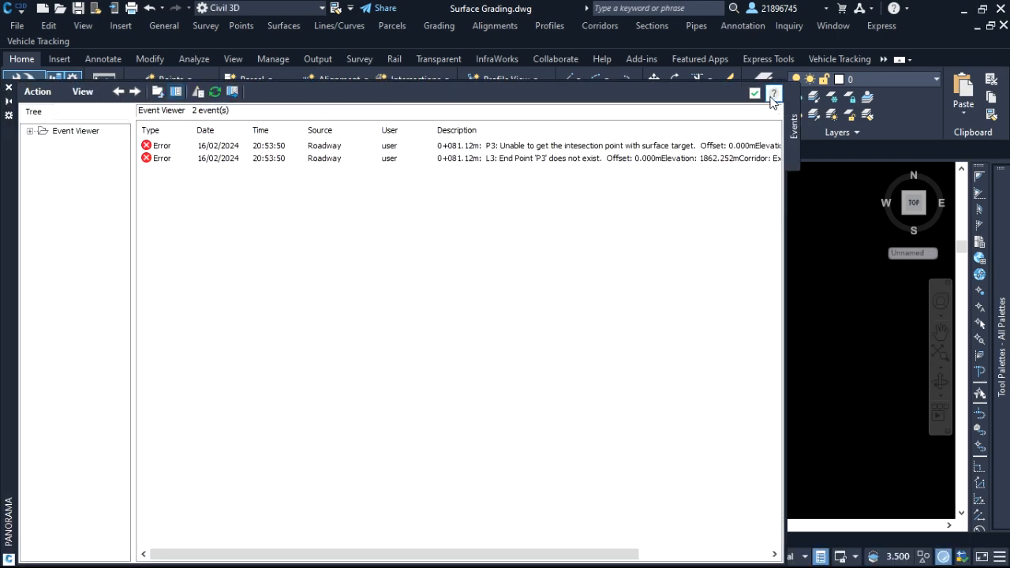
left_click(757, 95)
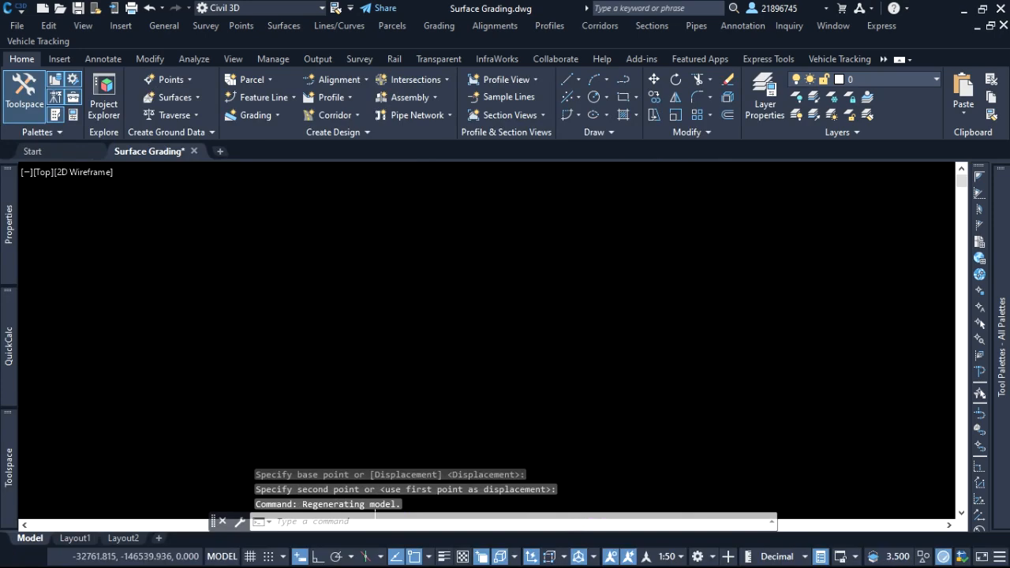
Open the section view group properties from the 0+000.00 section view and show the group's list of section views.
scroll(482, 298, "up", 6)
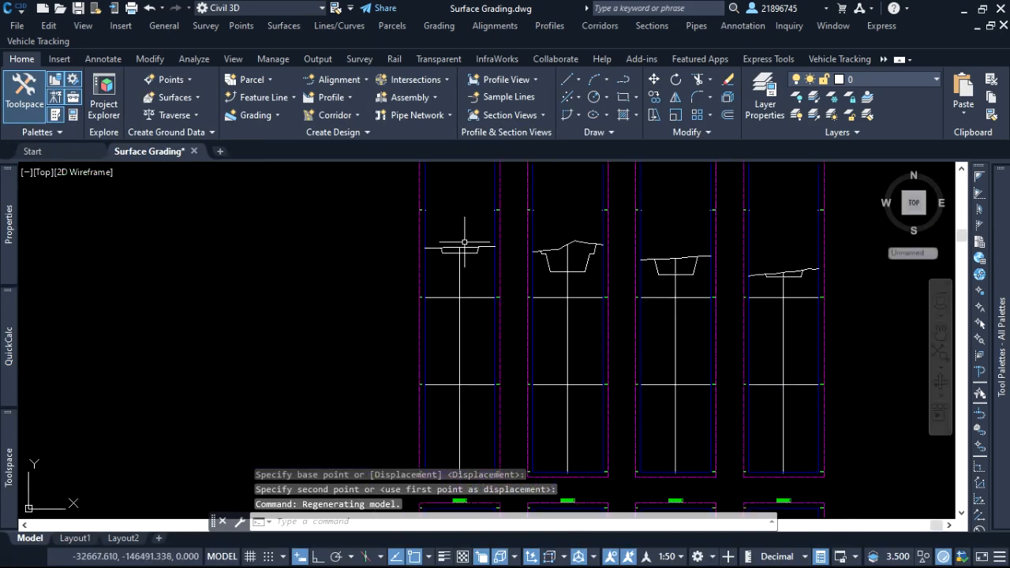
scroll(482, 297, "down", 6)
scroll(414, 251, "up", 3)
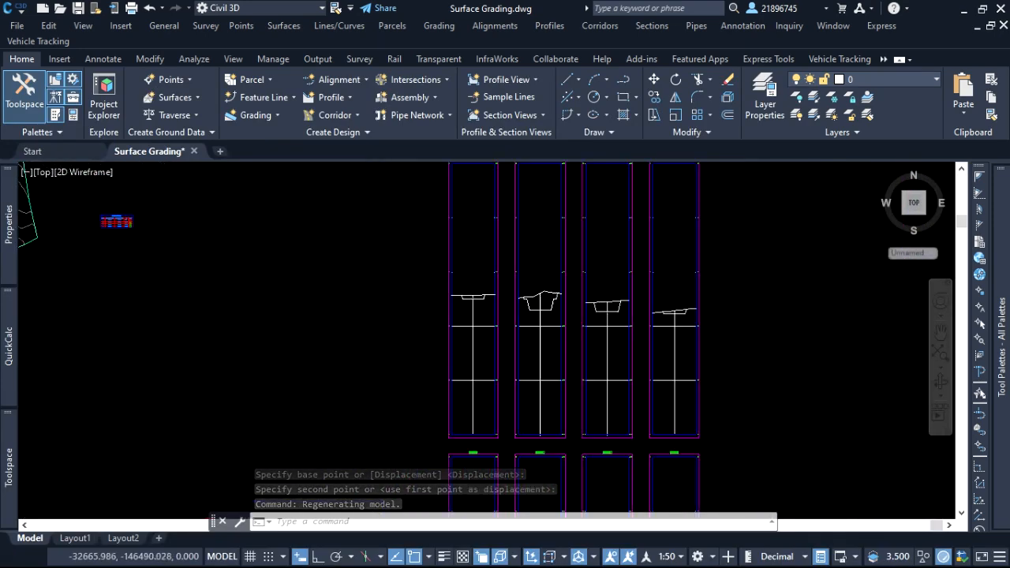
scroll(413, 250, "up", 5)
scroll(428, 275, "down", 4)
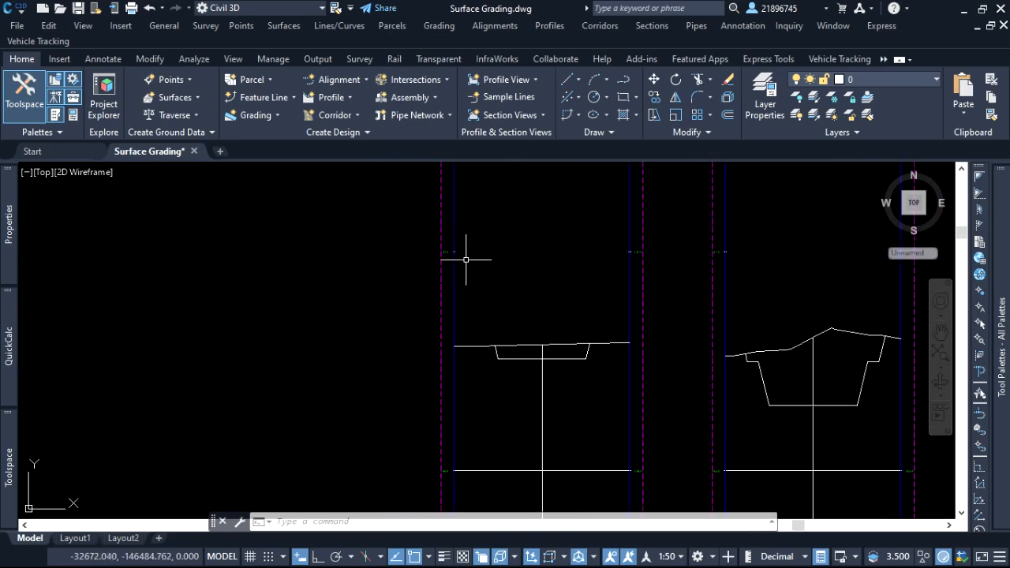
left_click(453, 303)
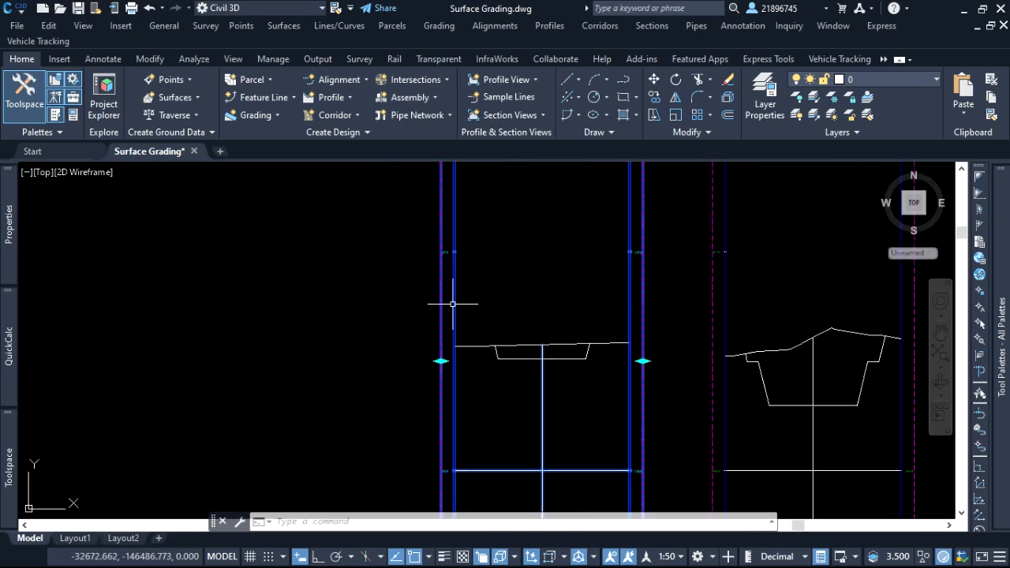
right_click(497, 270)
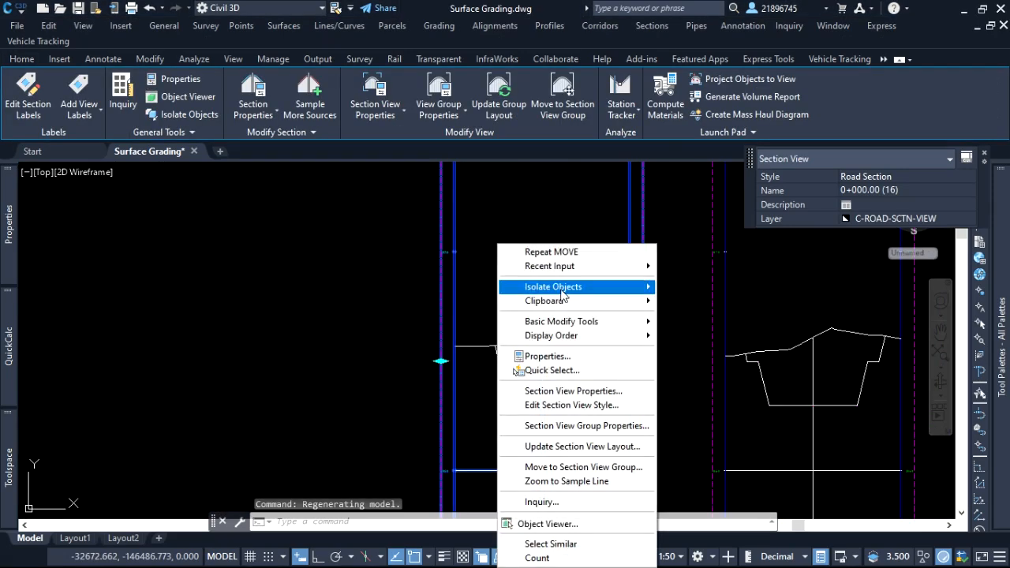
left_click(588, 425)
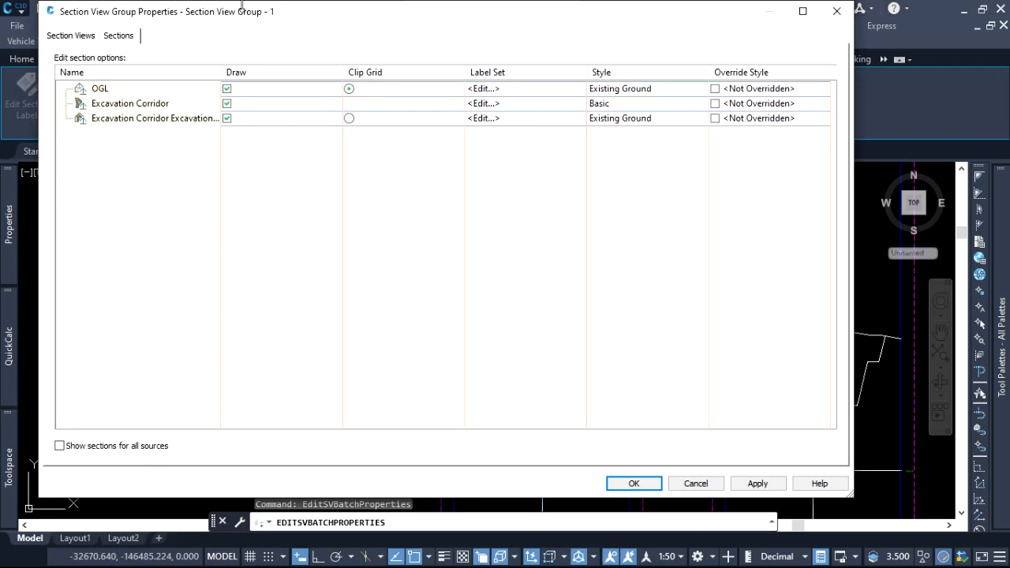
left_click_drag(282, 14, 438, 91)
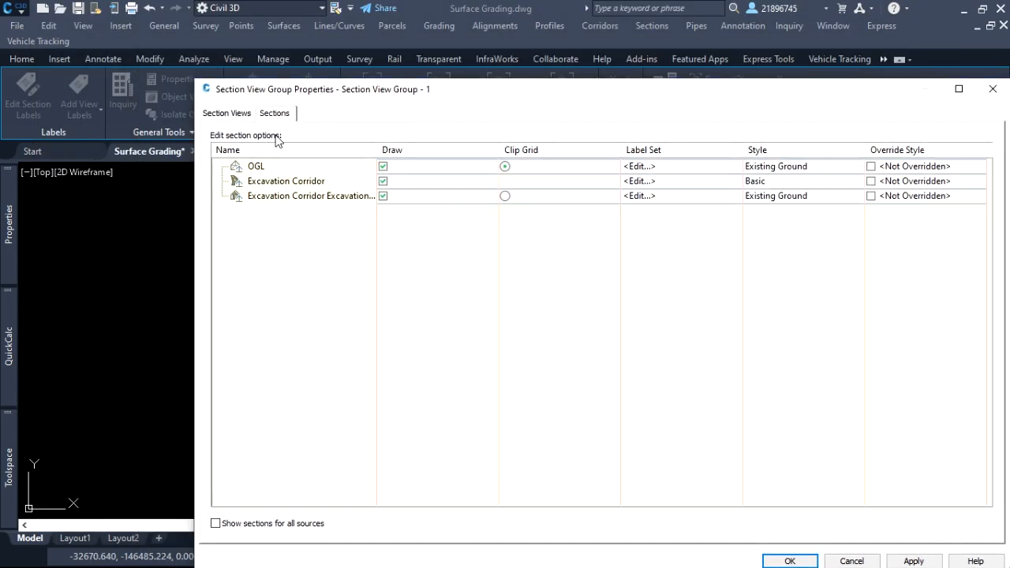
left_click(231, 114)
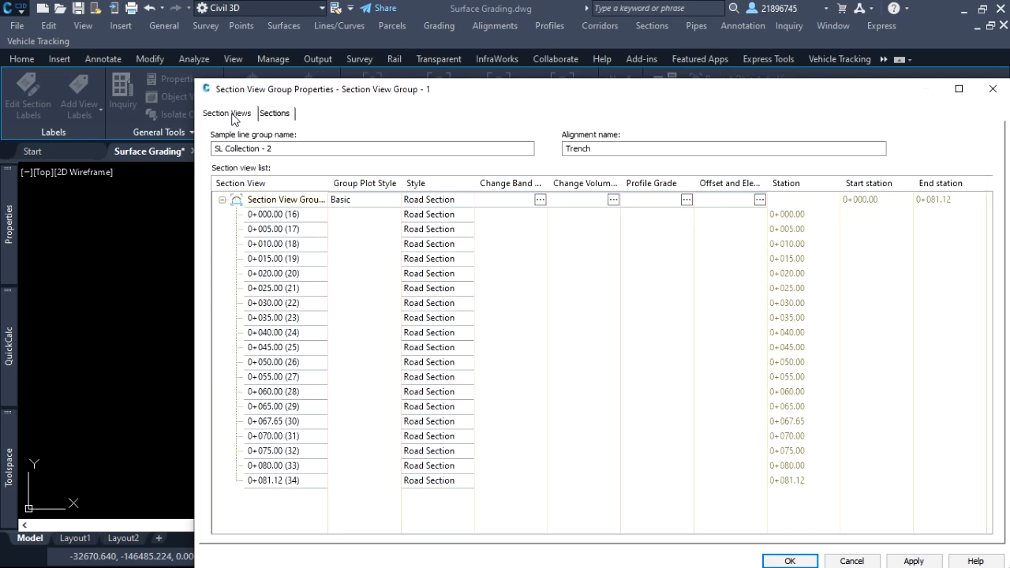
Set the Road Section style's left vertical axis to a 2 m major and 0.2 m minor tick interval, and apply it to the group.
left_click(457, 200)
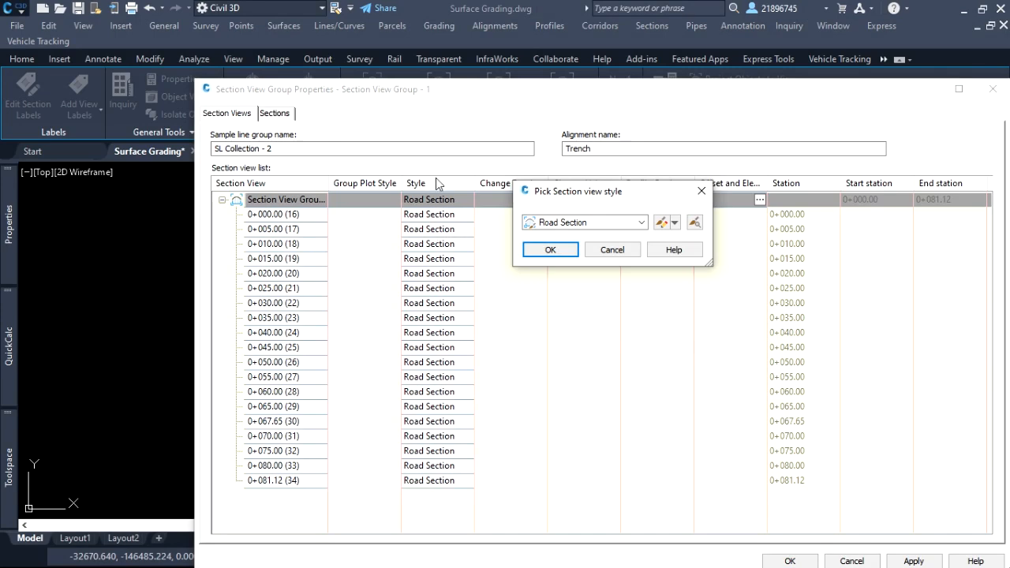
left_click(662, 223)
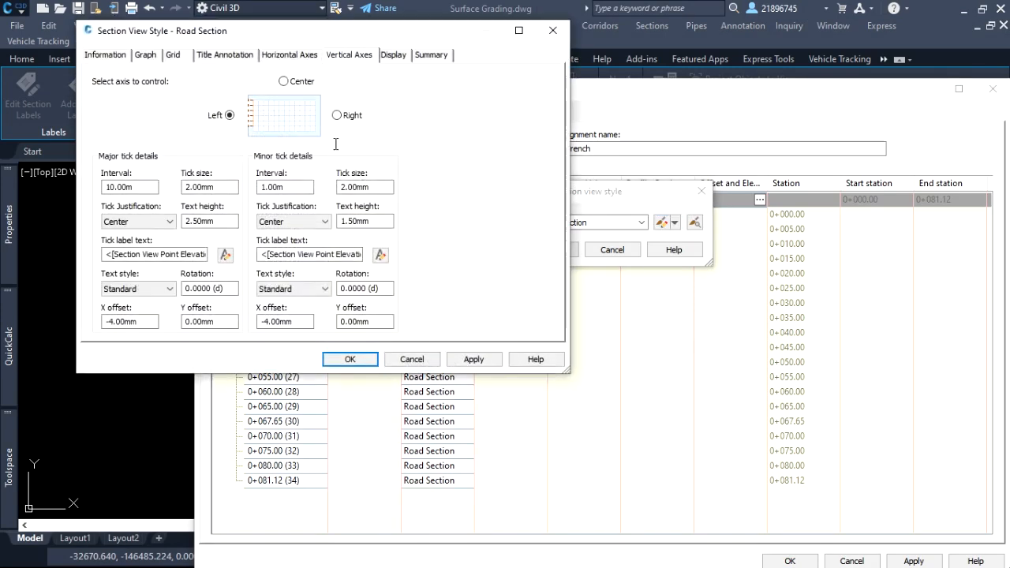
left_click_drag(321, 36, 479, 142)
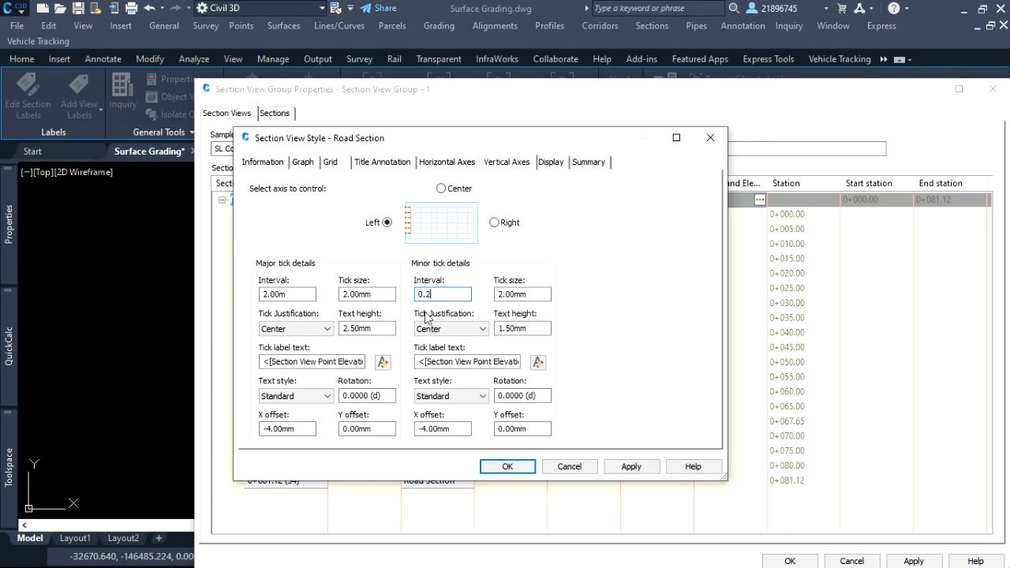
left_click(633, 467)
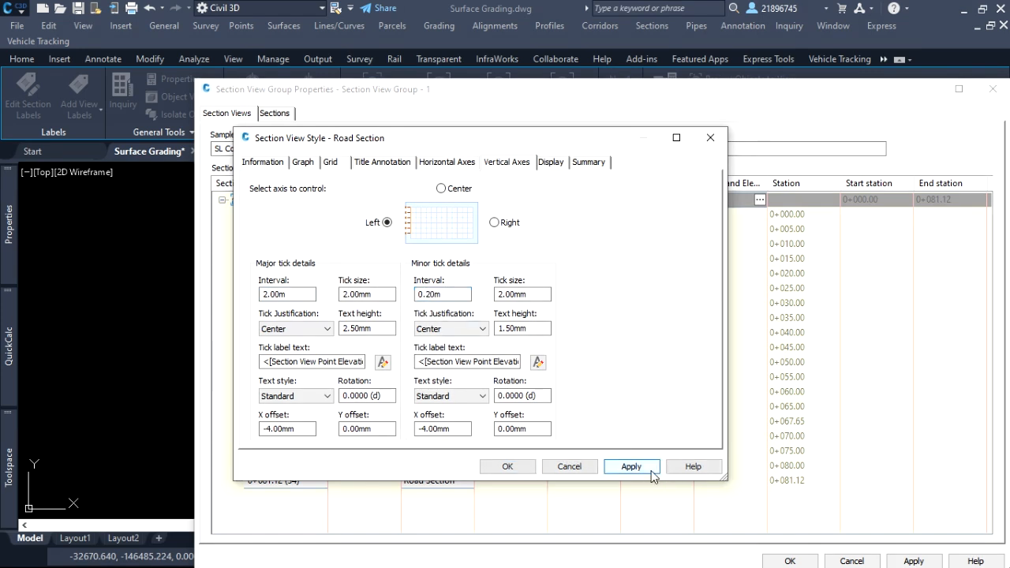
left_click(525, 468)
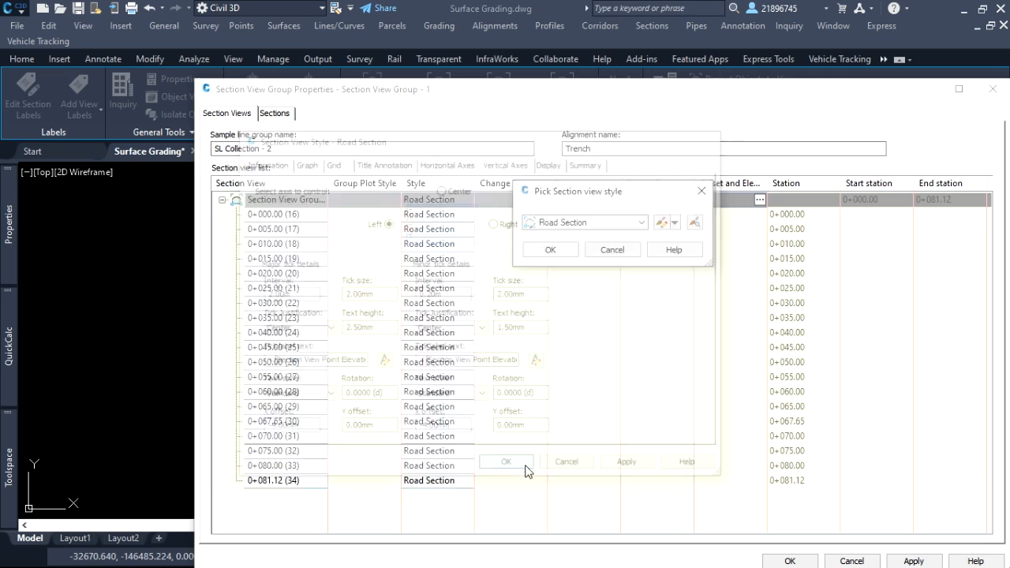
left_click(549, 250)
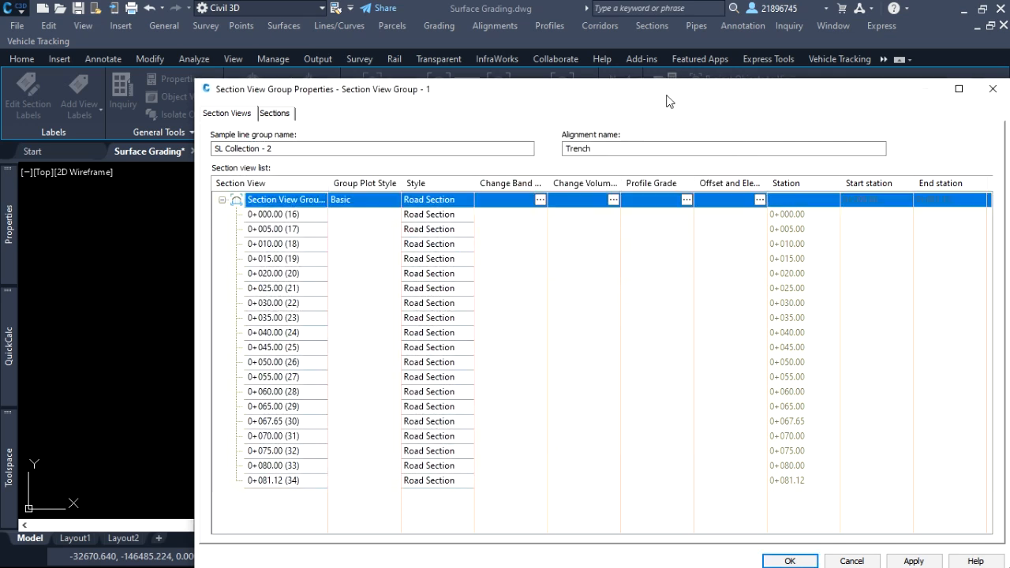
left_click_drag(683, 94, 581, 18)
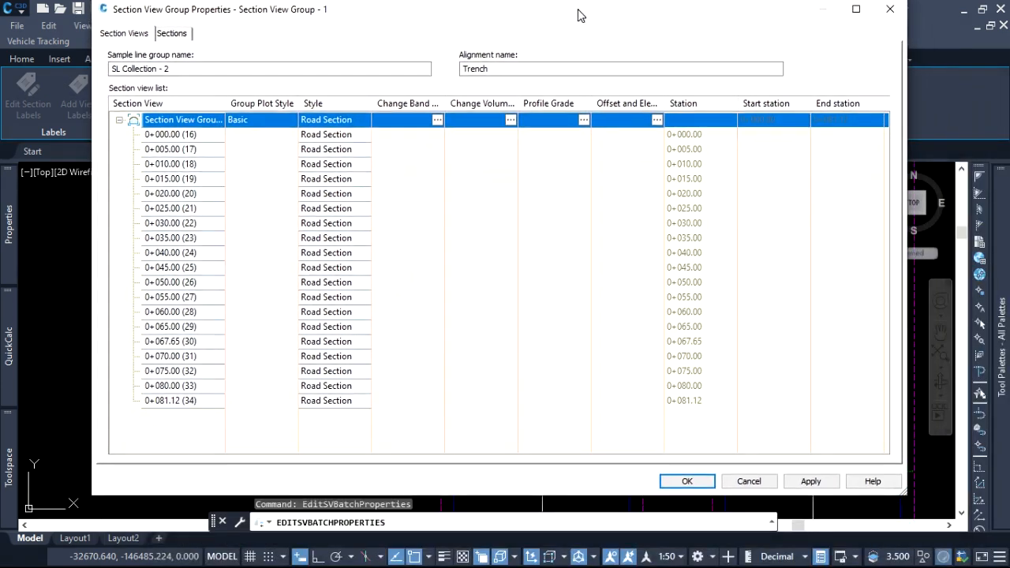
left_click(803, 484)
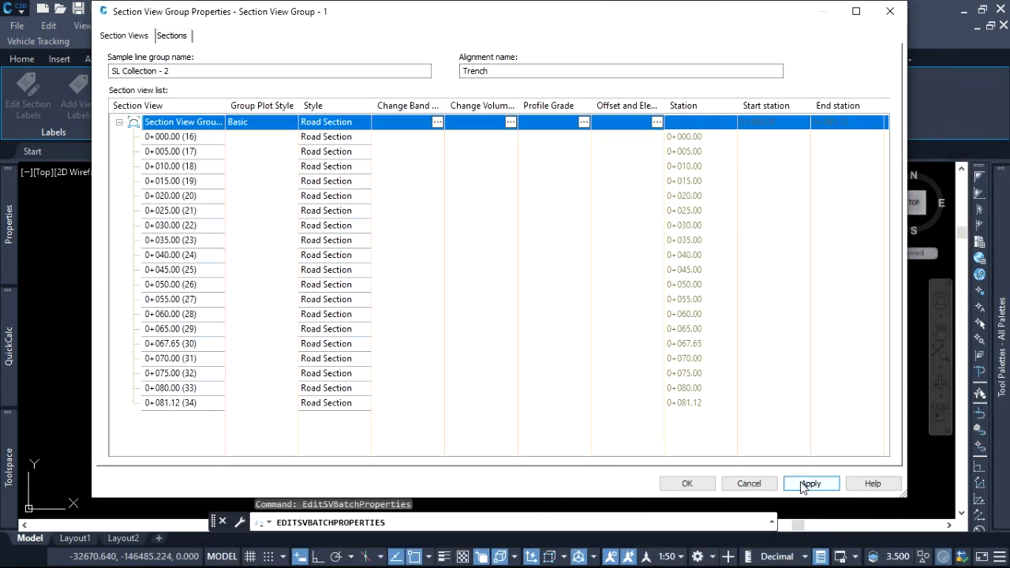
left_click(694, 484)
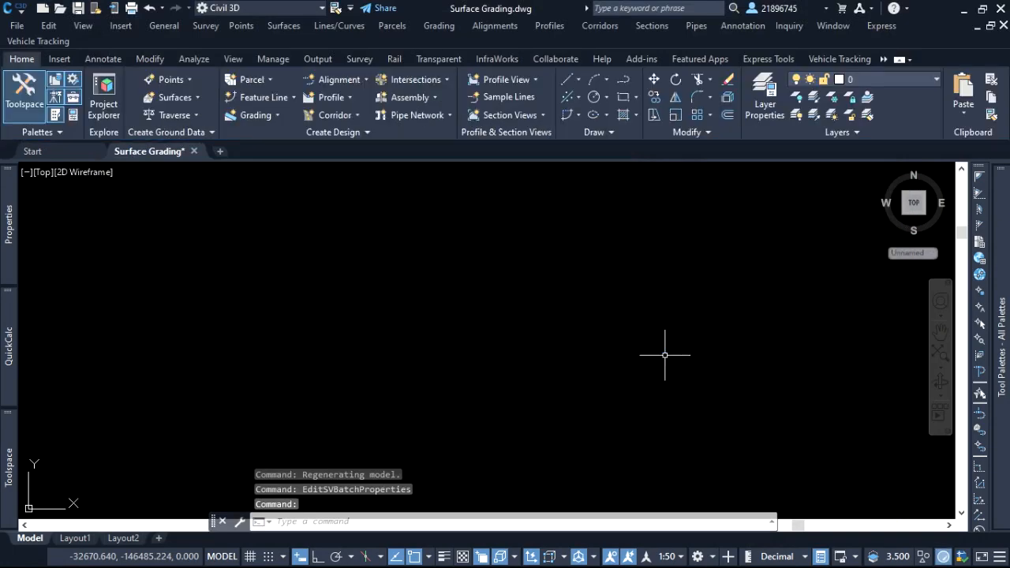
Update the section view group layout, starting from the 0+025.00 section view.
scroll(643, 371, "down", 5)
scroll(581, 419, "up", 7)
scroll(537, 276, "up", 4)
left_click(574, 296)
right_click(620, 352)
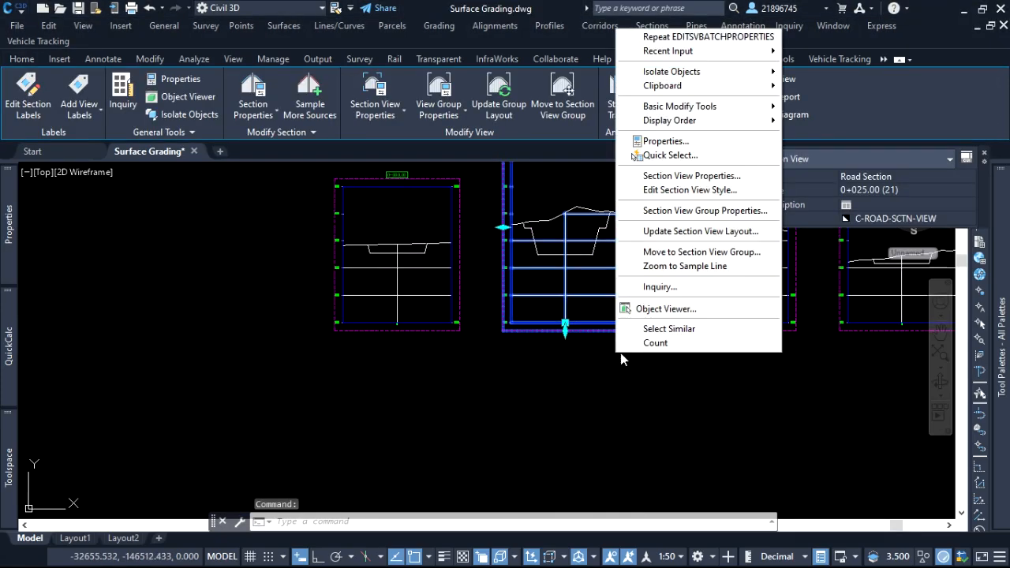
left_click(685, 232)
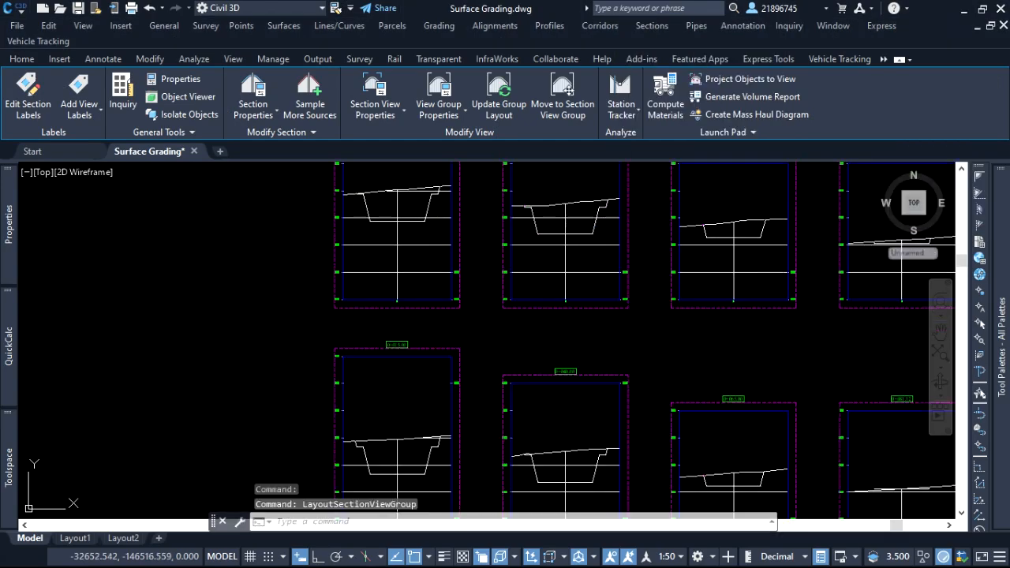
key("Escape")
Examine the rearranged section views and the trench cross-section against the ground line at station 0+000.00.
scroll(541, 302, "down", 8)
scroll(541, 301, "up", 10)
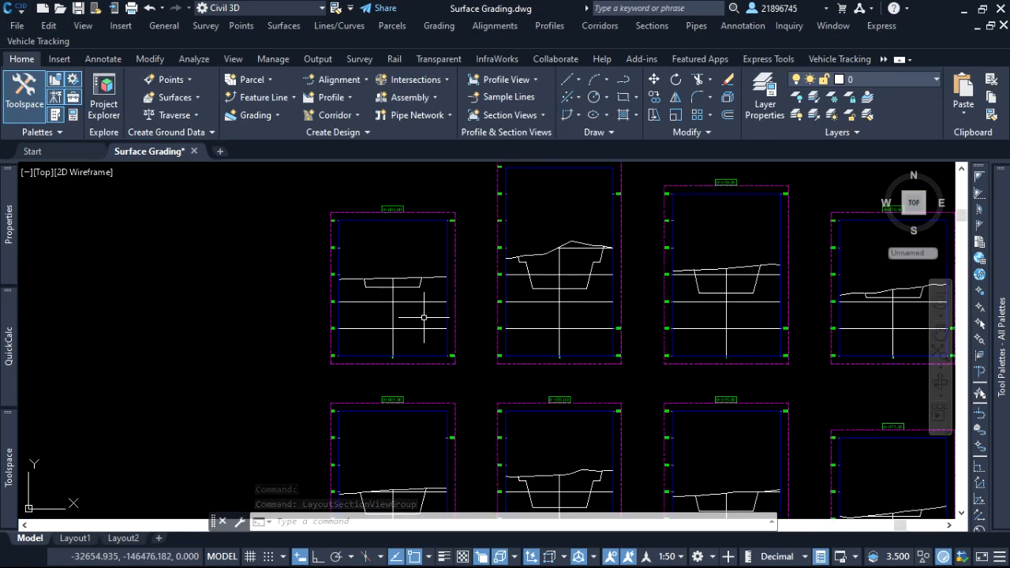
scroll(424, 318, "up", 4)
left_click(427, 295)
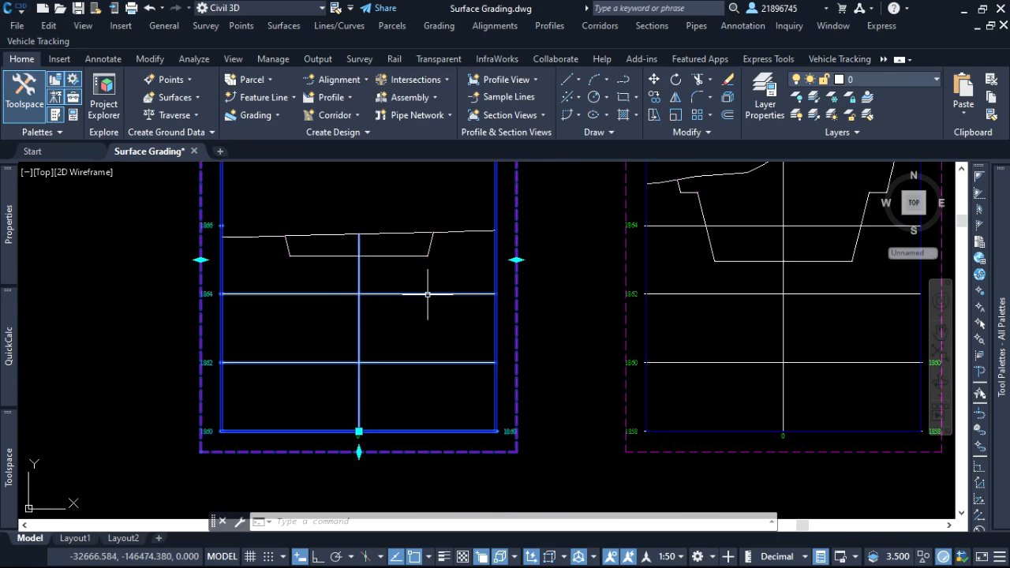
scroll(413, 302, "down", 2)
scroll(404, 271, "up", 2)
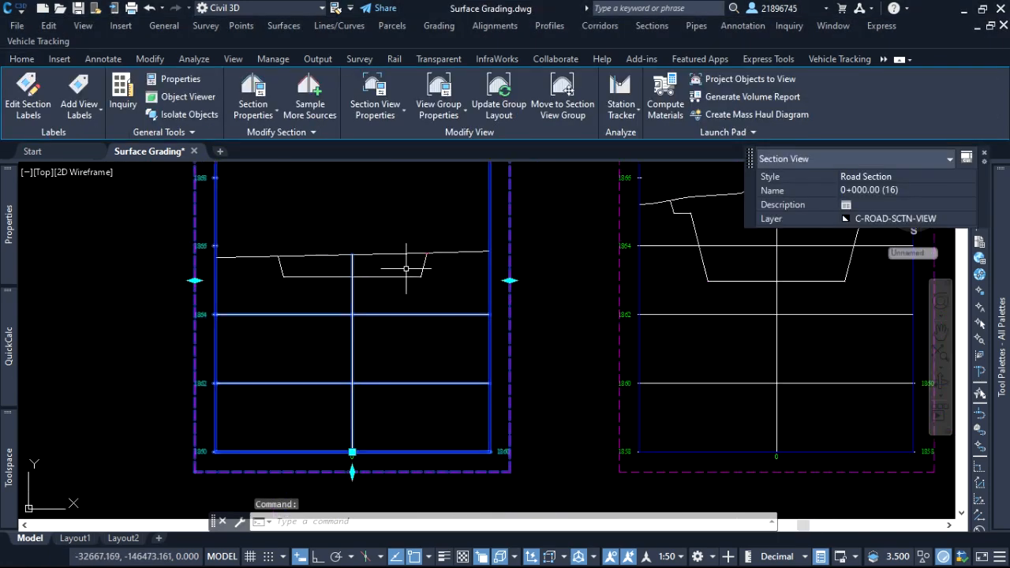
scroll(403, 260, "up", 4)
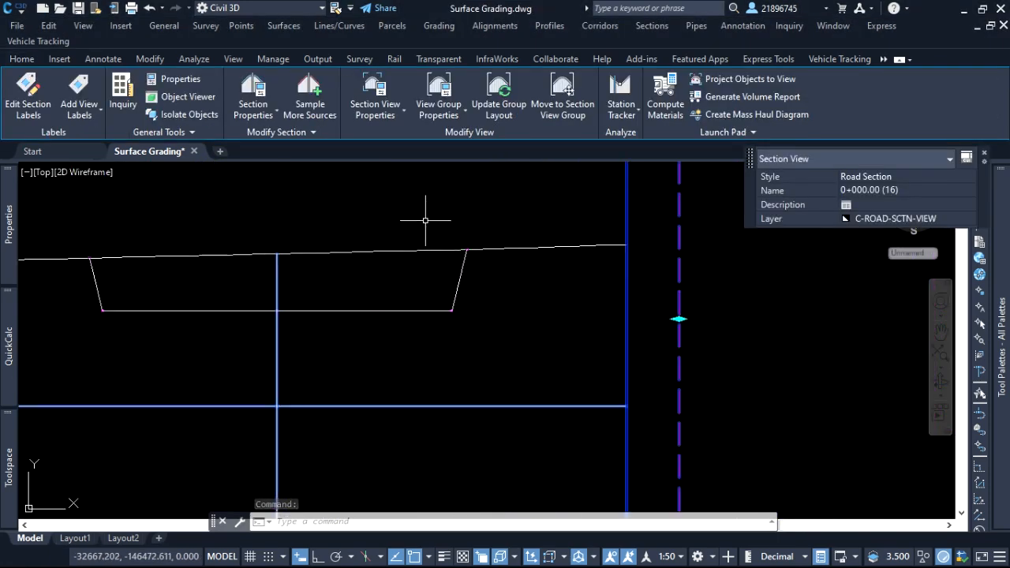
left_click(396, 183)
scroll(426, 285, "down", 3)
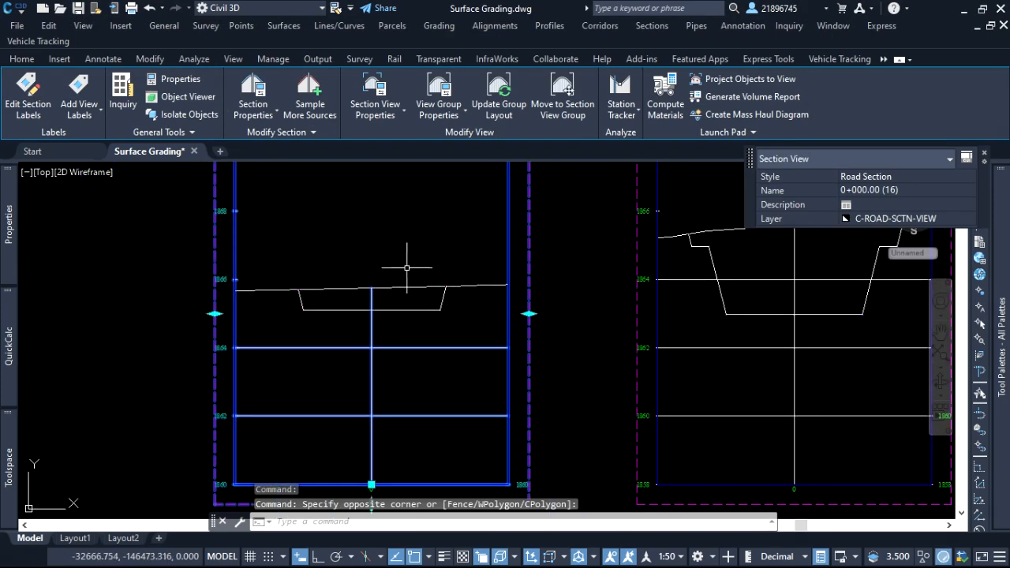
scroll(287, 292, "up", 5)
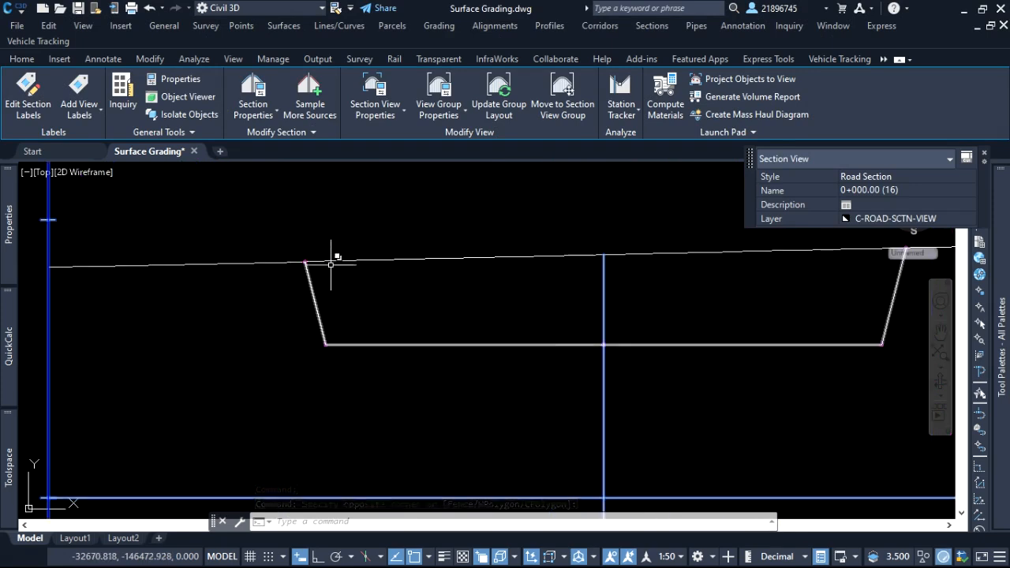
key("Escape")
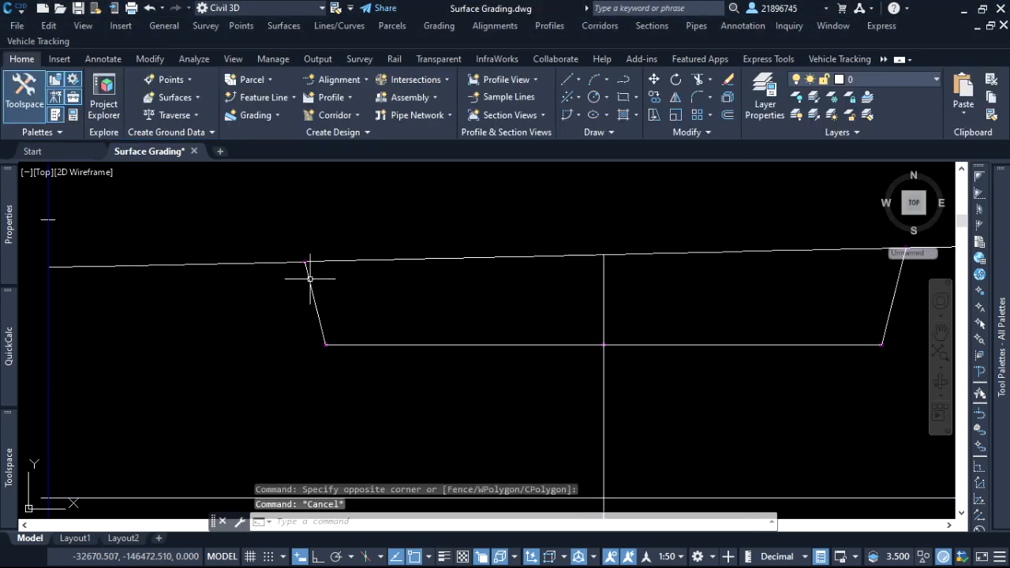
scroll(334, 262, "down", 3)
scroll(296, 276, "down", 5)
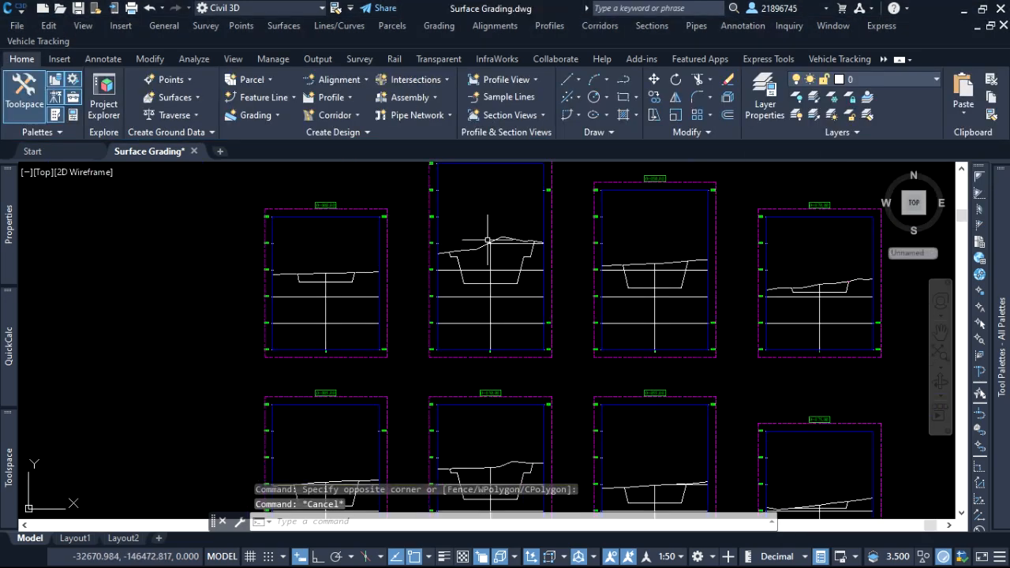
Open the section view group properties from the 0+025.00 section view and show the group's section drawing options.
scroll(481, 241, "up", 4)
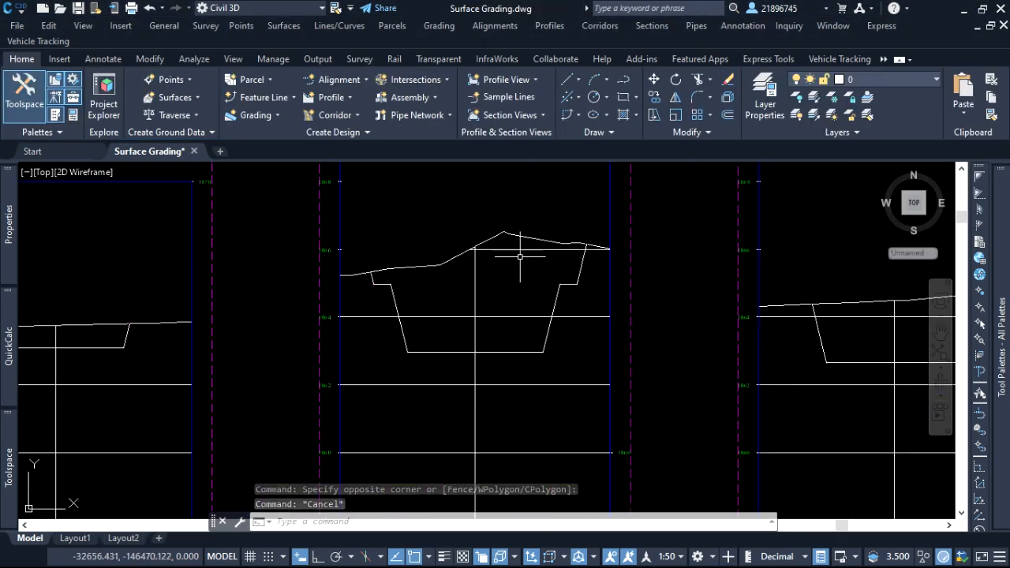
left_click(537, 317)
right_click(529, 290)
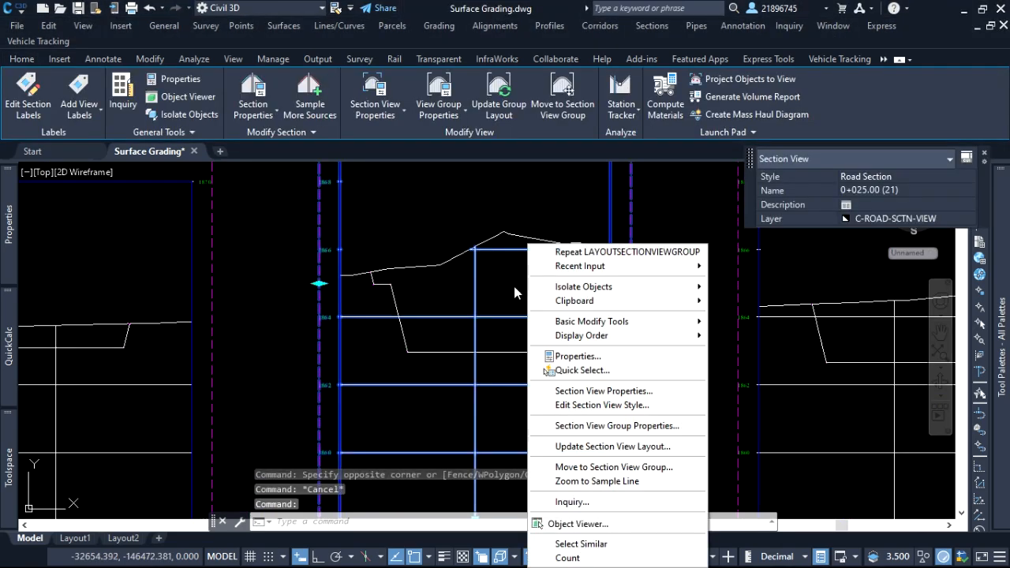
left_click(514, 293)
right_click(508, 288)
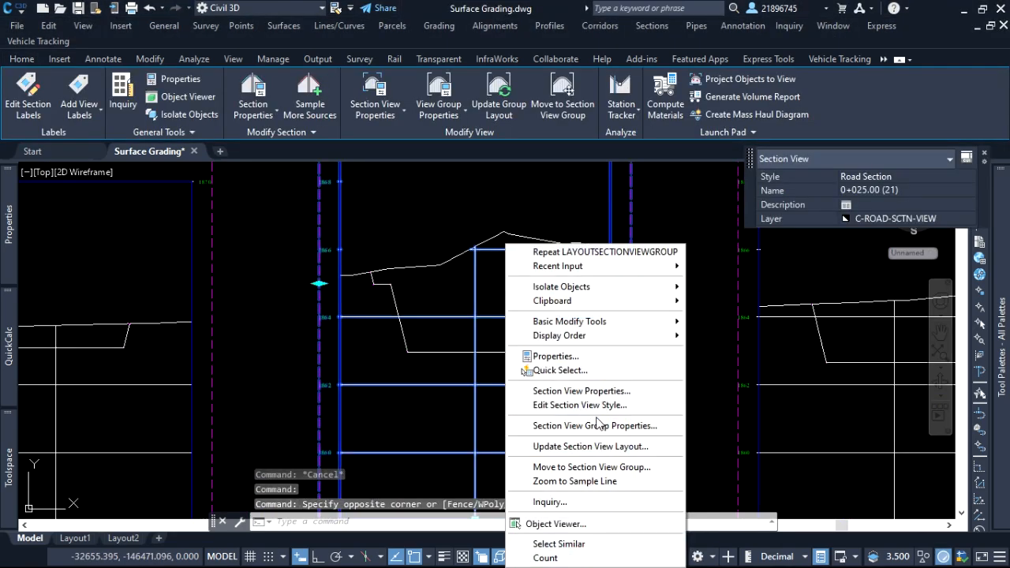
left_click(598, 426)
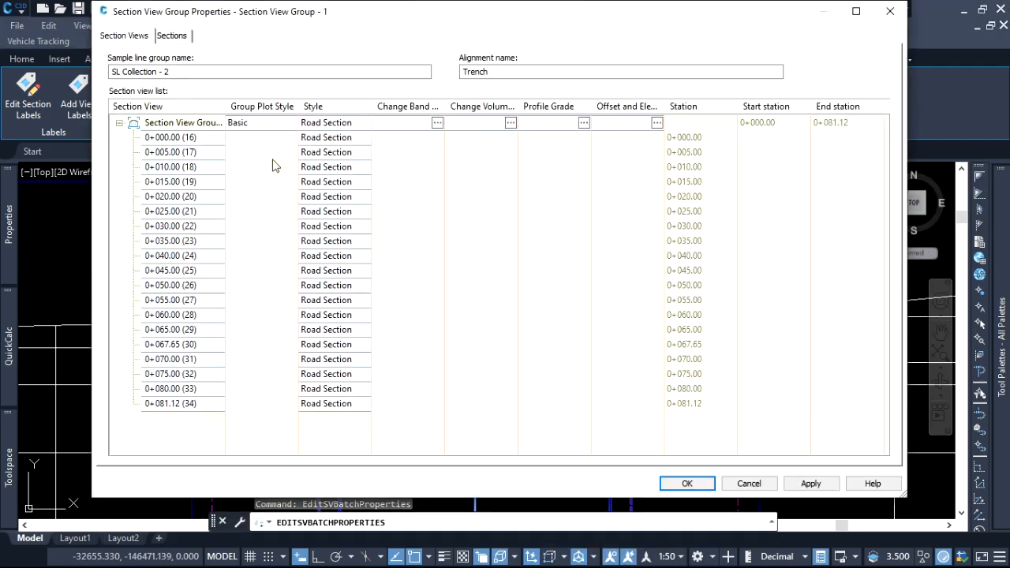
left_click(174, 37)
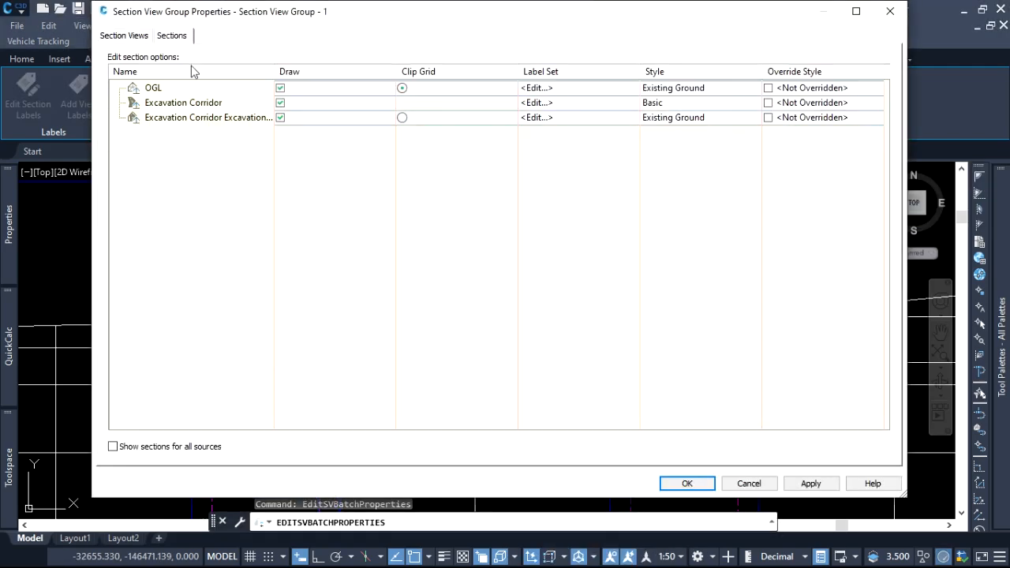
Set the section style of the Excavation Corridor surface to Finished Ground and apply it to the section view group.
left_click(207, 118)
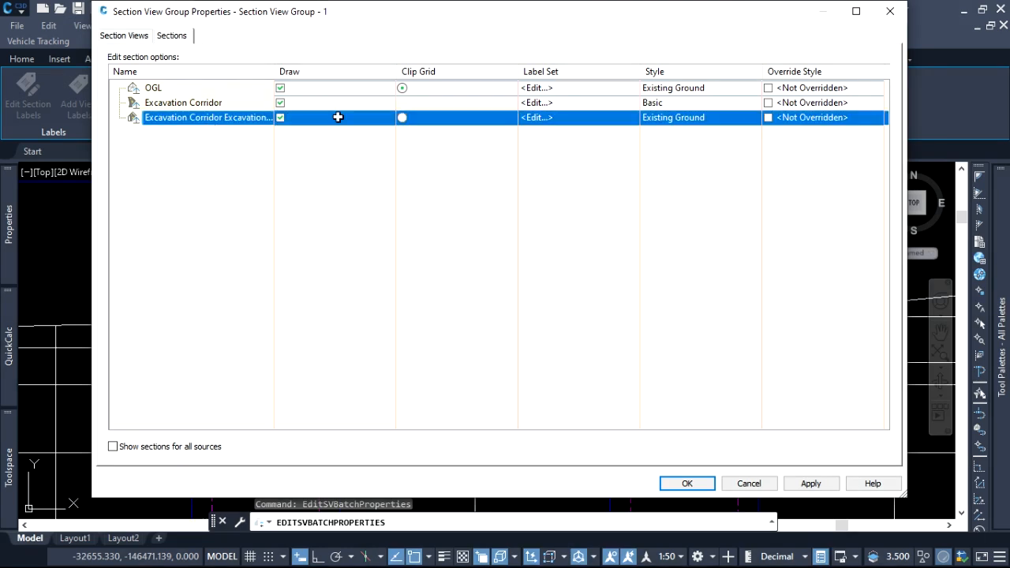
left_click(688, 118)
left_click(641, 222)
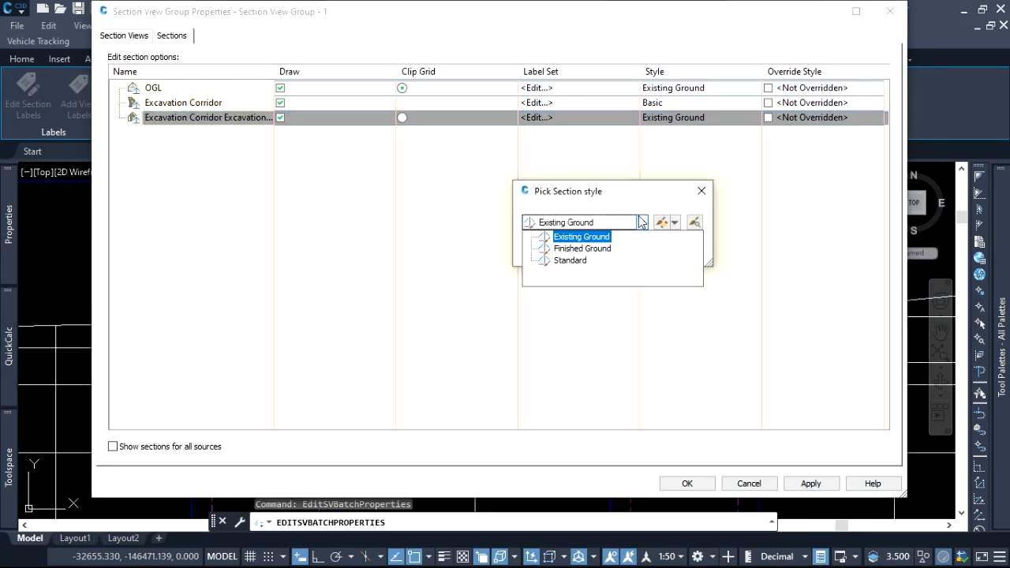
left_click(583, 249)
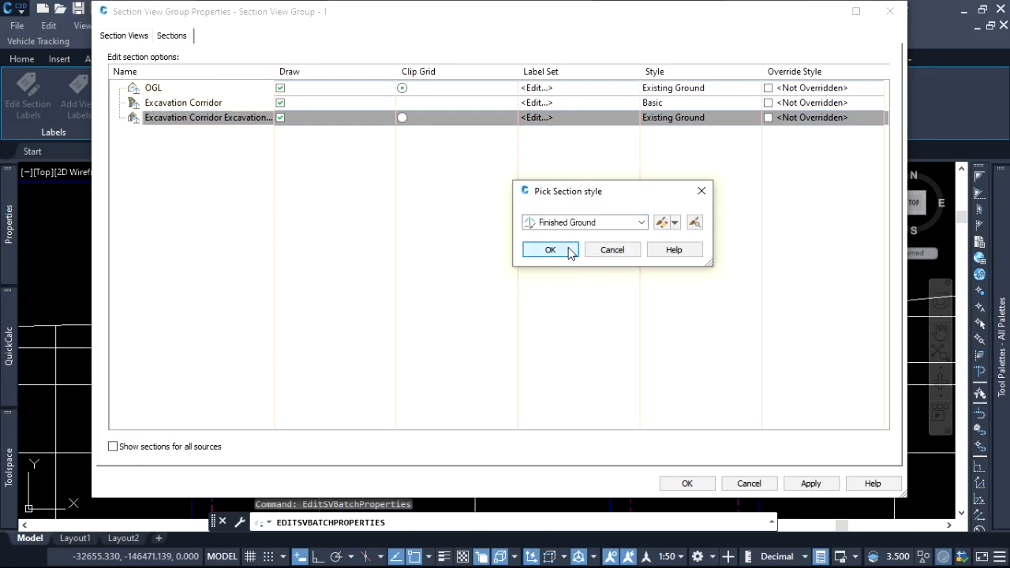
left_click(556, 247)
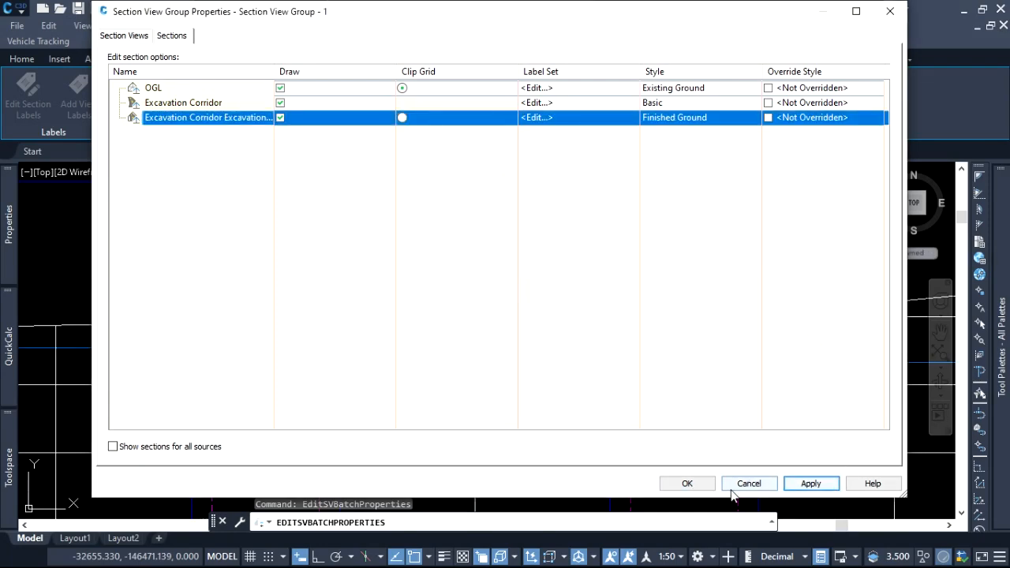
left_click(685, 483)
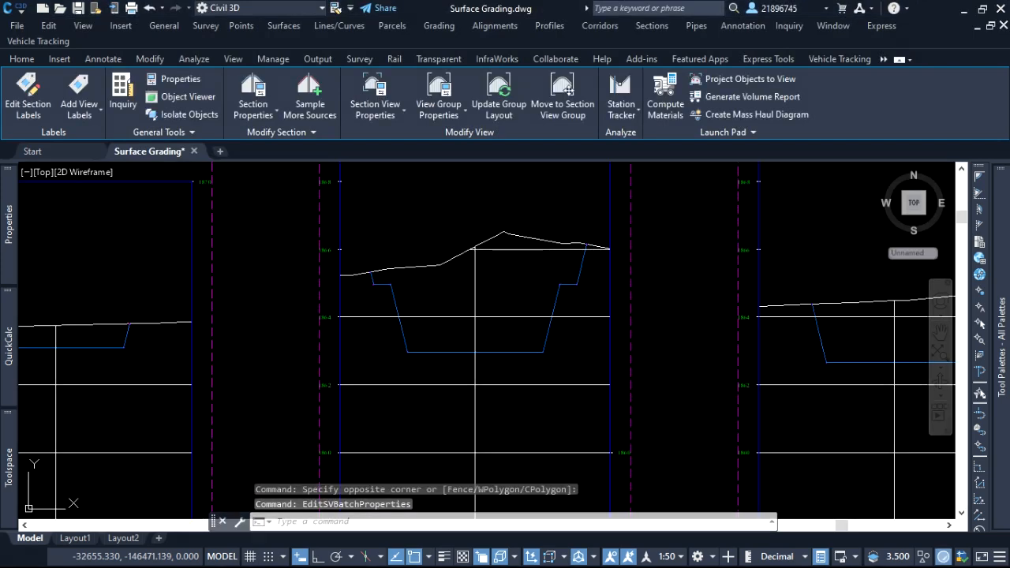
Examine the restyled trench lines against the ground line across the section views at several stations.
scroll(435, 278, "down", 3)
scroll(691, 326, "up", 1)
scroll(691, 297, "up", 5)
scroll(654, 332, "down", 9)
scroll(638, 372, "up", 4)
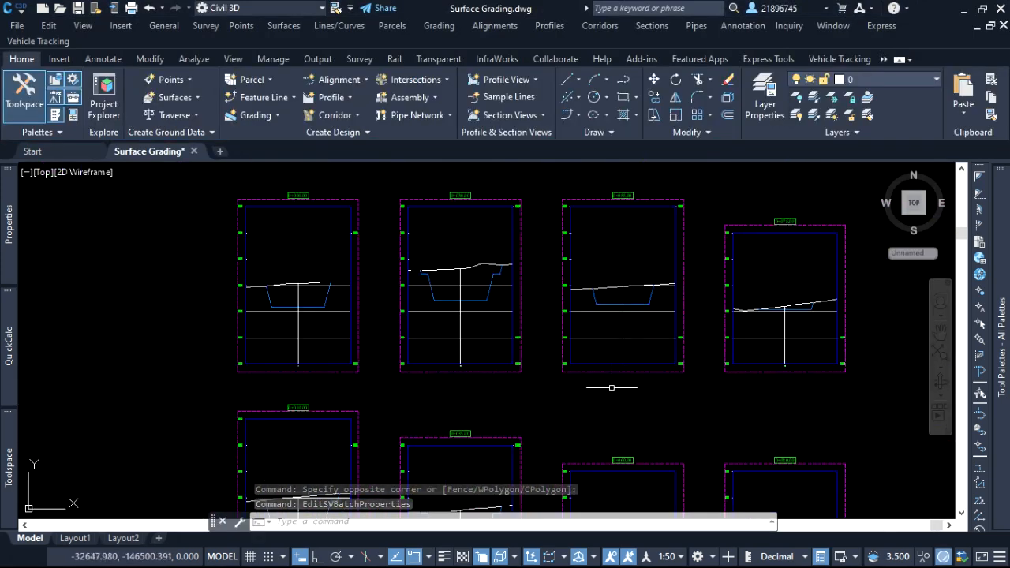
scroll(608, 394, "up", 2)
scroll(613, 295, "down", 6)
scroll(618, 389, "up", 6)
scroll(639, 413, "down", 4)
left_click(552, 394)
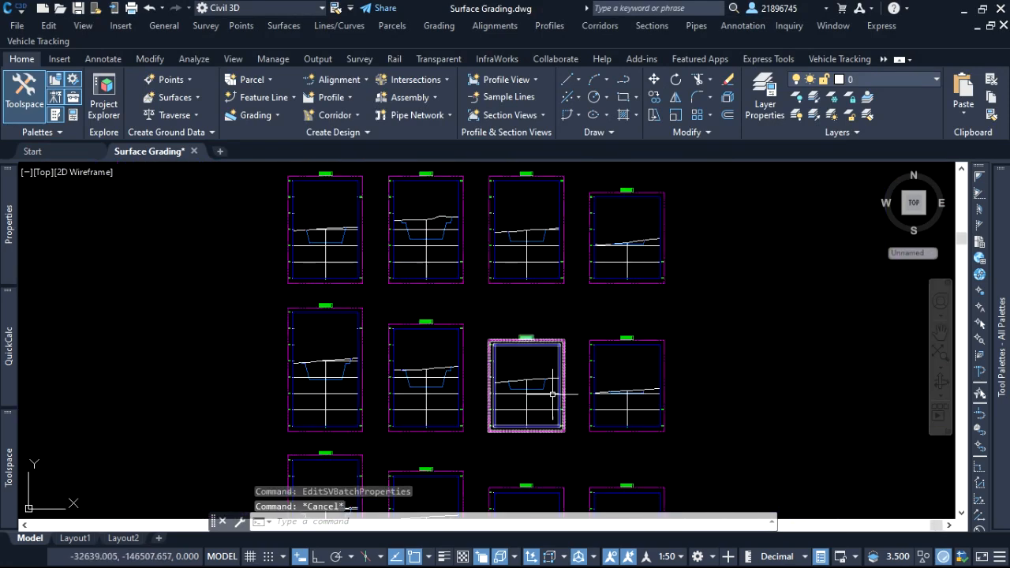
scroll(553, 394, "up", 6)
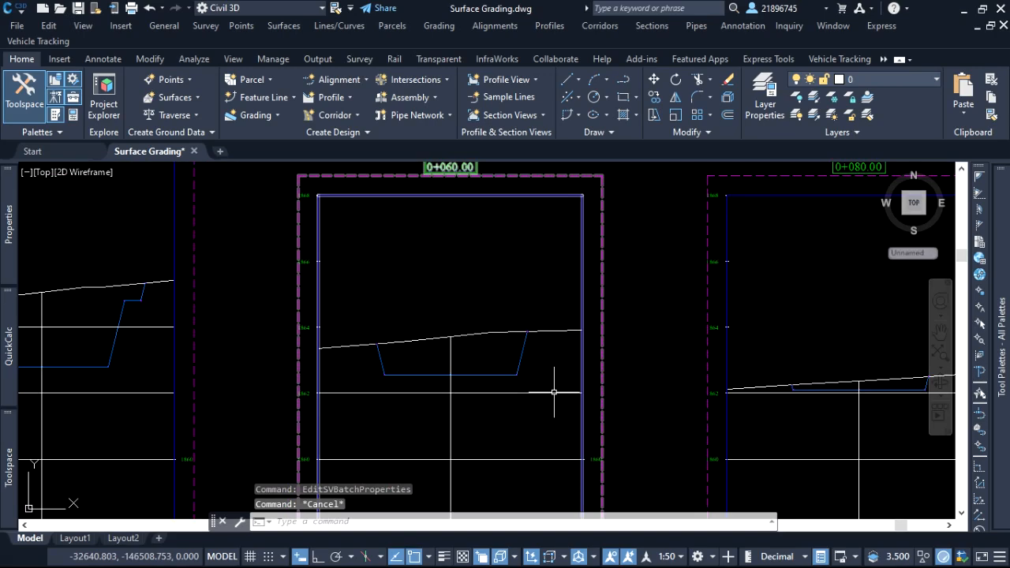
scroll(554, 392, "down", 6)
scroll(331, 339, "up", 7)
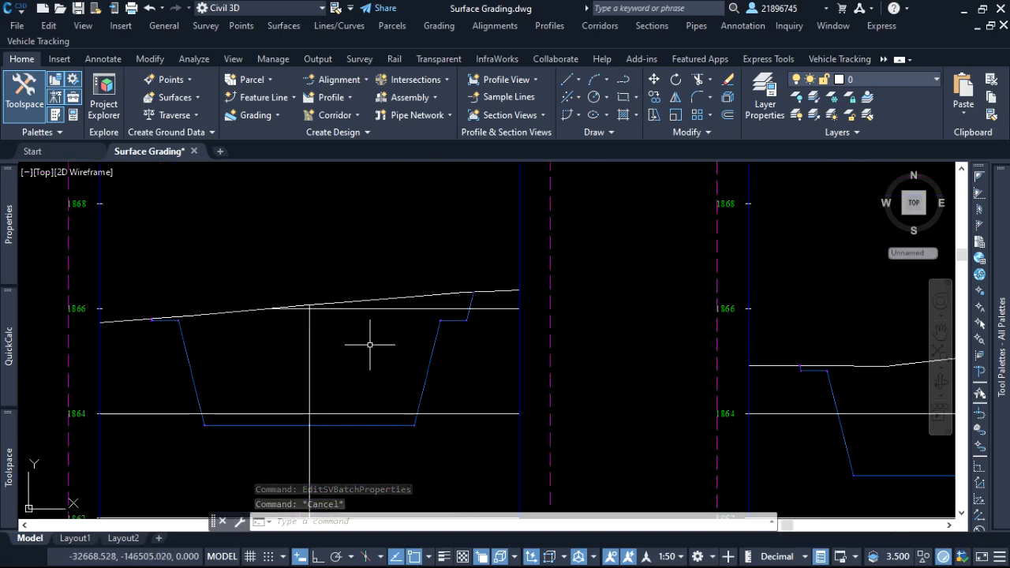
scroll(367, 355, "down", 5)
scroll(473, 379, "down", 3)
scroll(435, 321, "up", 7)
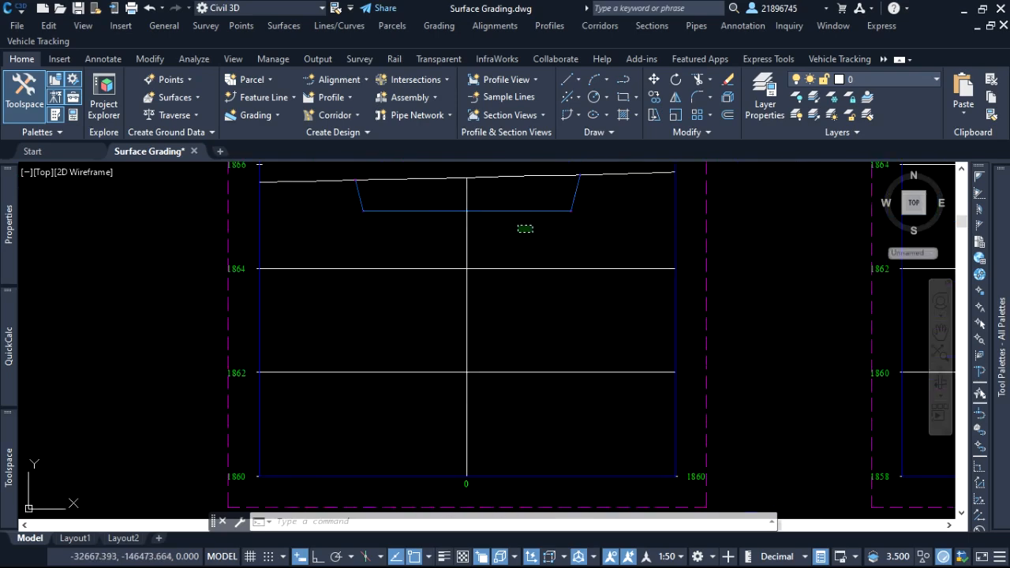
left_click(524, 228)
scroll(474, 252, "down", 4)
scroll(503, 269, "up", 4)
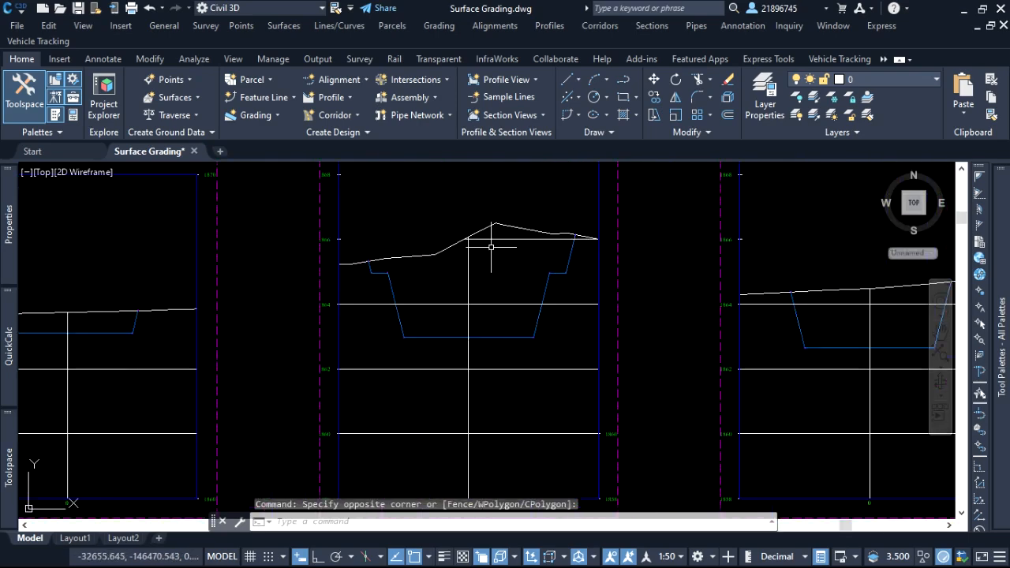
scroll(497, 270, "down", 4)
scroll(462, 289, "up", 4)
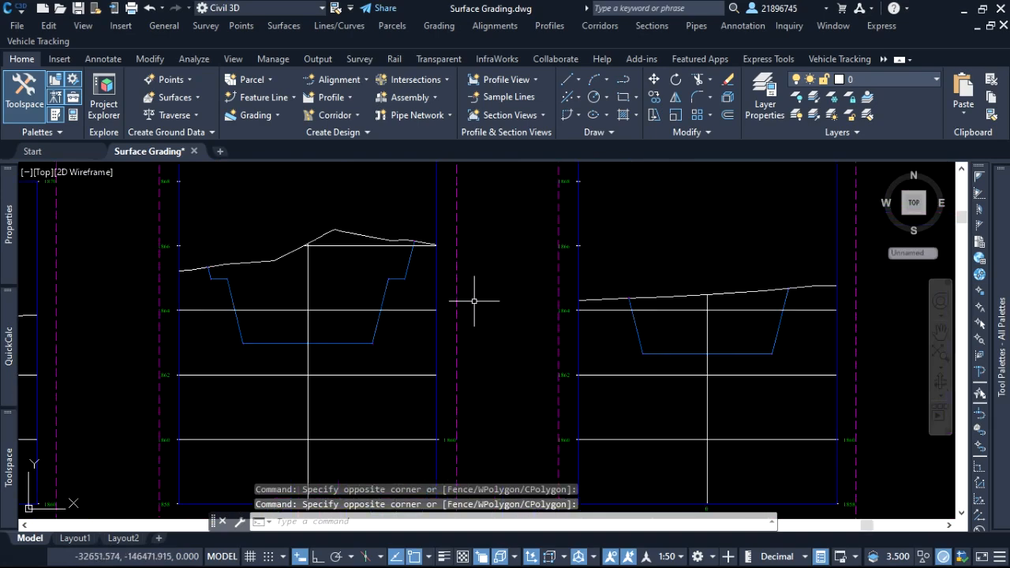
Start Compute Materials from the 0+050.00 section view and pick the Trench alignment in the plan drawing.
left_click(620, 363)
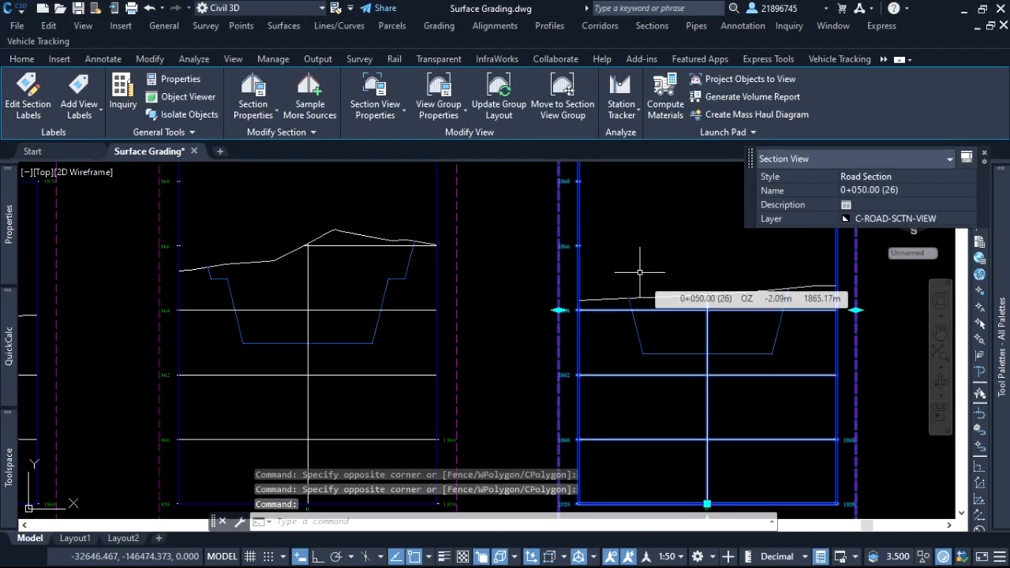
left_click(663, 103)
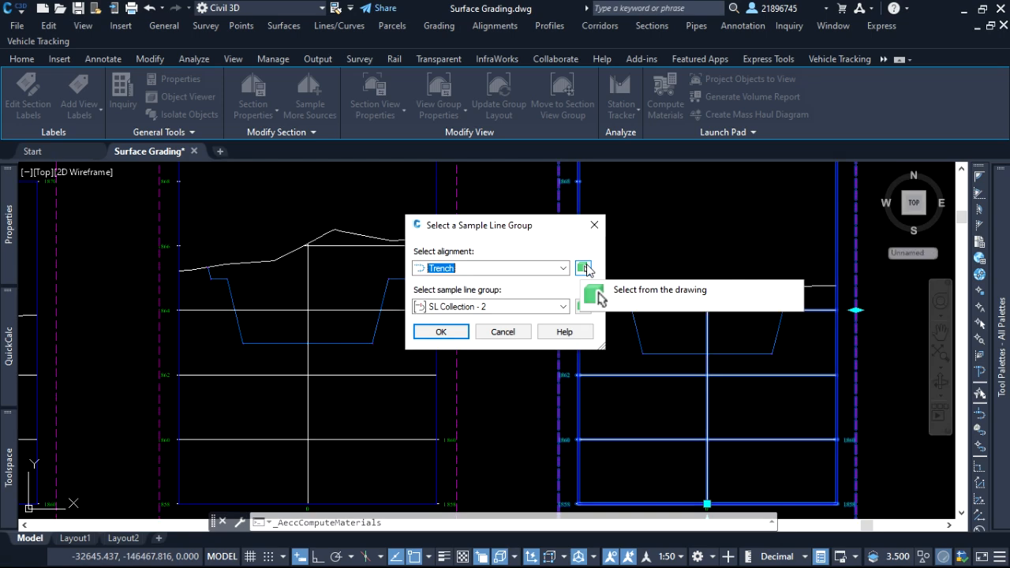
left_click(584, 268)
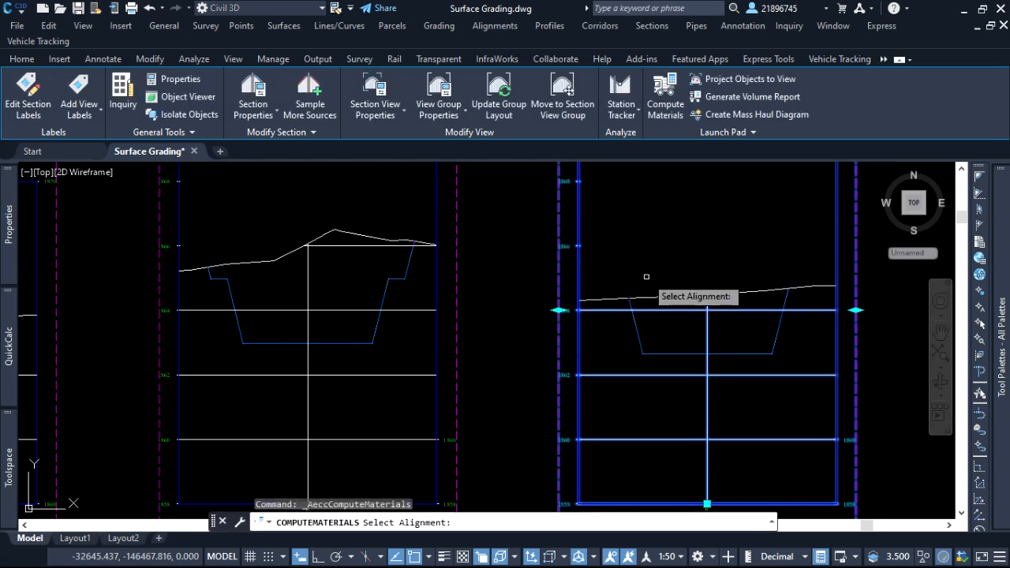
scroll(714, 292, "down", 2)
scroll(715, 293, "down", 5)
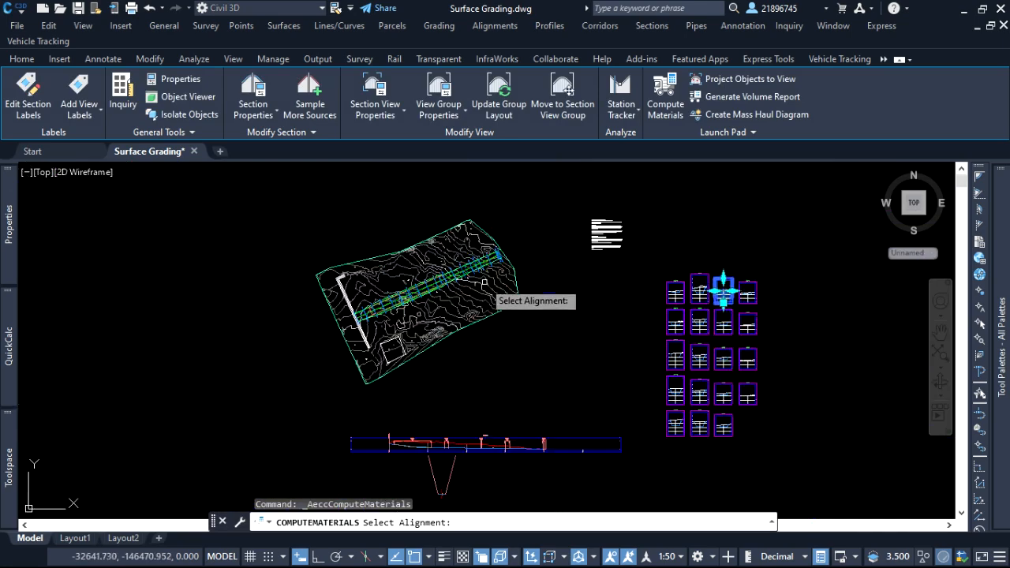
scroll(466, 261, "up", 2)
scroll(464, 252, "up", 4)
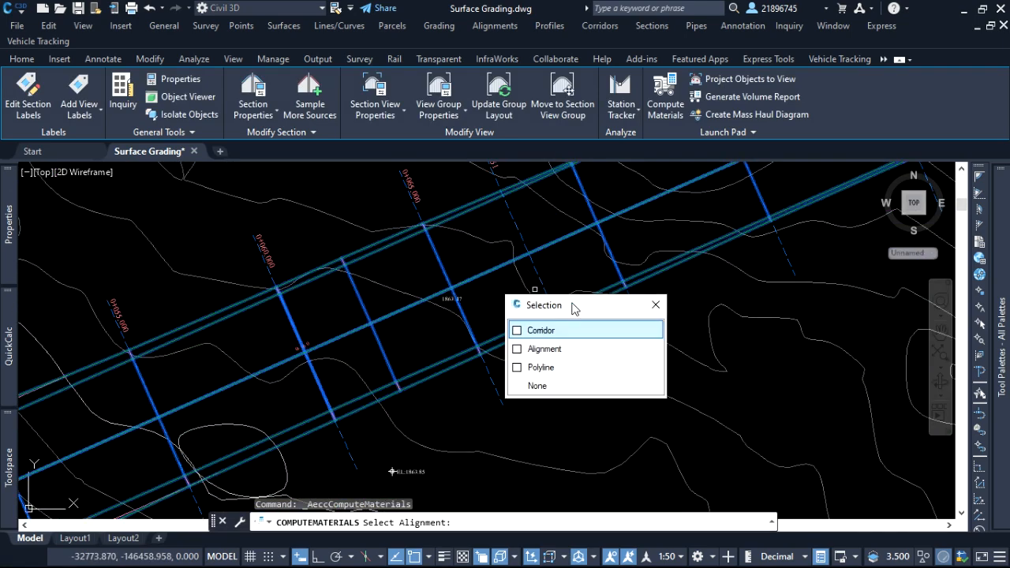
left_click(589, 348)
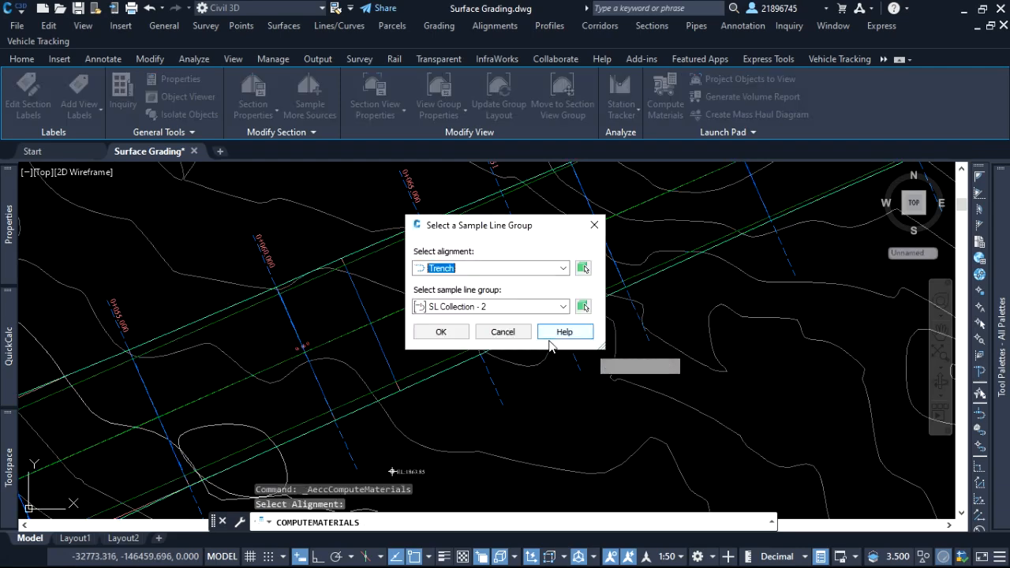
Pick a sample line in the plan to choose SL Collection - 2 as the sample line group, and accept the selection.
left_click(563, 308)
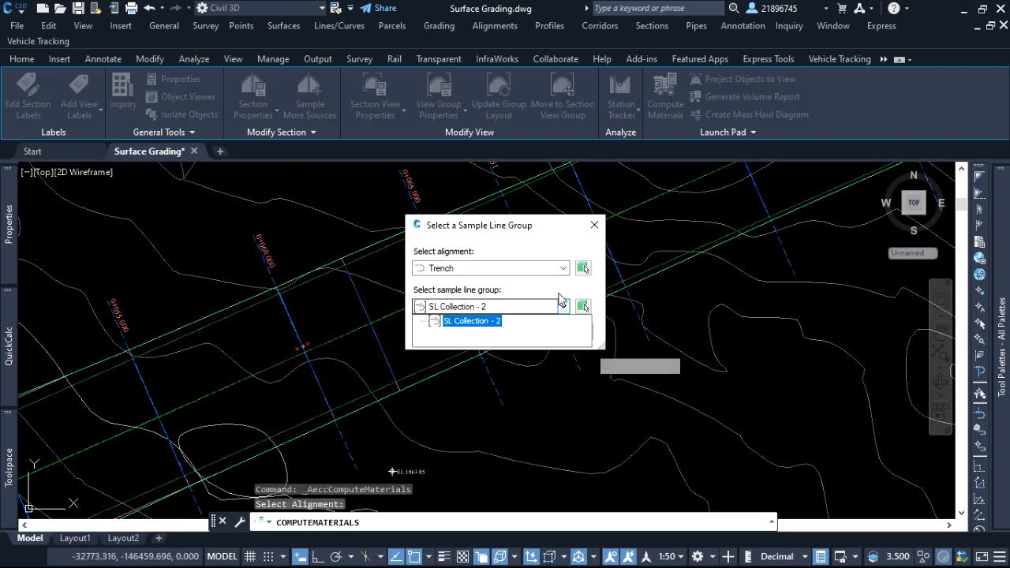
left_click(557, 295)
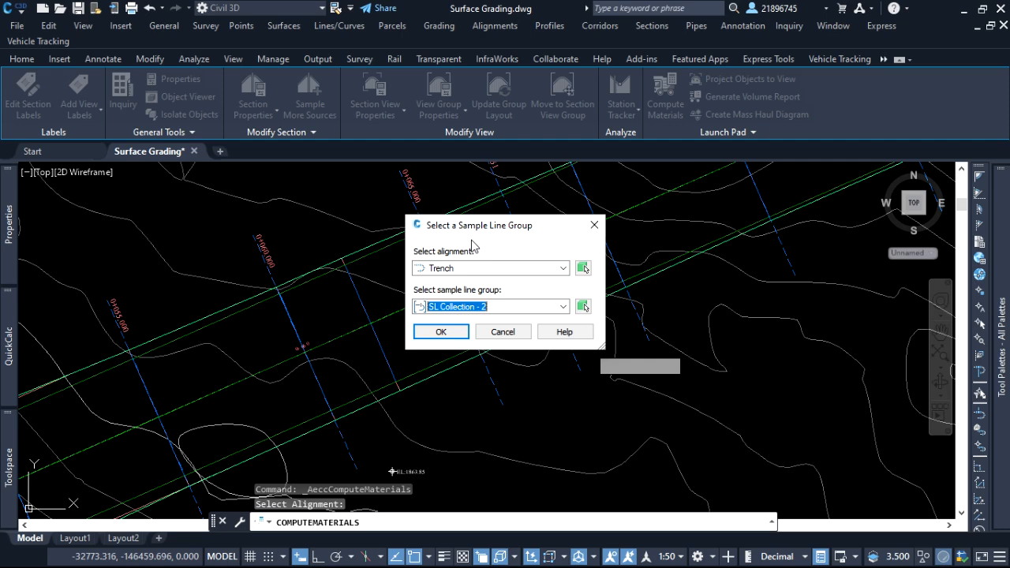
left_click(582, 306)
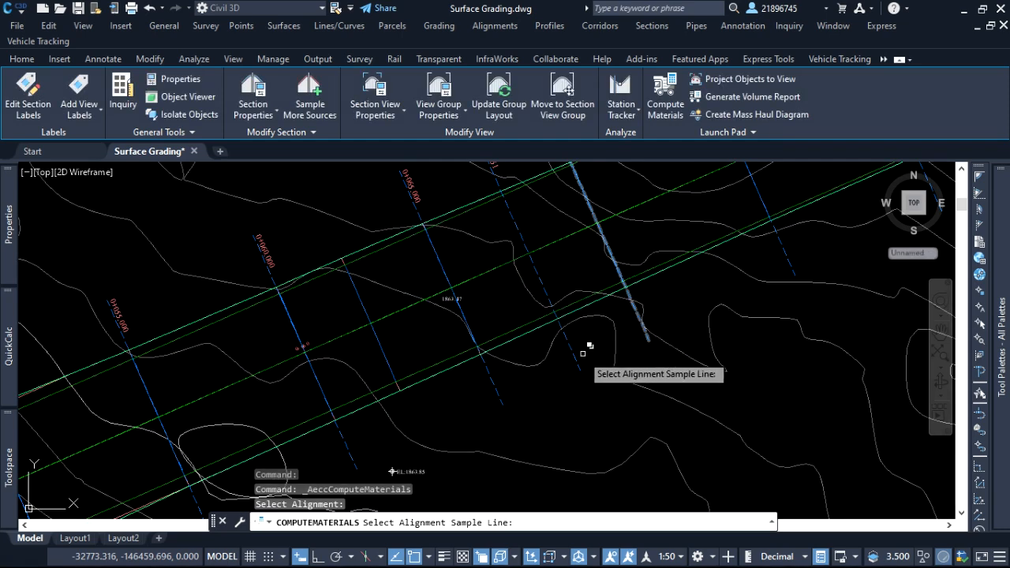
left_click(580, 365)
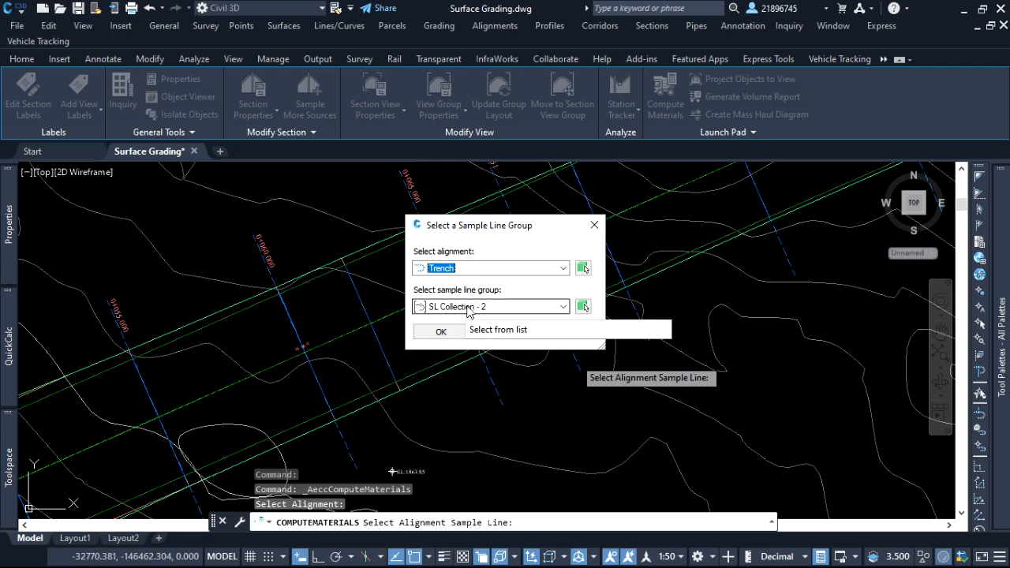
left_click(443, 332)
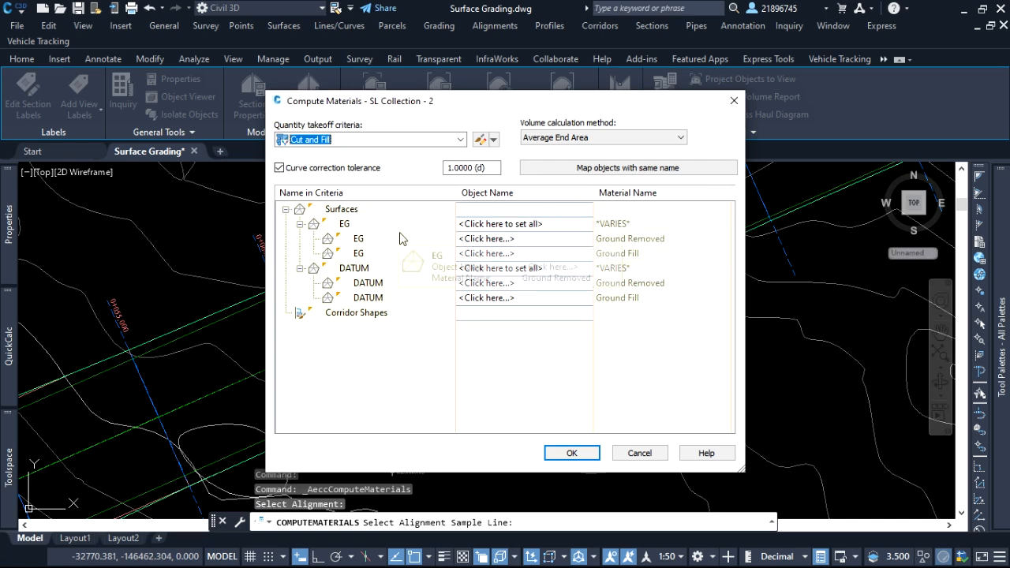
Compute the cut and fill materials with OGL assigned to all EG surfaces and Excavation Corridor Excavation Corridor - (13) to all DATUM surfaces.
left_click(533, 225)
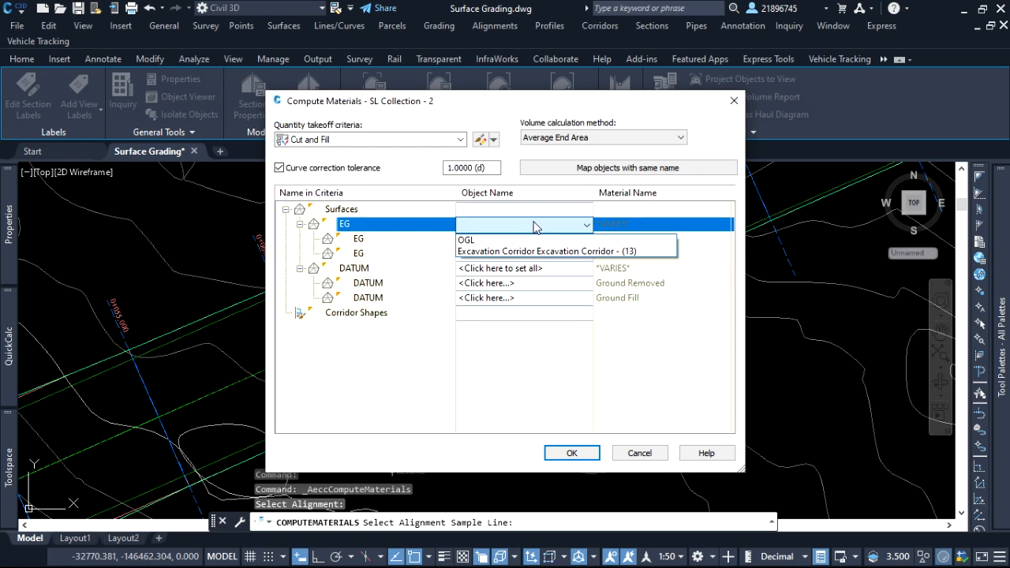
left_click(473, 242)
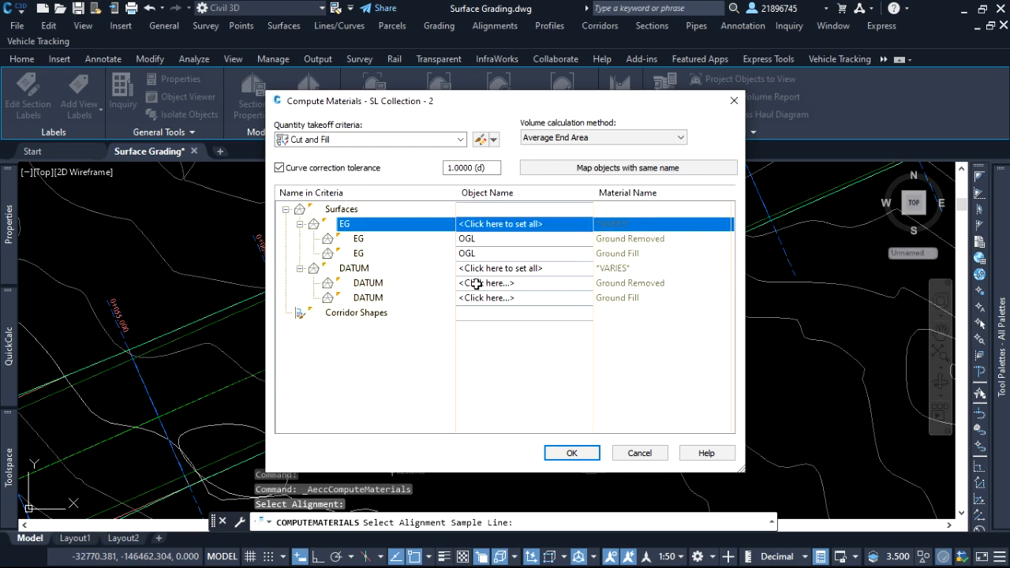
left_click(521, 267)
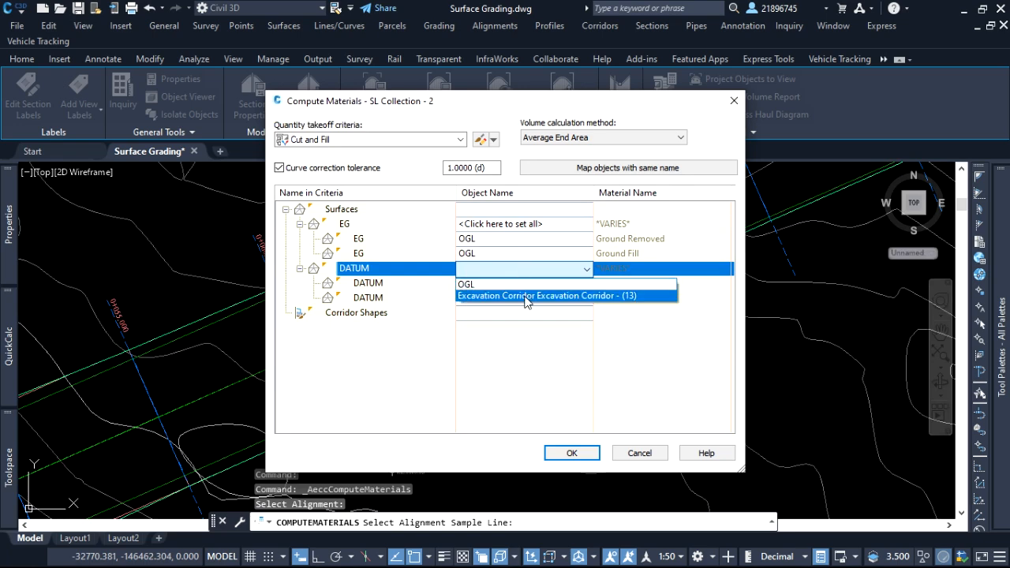
left_click(526, 295)
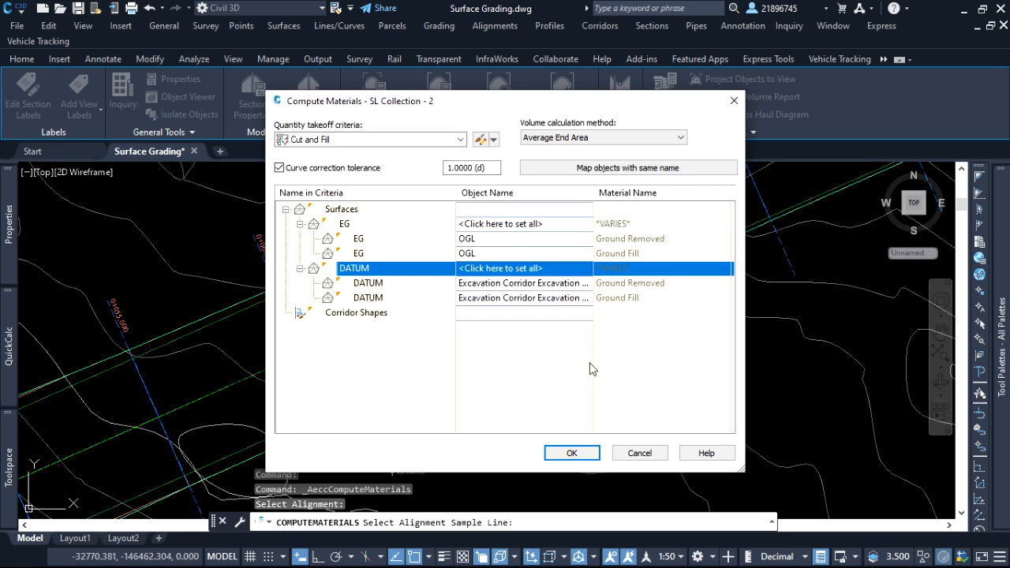
left_click(574, 452)
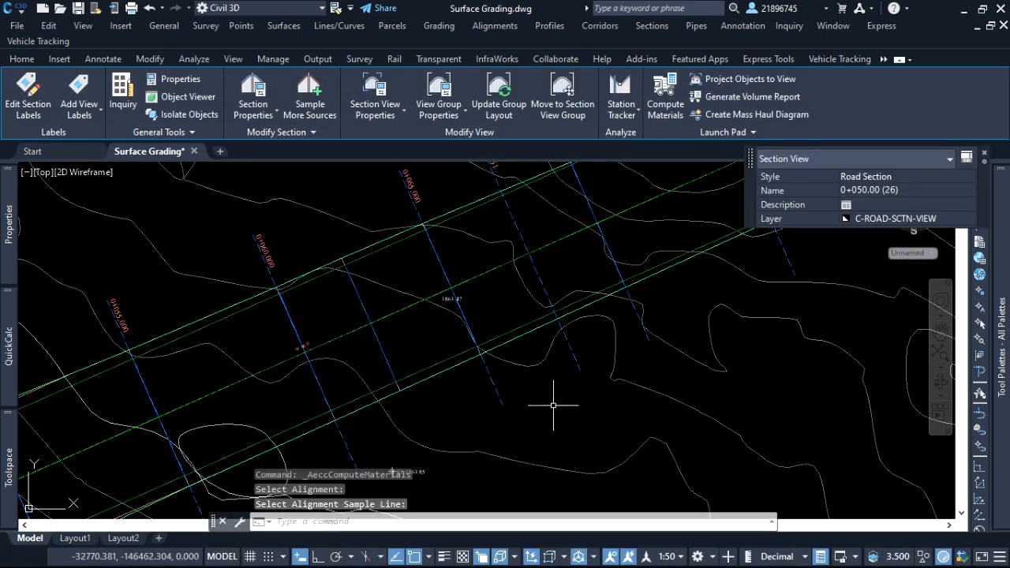
scroll(555, 405, "down", 6)
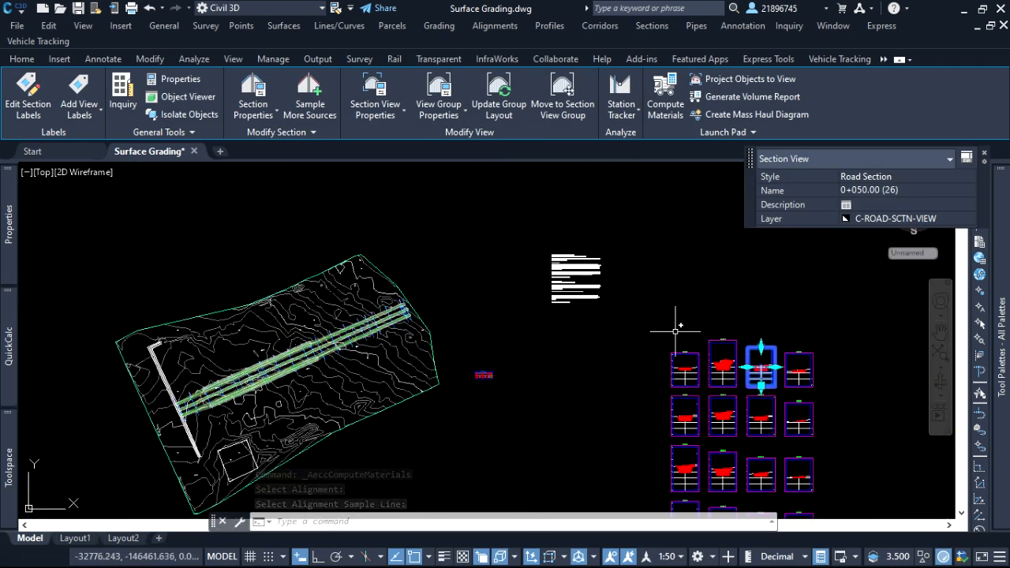
scroll(770, 368, "up", 8)
scroll(408, 318, "down", 2)
scroll(409, 318, "up", 5)
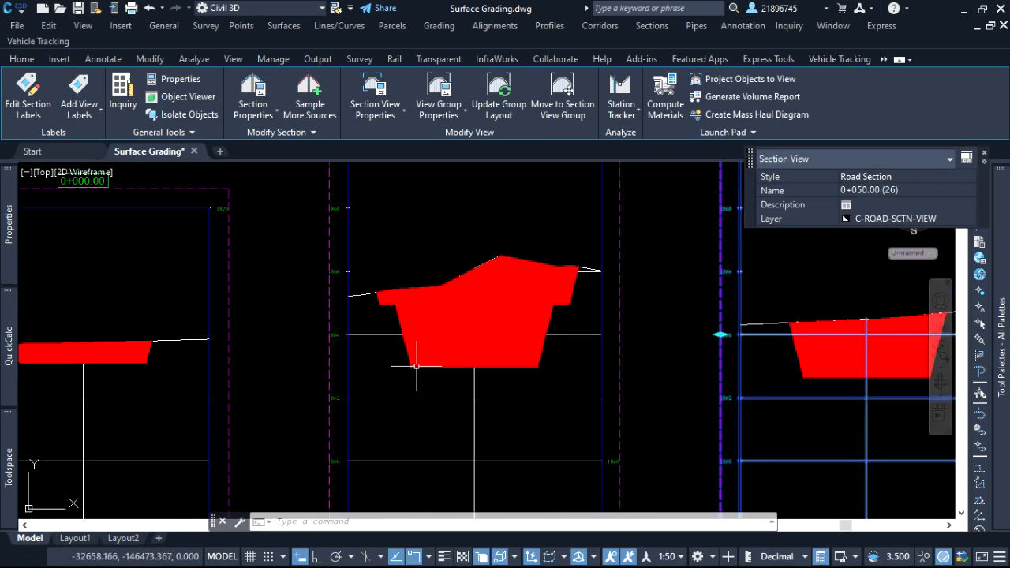
Examine the filled cut areas between the ground line and the trench across the neighbouring section views.
scroll(442, 355, "down", 5)
scroll(505, 332, "up", 2)
scroll(505, 332, "up", 1)
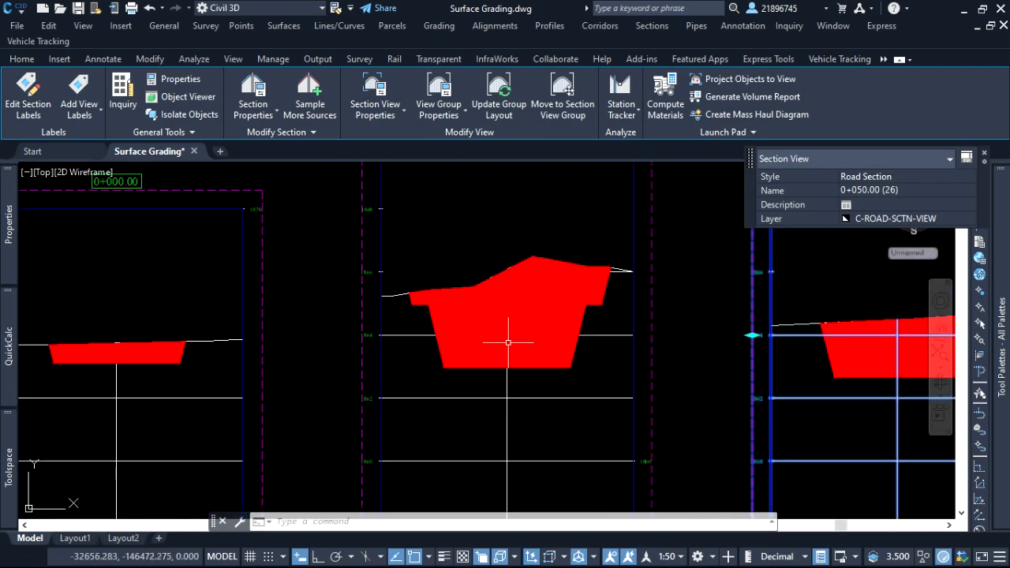
scroll(501, 315, "down", 3)
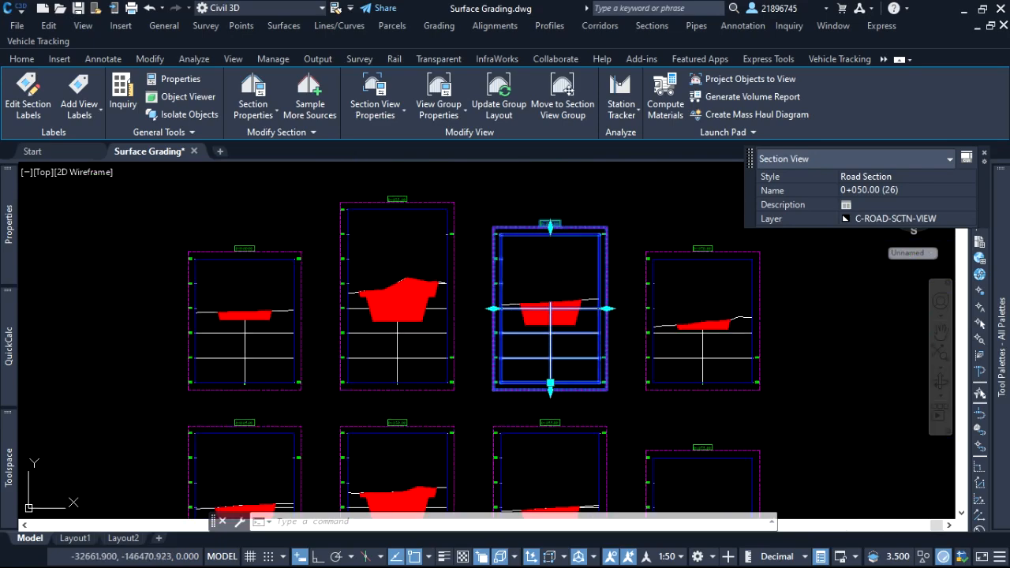
key("Escape")
scroll(544, 337, "up", 2)
scroll(544, 336, "up", 2)
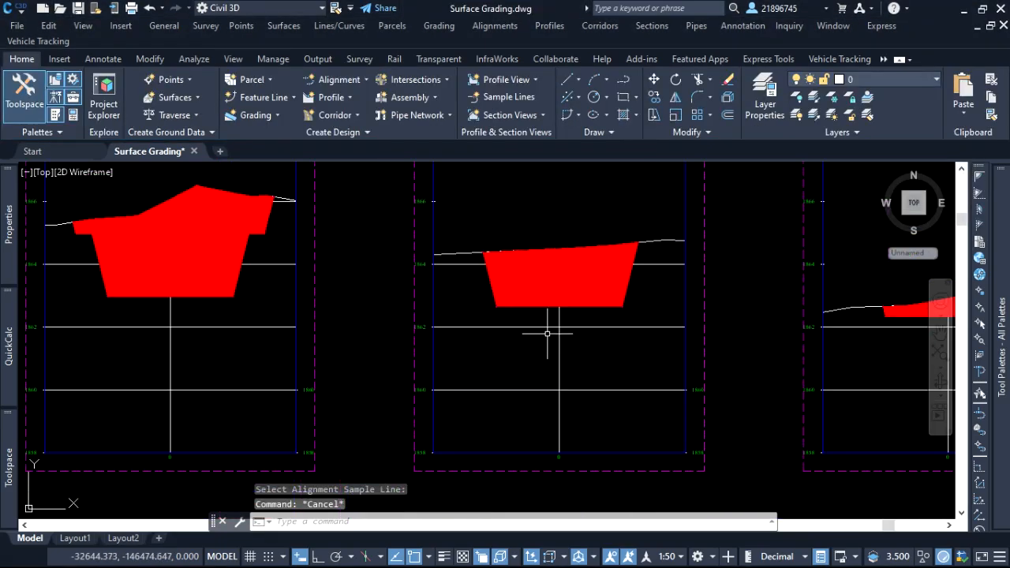
Reopen the material list of SL Collection - 2 on the Trench alignment from the 0+050.00 section view and enlarge its dialog.
left_click(550, 326)
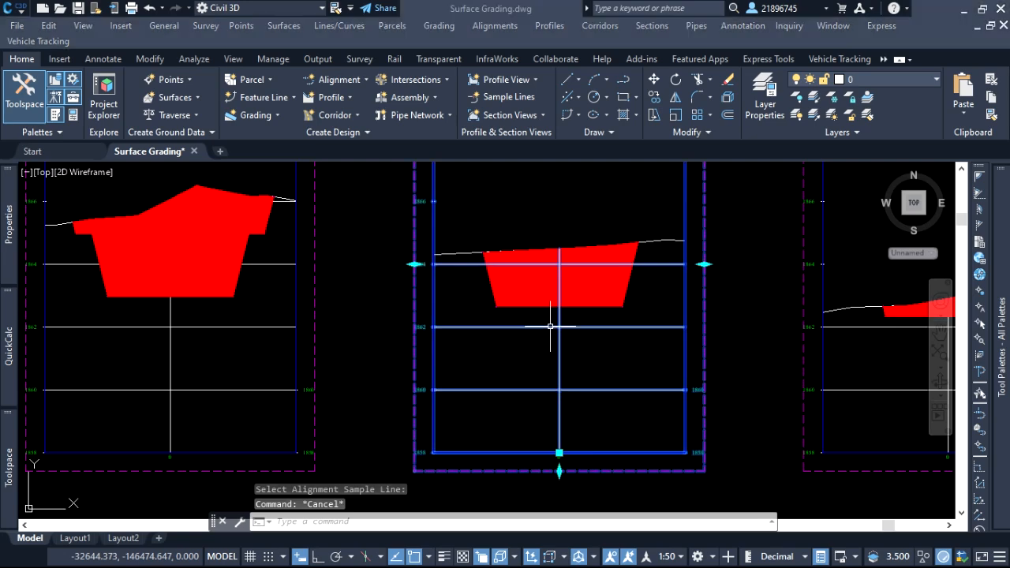
scroll(436, 371, "down", 2)
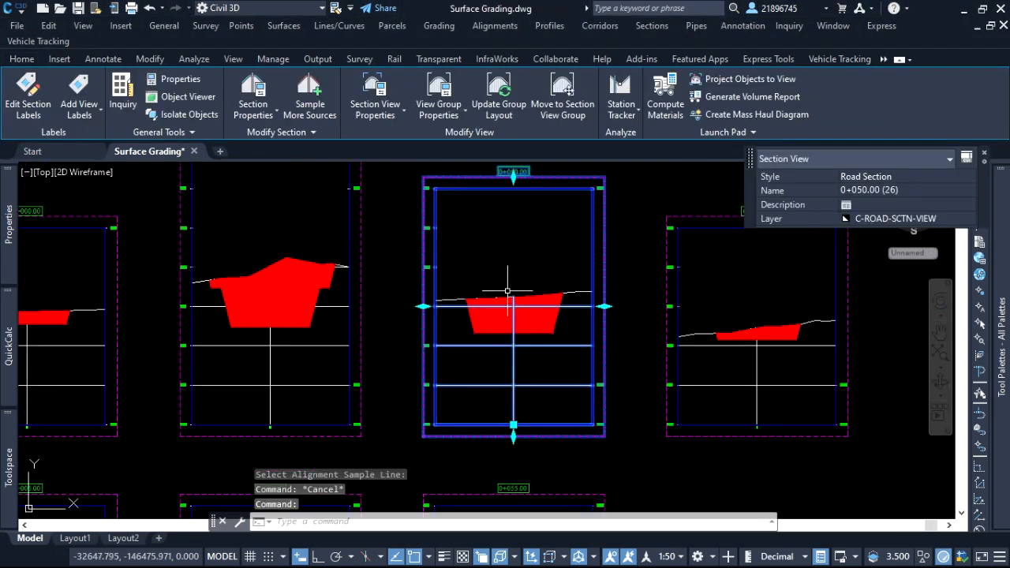
scroll(508, 291, "up", 3)
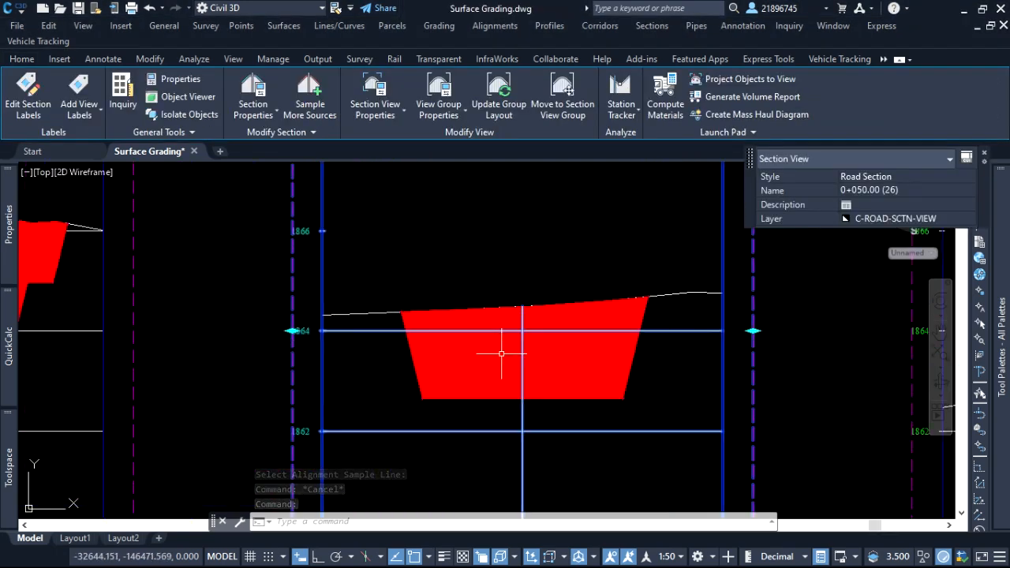
scroll(461, 356, "down", 1)
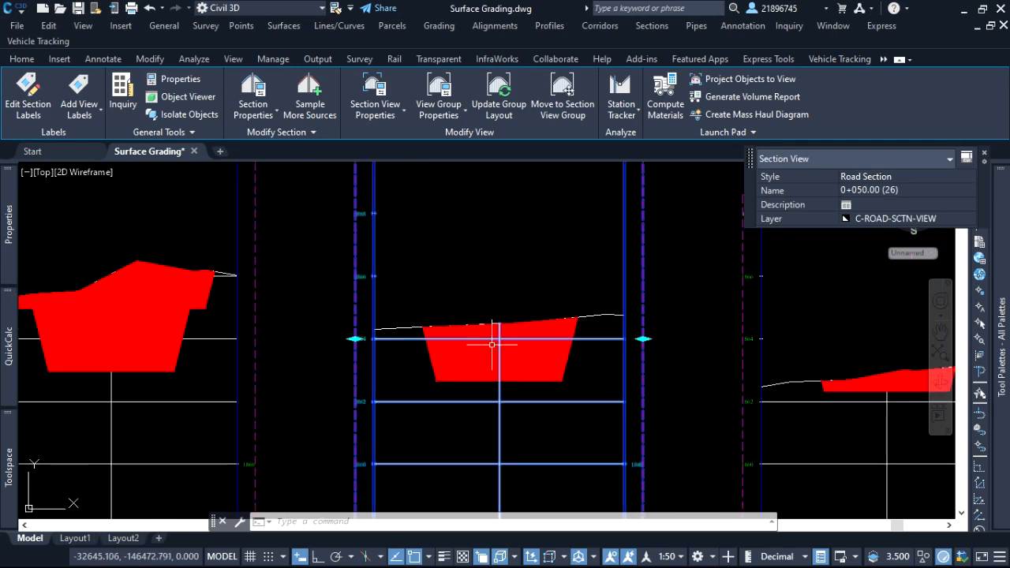
scroll(498, 341, "up", 1)
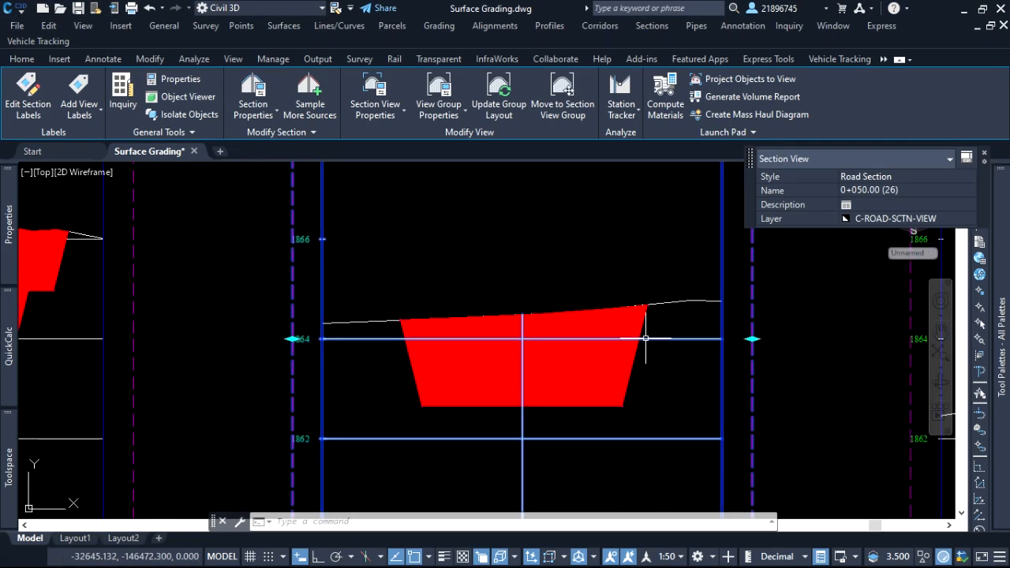
left_click(669, 107)
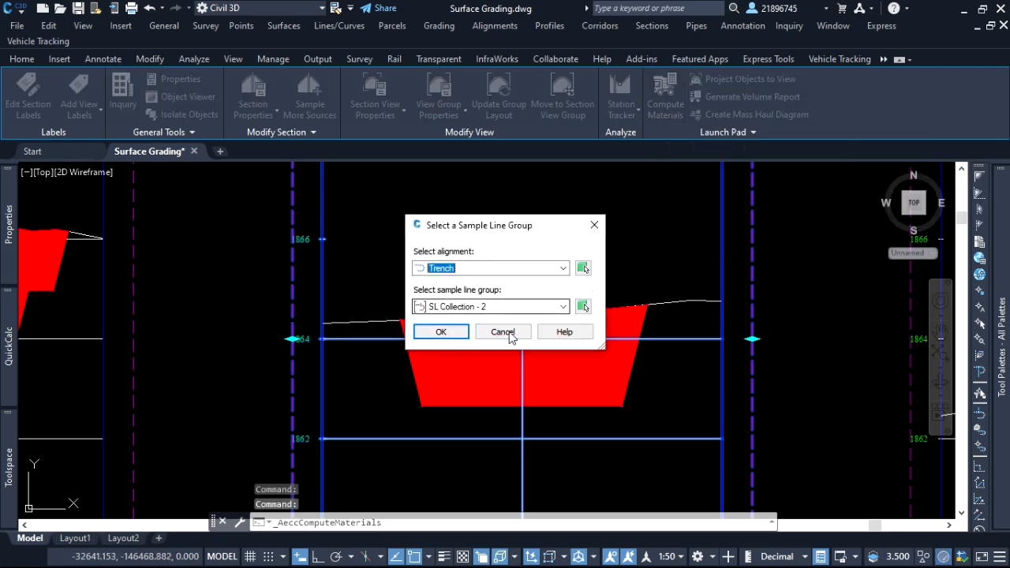
left_click(442, 332)
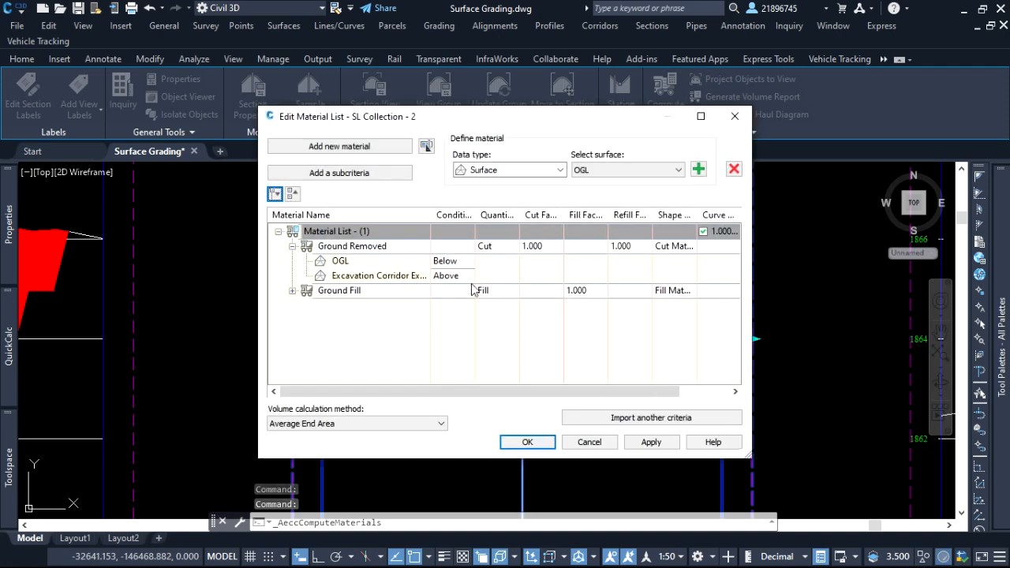
left_click_drag(450, 117, 331, 78)
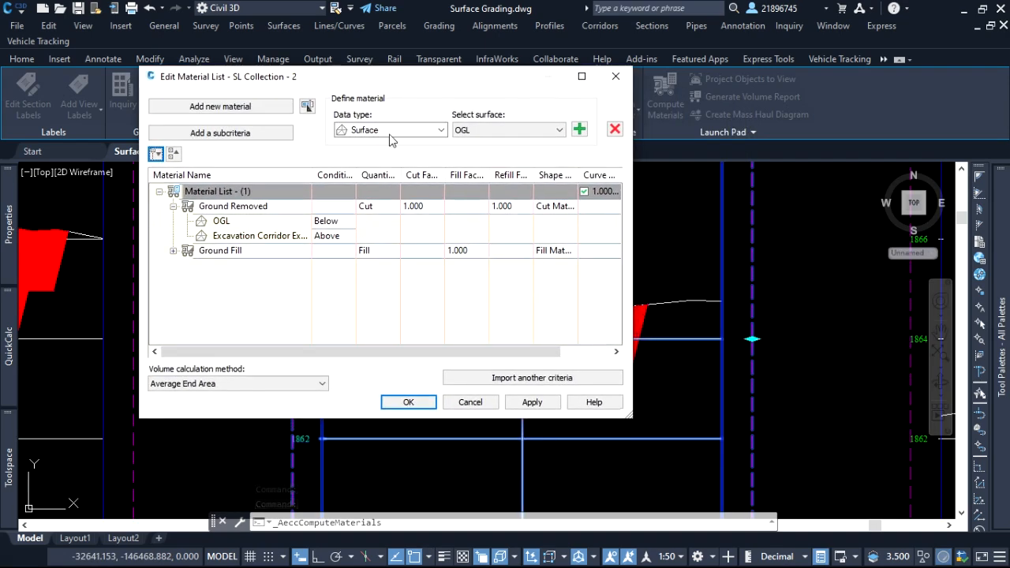
left_click_drag(628, 413, 704, 457)
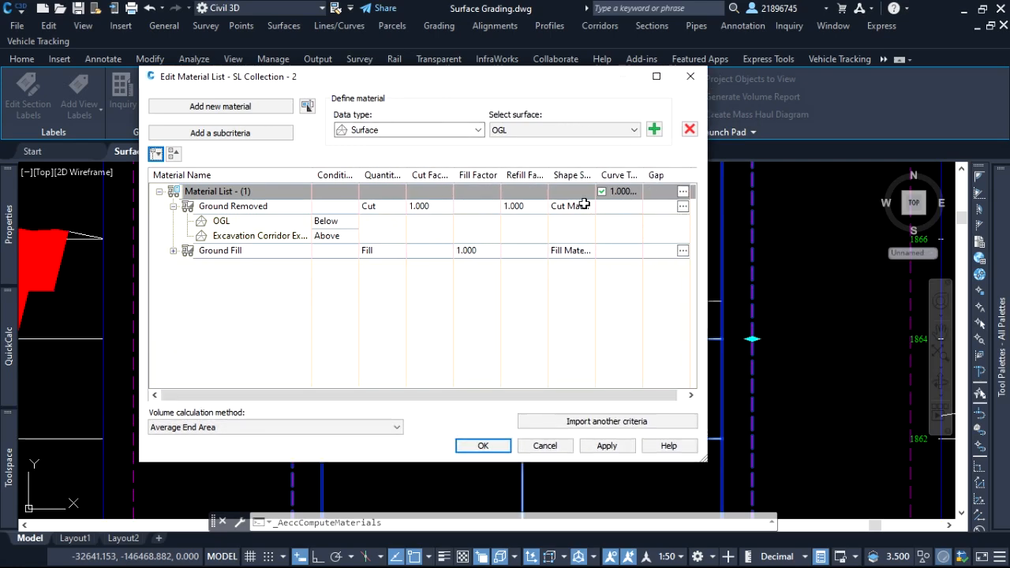
Edit Ground Removed's Cut Material shape style, setting the Shape Area Fill hatch scale to 0.150 for the Section view direction, and apply it.
left_click_drag(596, 171, 616, 172)
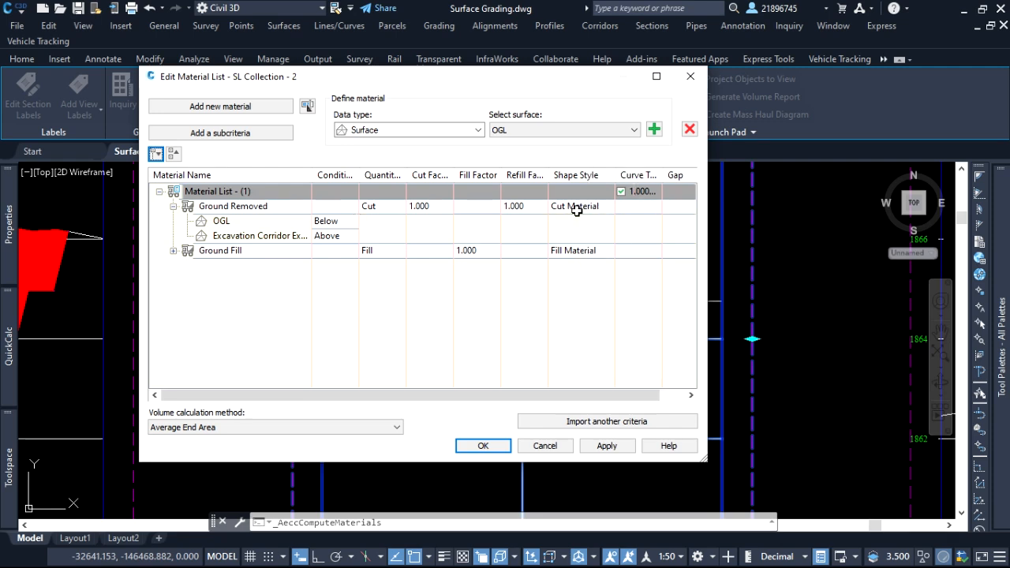
left_click_drag(591, 209, 595, 208)
left_click(595, 207)
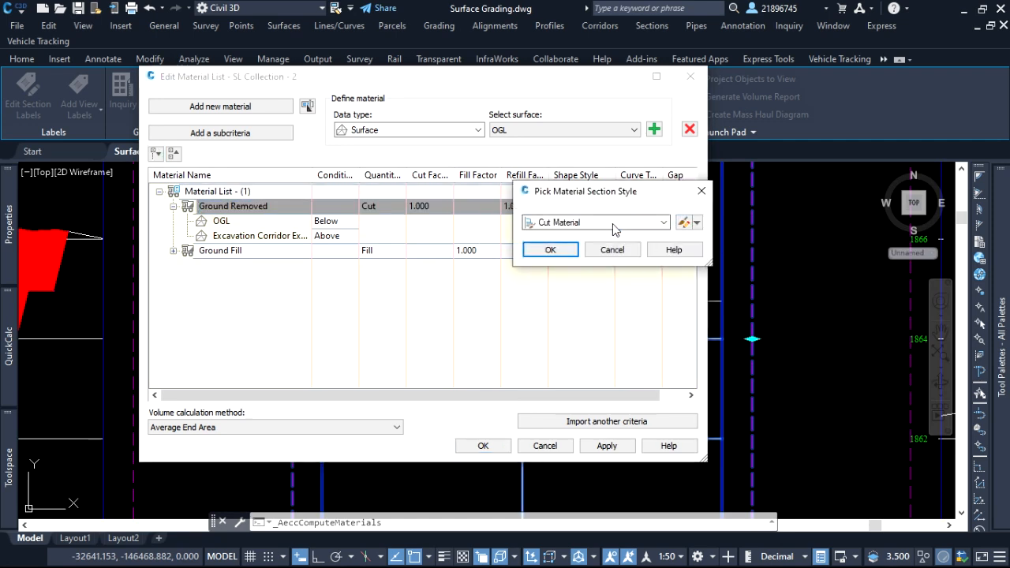
left_click(685, 224)
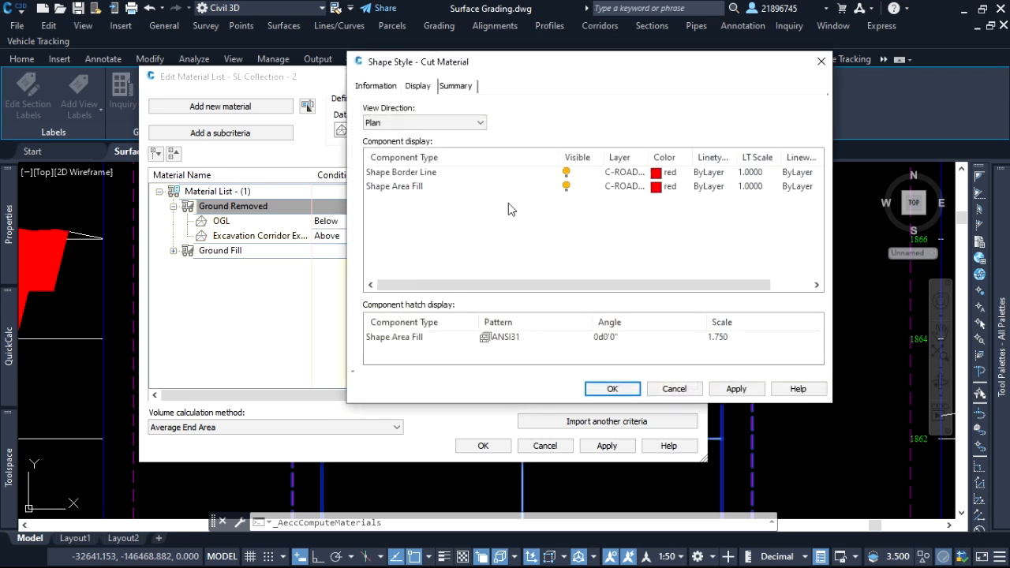
left_click(411, 123)
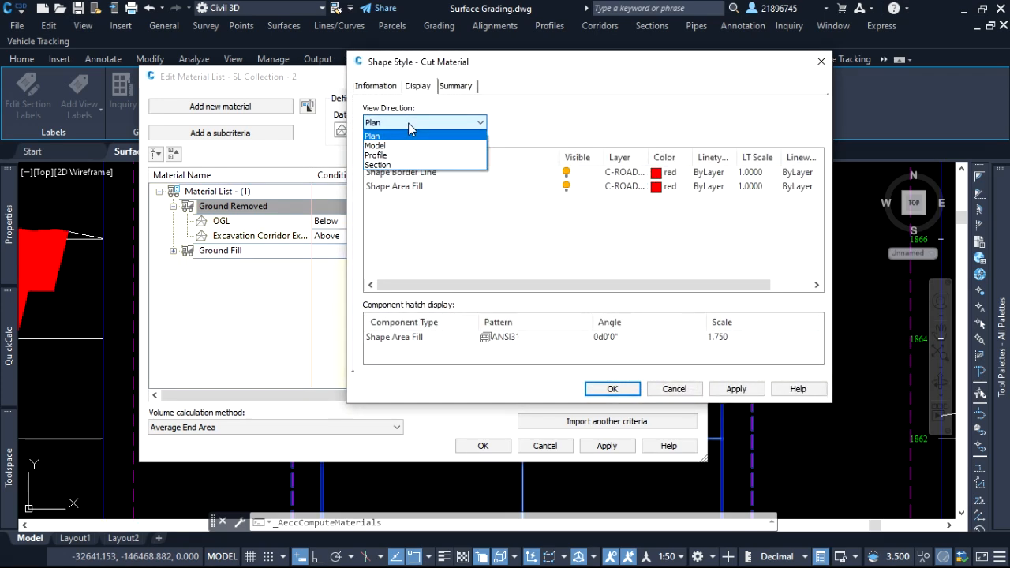
left_click(377, 165)
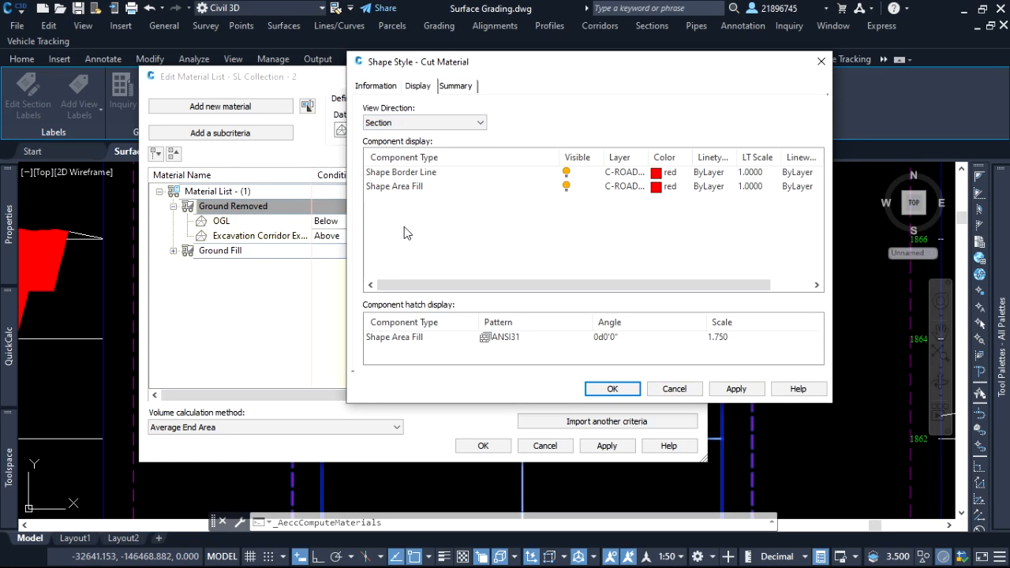
left_click(728, 337)
type("0.")
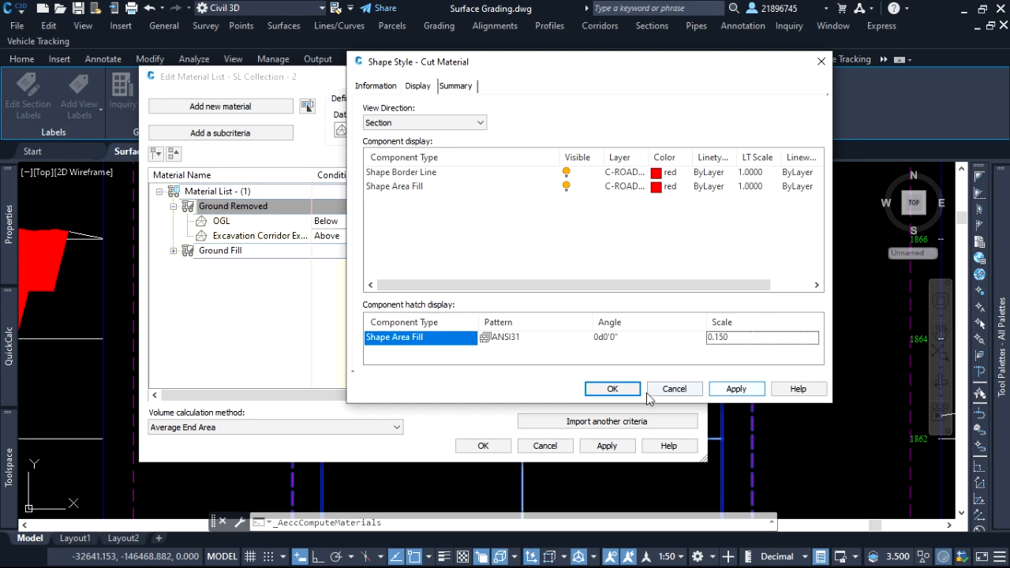
left_click(720, 389)
left_click(625, 390)
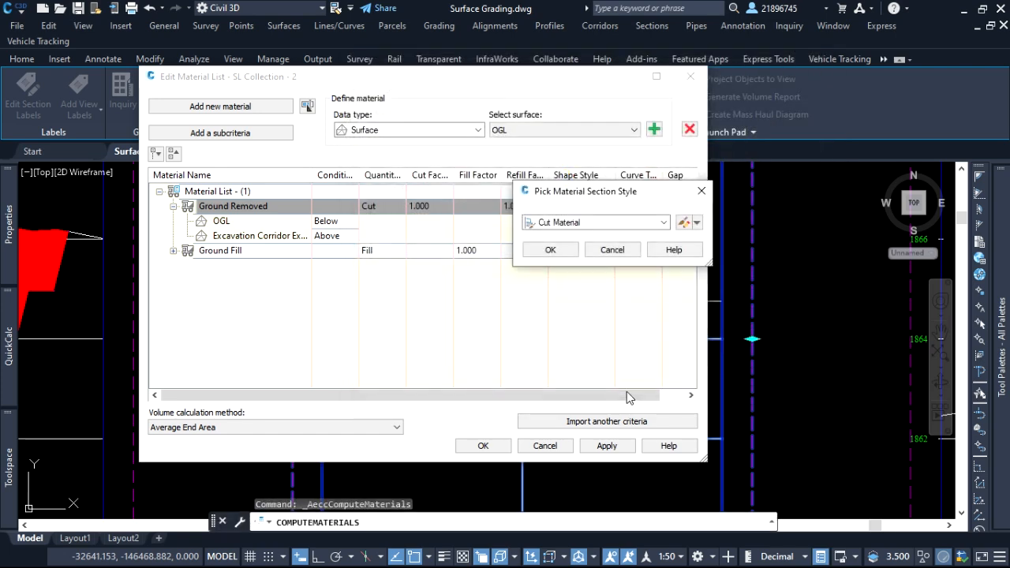
left_click(550, 251)
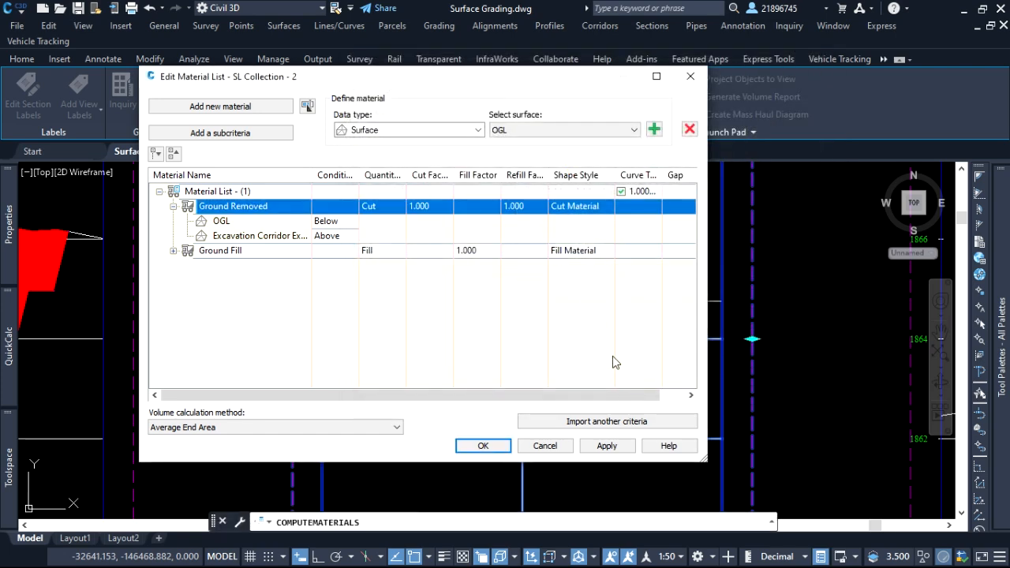
left_click(621, 443)
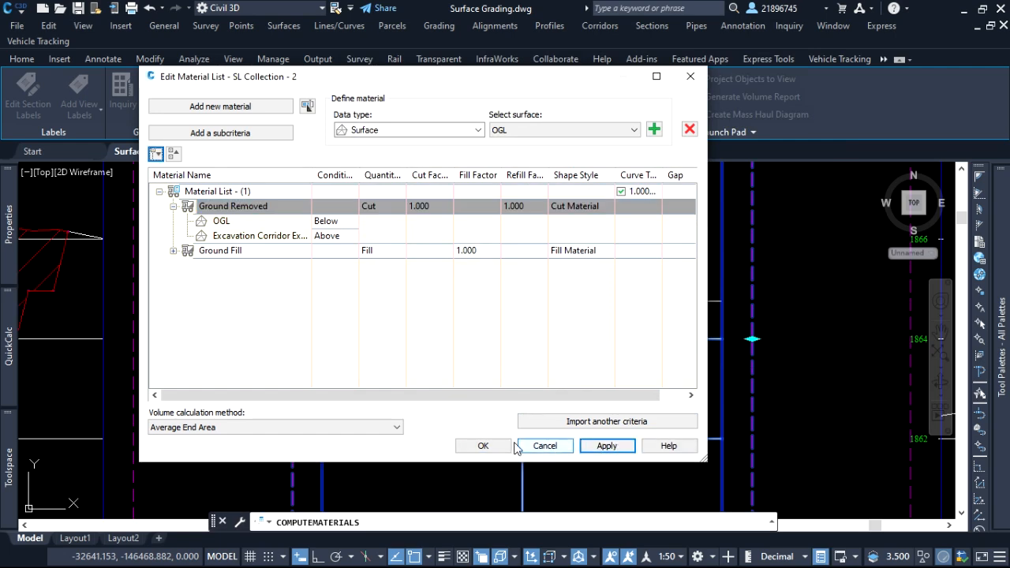
Reopen the Cut Material shape style and change the Shape Area Fill hatch pattern to ANSI37 for the Section view direction.
left_click_drag(464, 87, 825, 133)
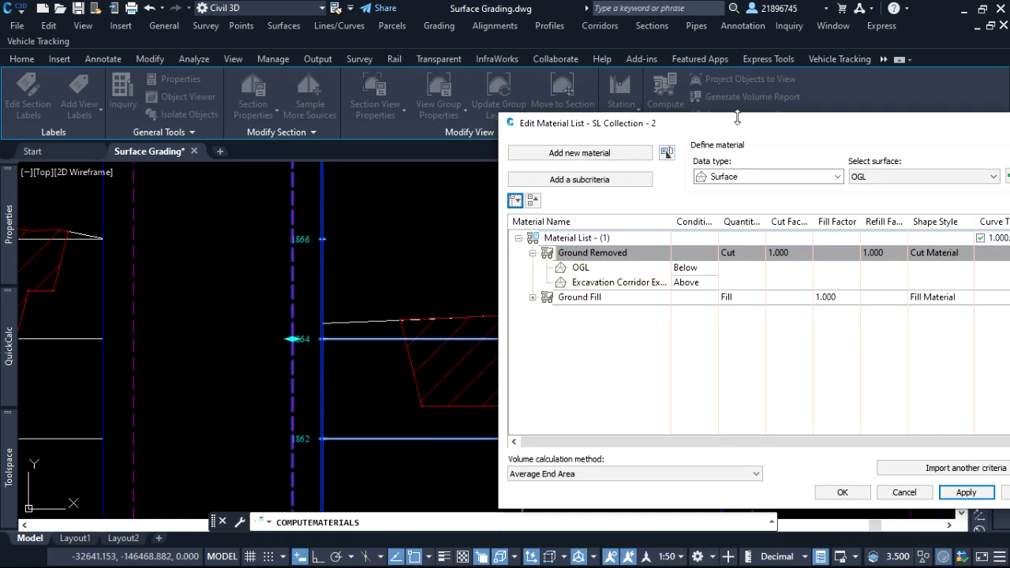
left_click_drag(752, 127, 481, 105)
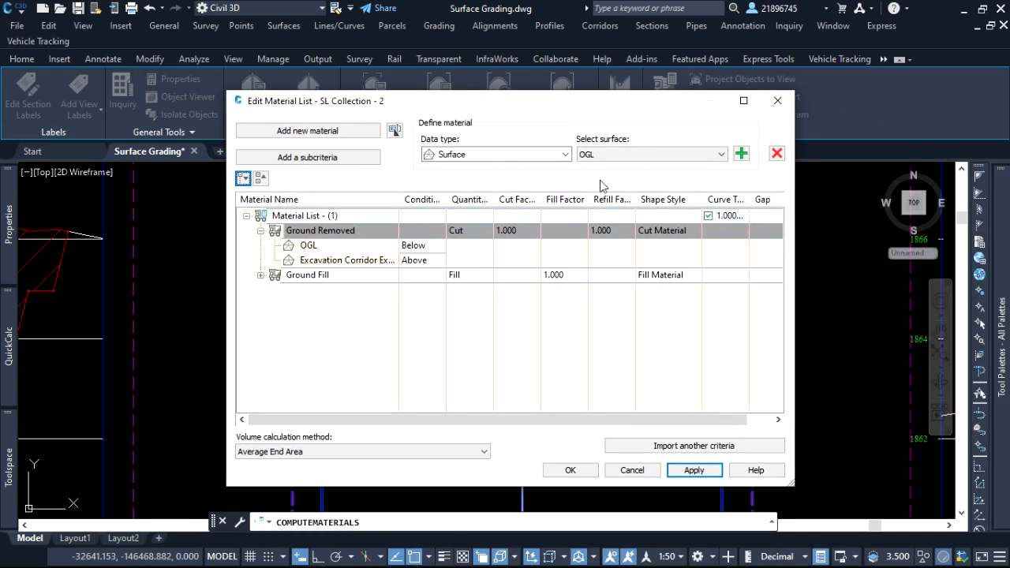
left_click(678, 234)
left_click(678, 233)
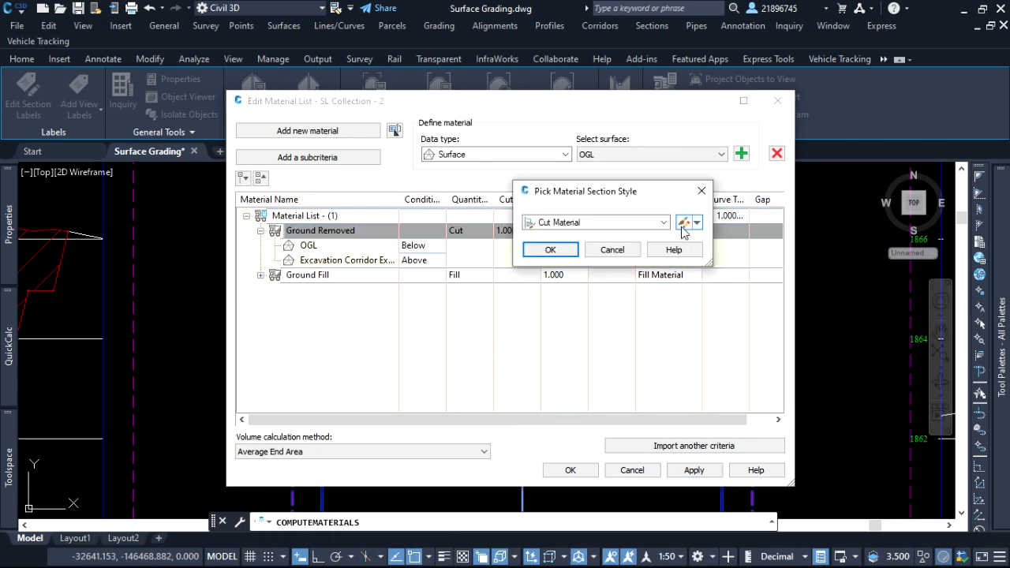
left_click(691, 223)
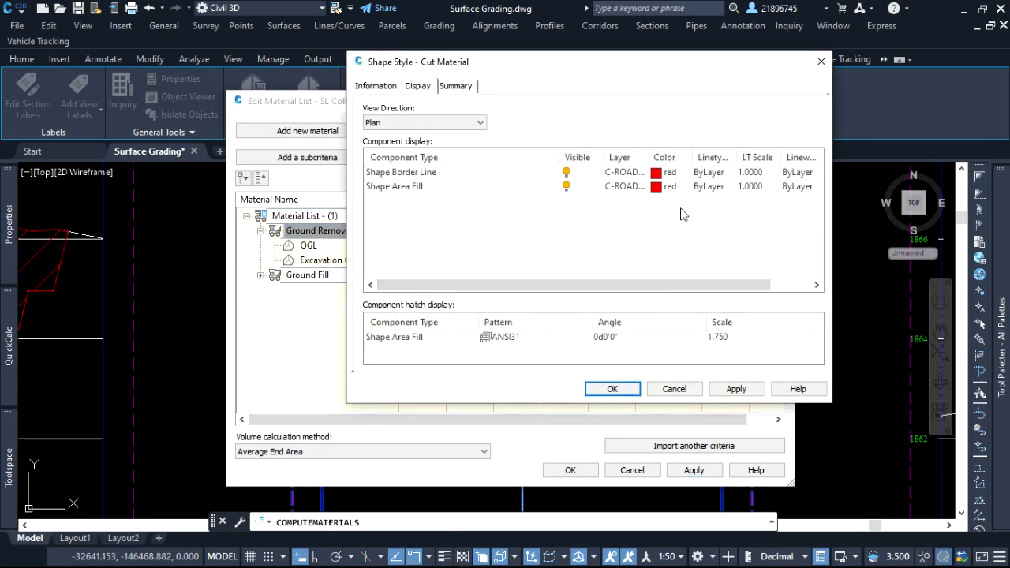
left_click(474, 124)
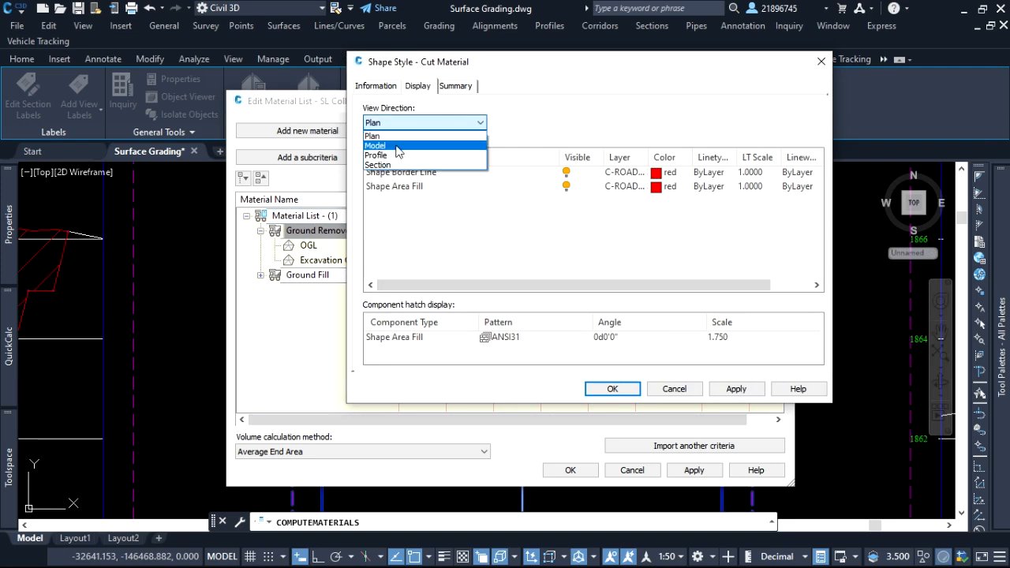
left_click(389, 165)
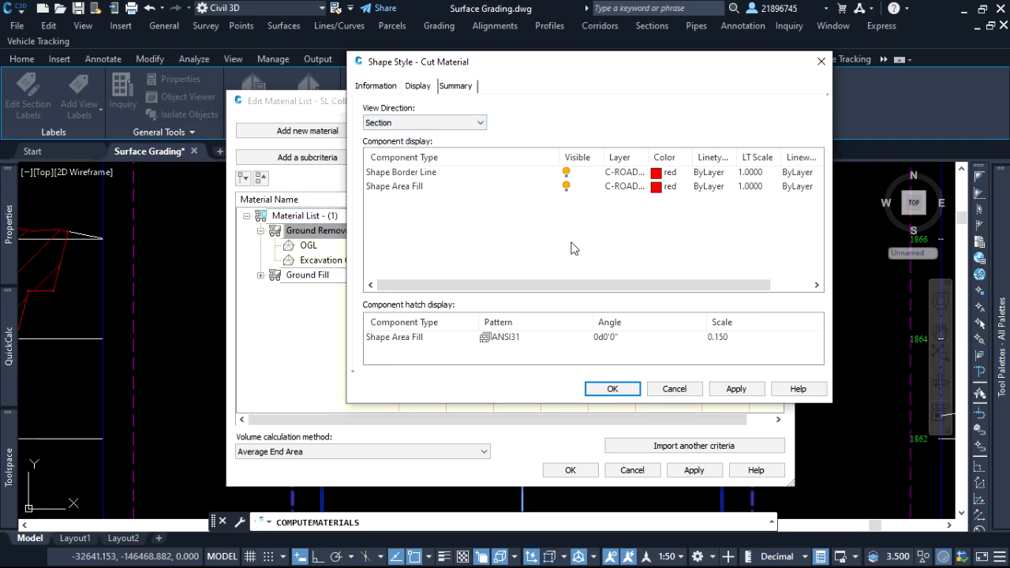
double_click(536, 337)
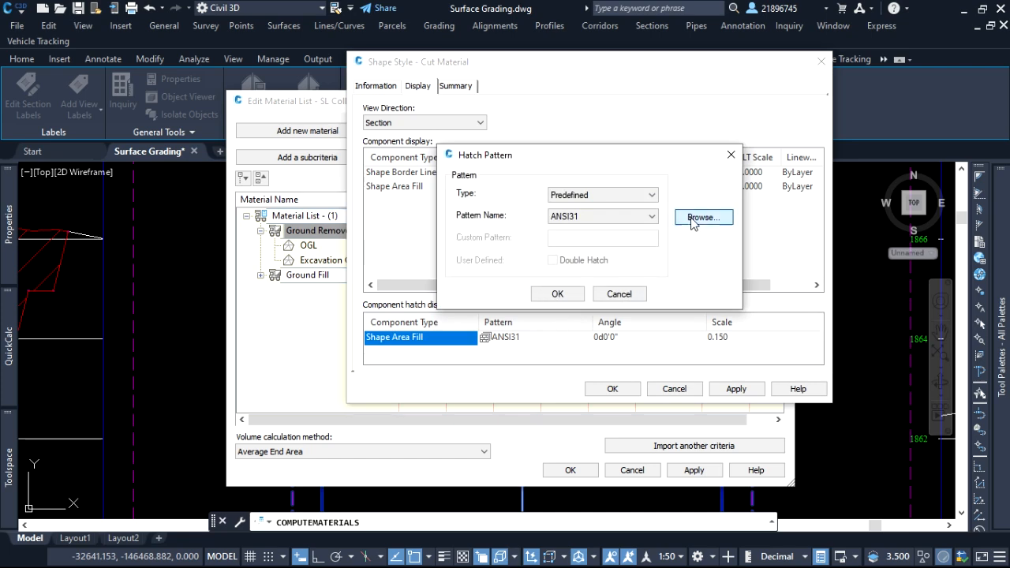
left_click(695, 220)
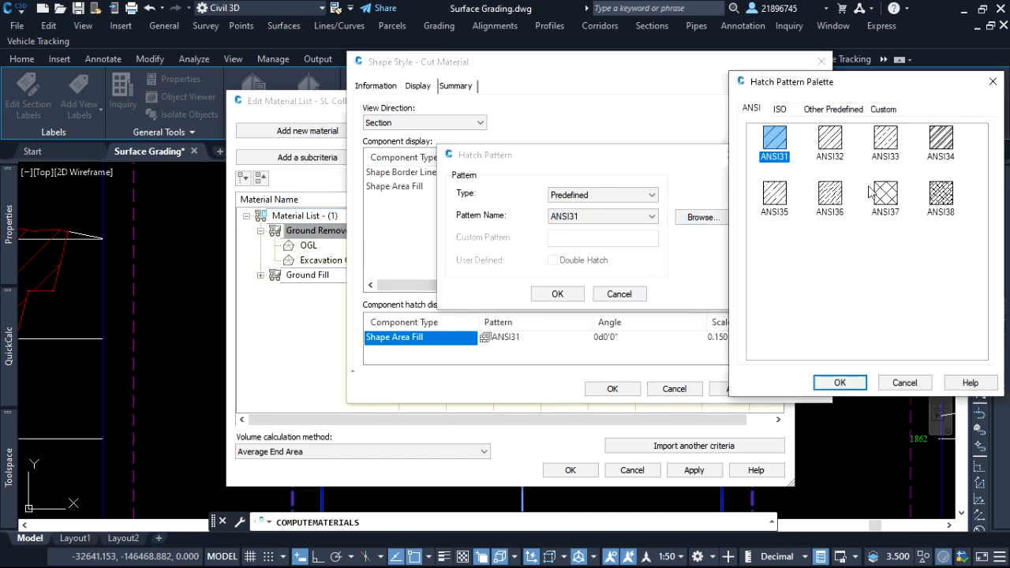
left_click(886, 197)
left_click(840, 383)
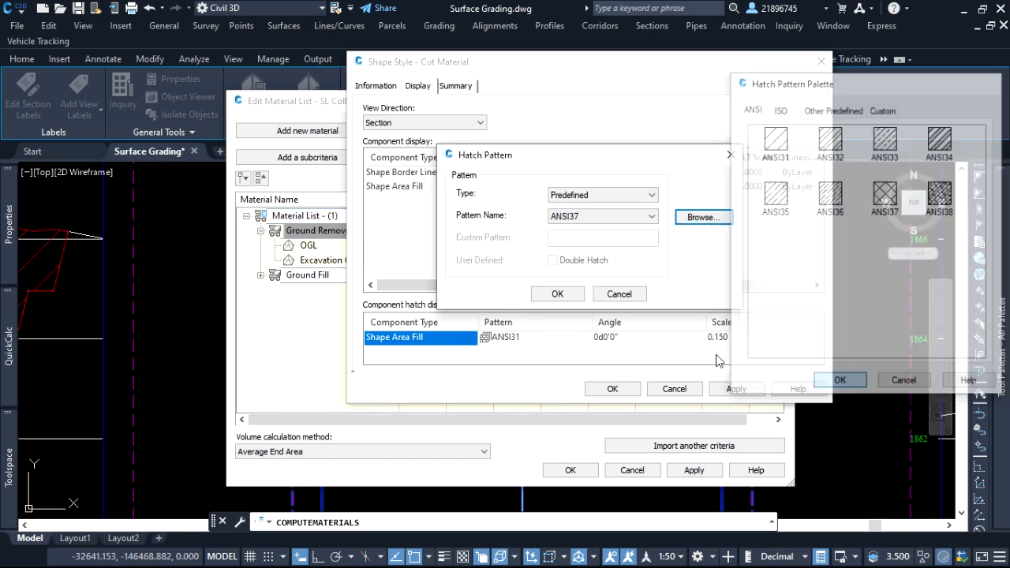
left_click(557, 293)
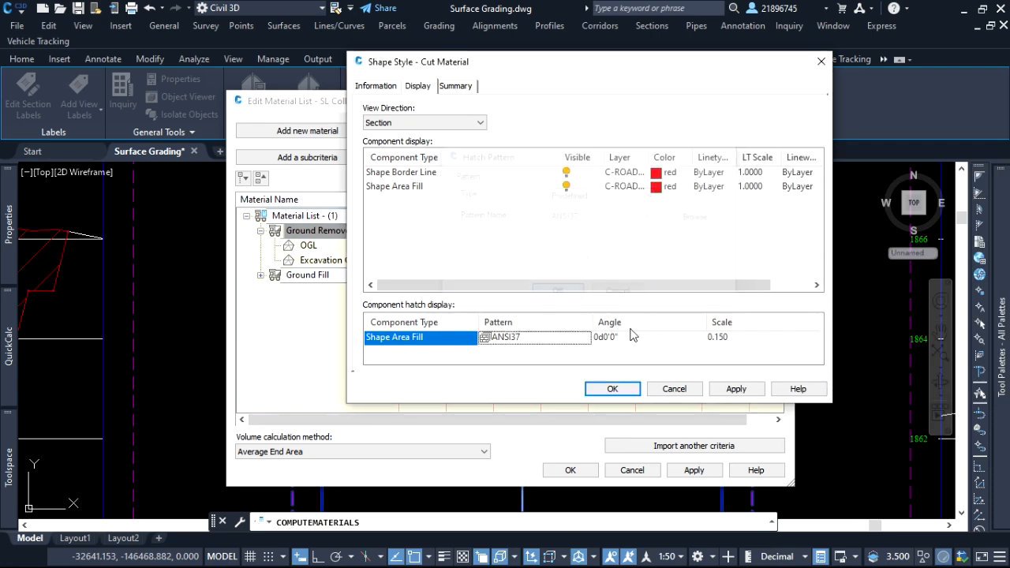
Apply the edited Cut Material style to Ground Removed and accept the material list so the section views update.
left_click(733, 391)
left_click(613, 389)
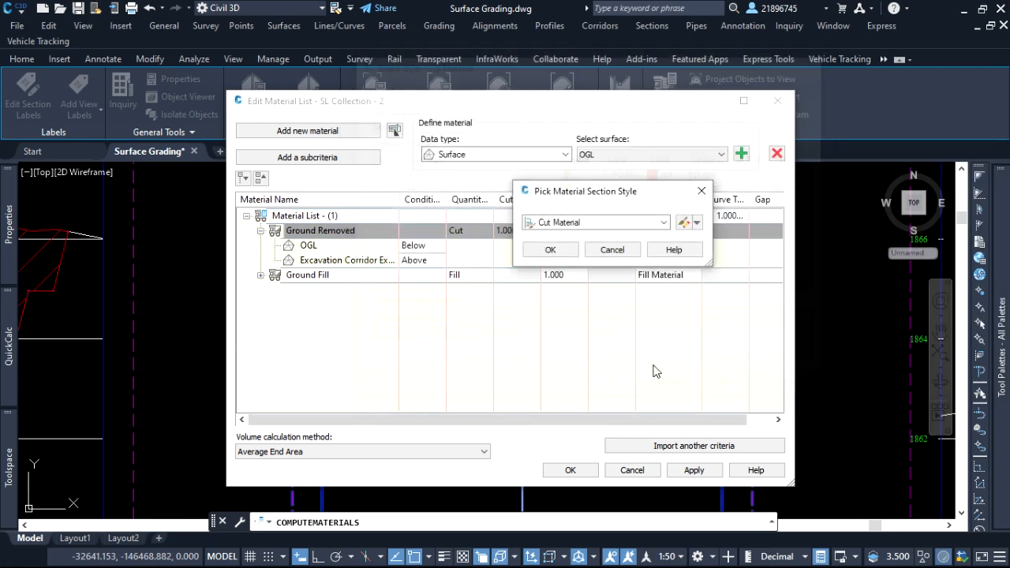
left_click(550, 249)
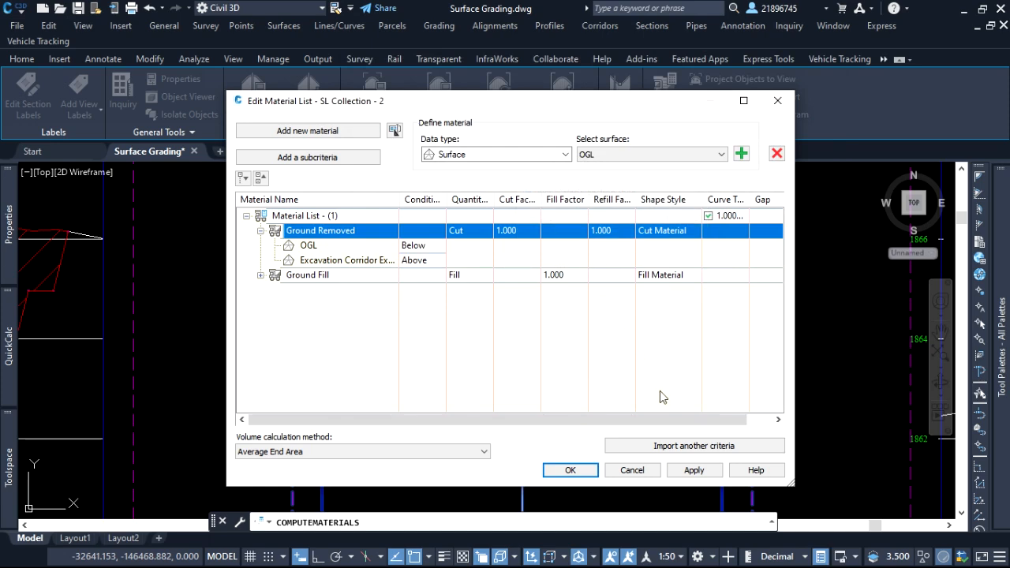
left_click(694, 470)
left_click(570, 470)
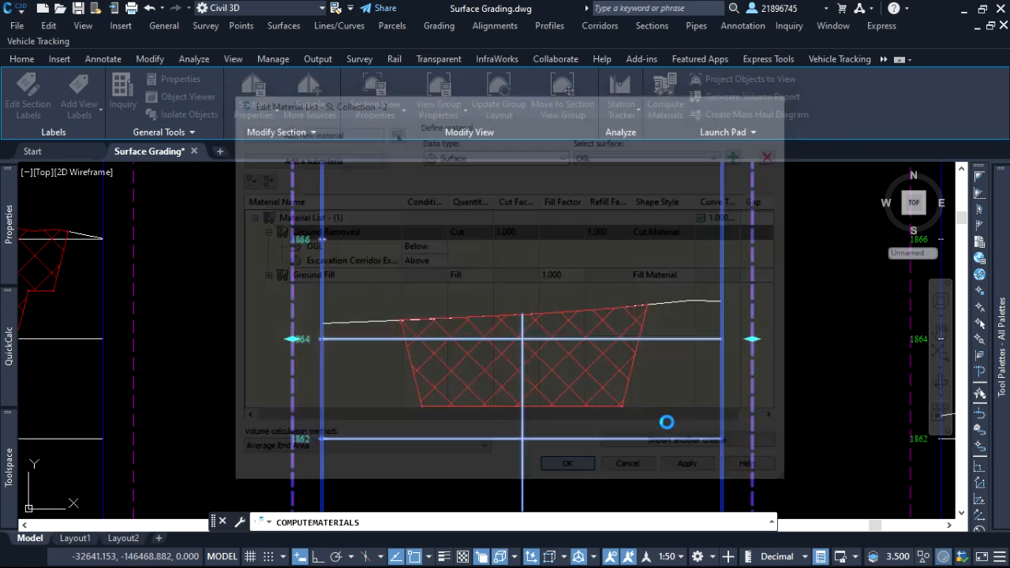
scroll(480, 282, "down", 5)
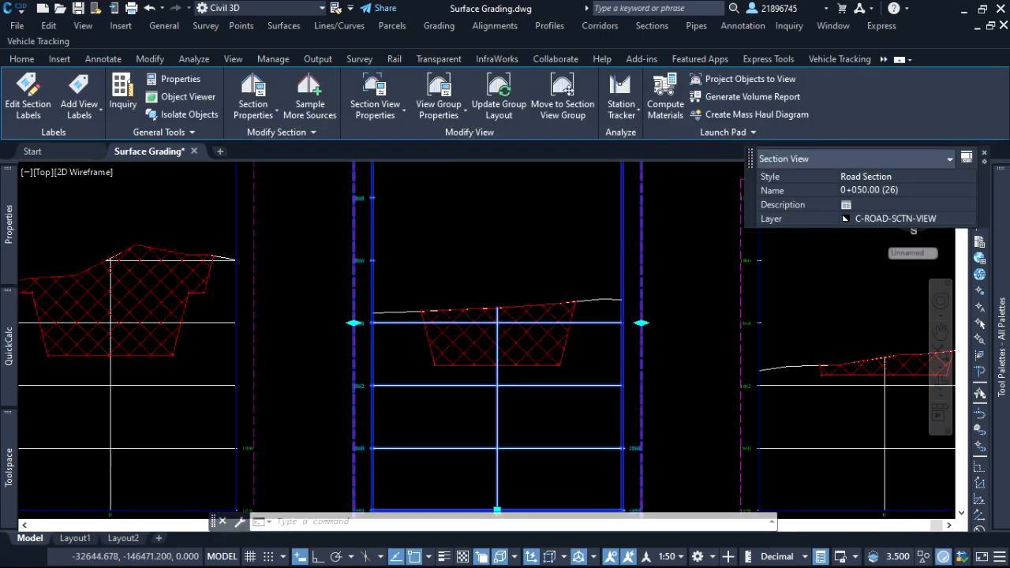
Reopen the material list of SL Collection - 2 on the Trench alignment and rename the Ground Removed material as Cut Material.
scroll(505, 309, "up", 4)
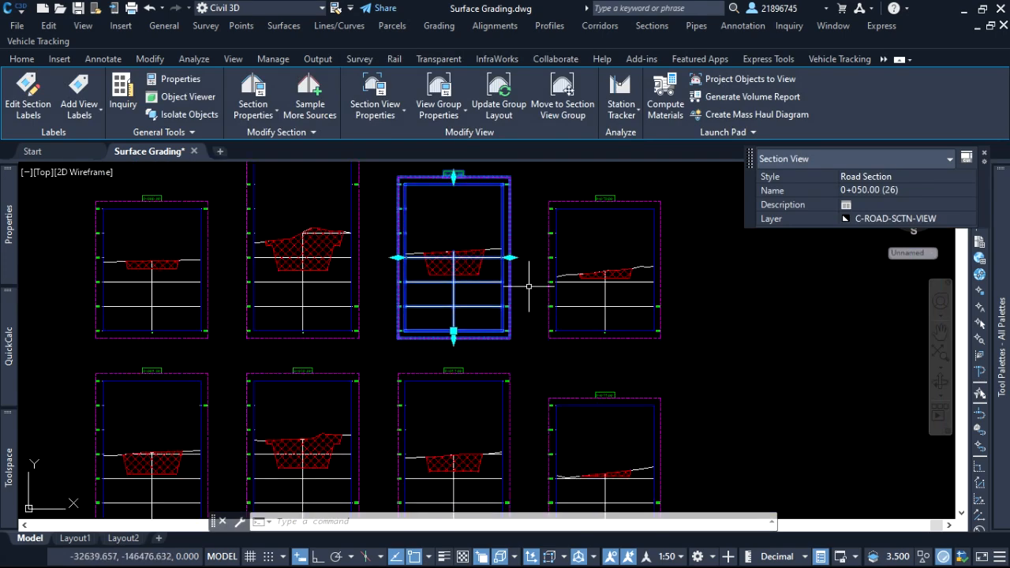
scroll(405, 259, "up", 2)
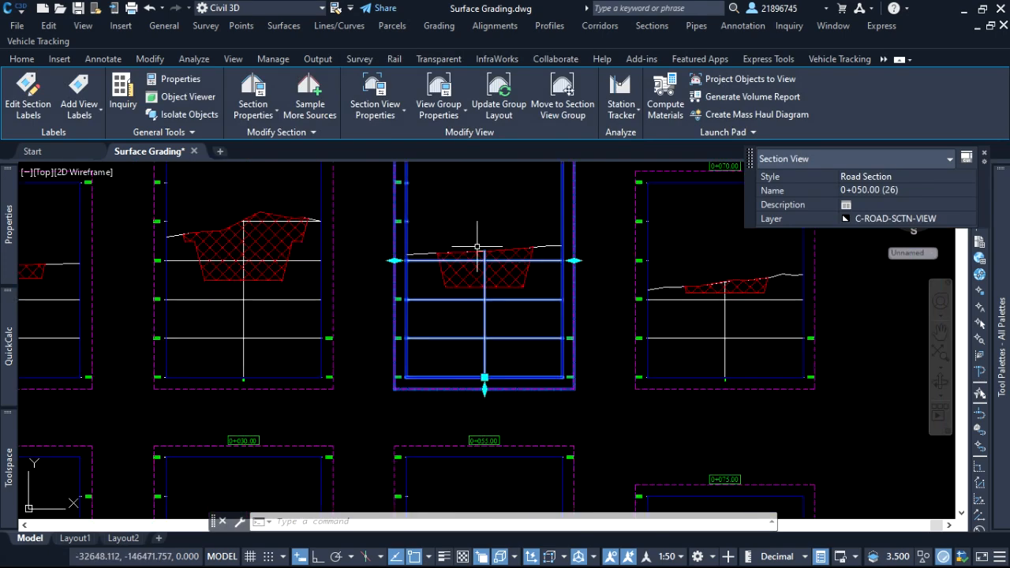
mouse_move(531, 259)
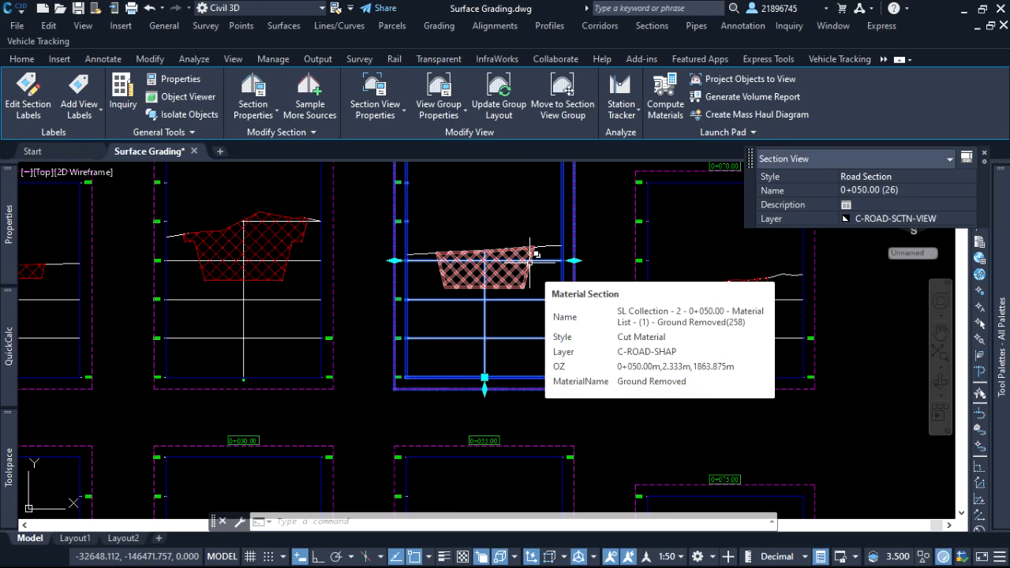
left_click(672, 110)
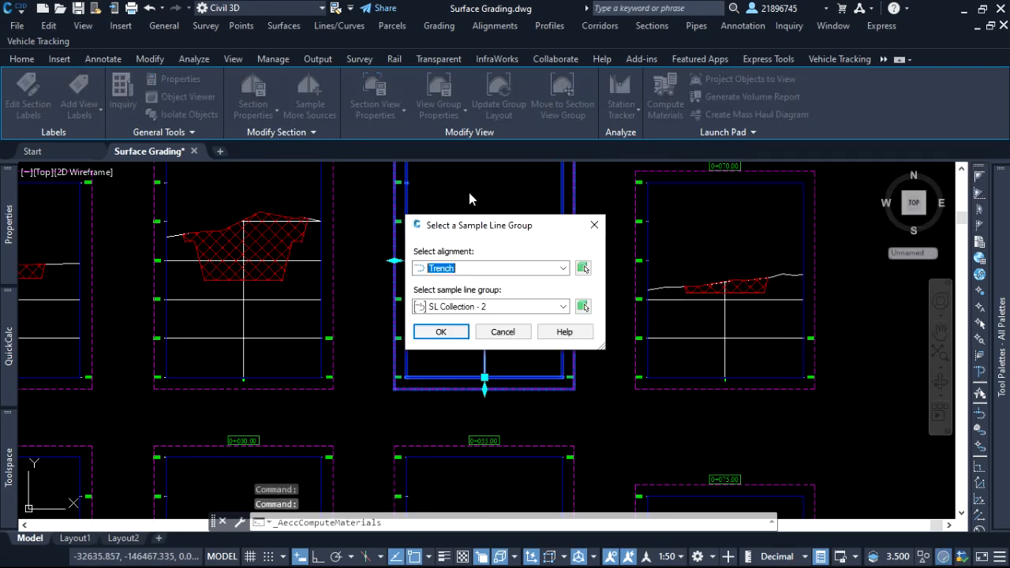
left_click(452, 333)
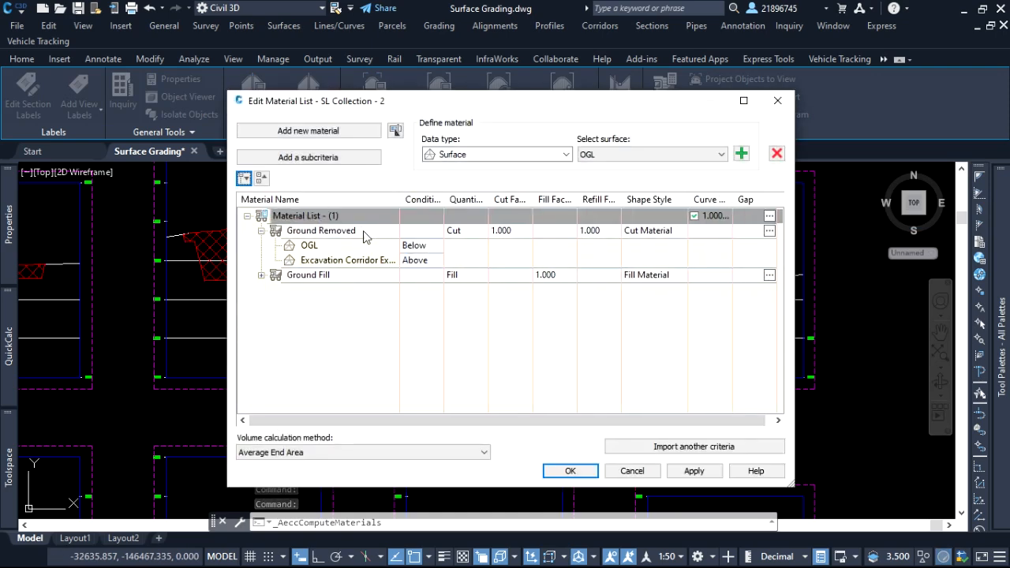
left_click(365, 232)
left_click(364, 231)
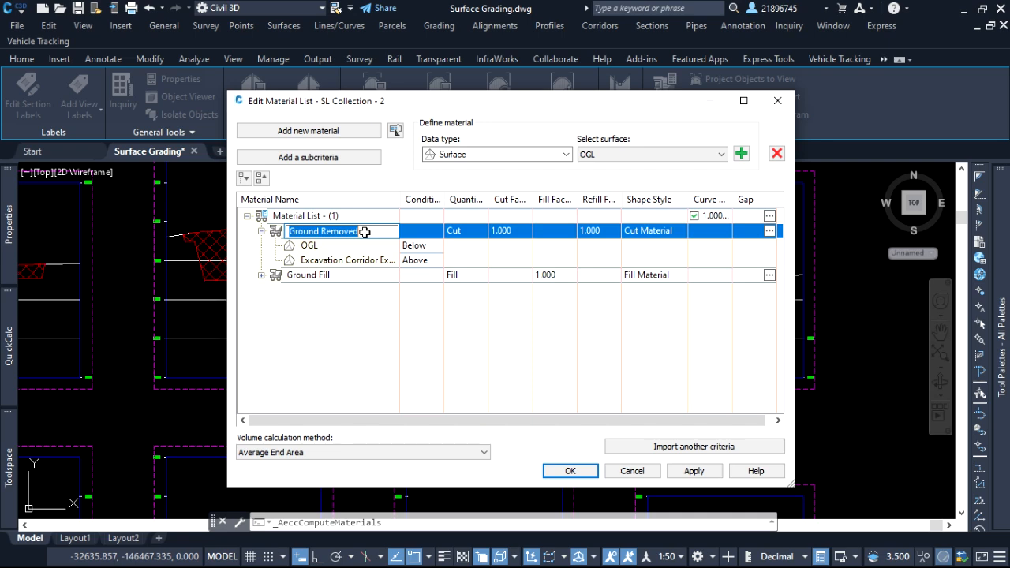
type("Cut Material")
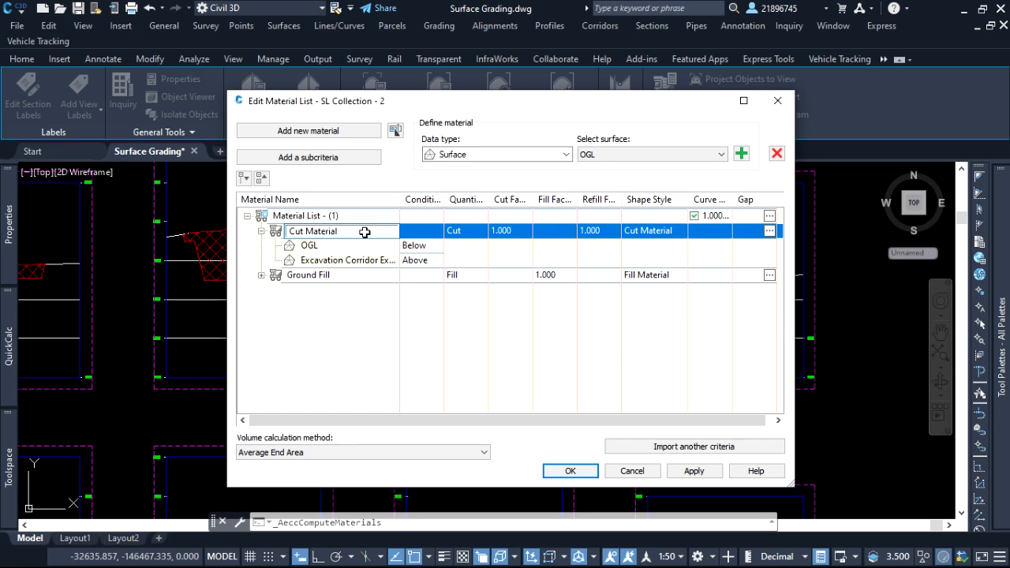
Rename the Ground Fill material as Fill Material, expand its surface conditions, and apply and accept the material list.
left_click(343, 276)
left_click(343, 275)
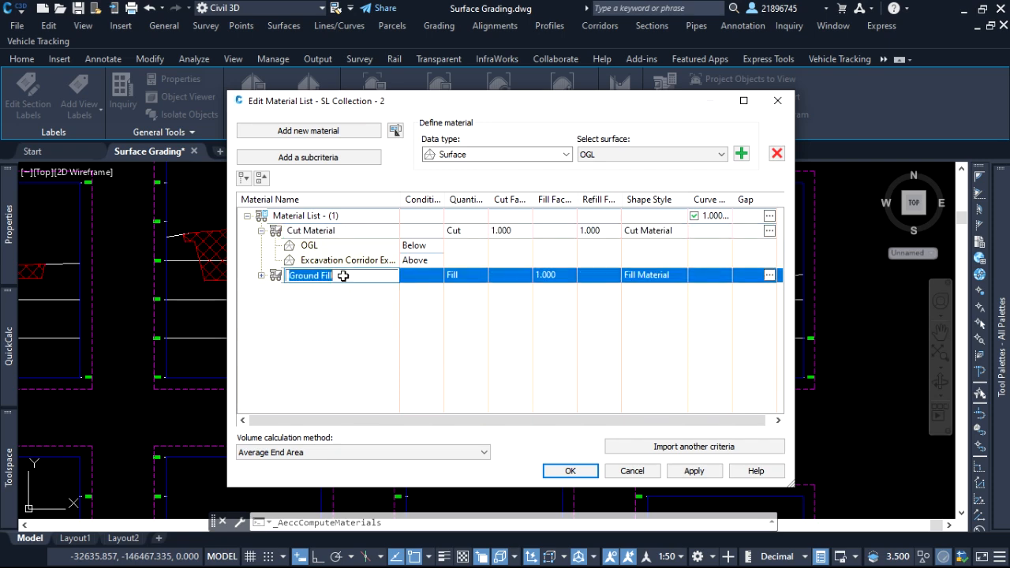
type("Fill Material")
left_click(262, 276)
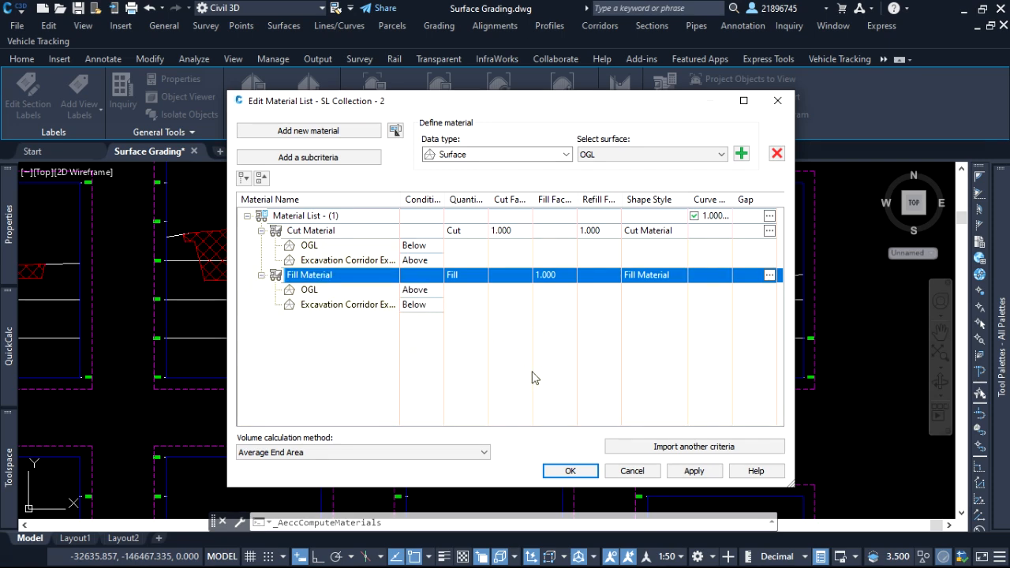
left_click(710, 473)
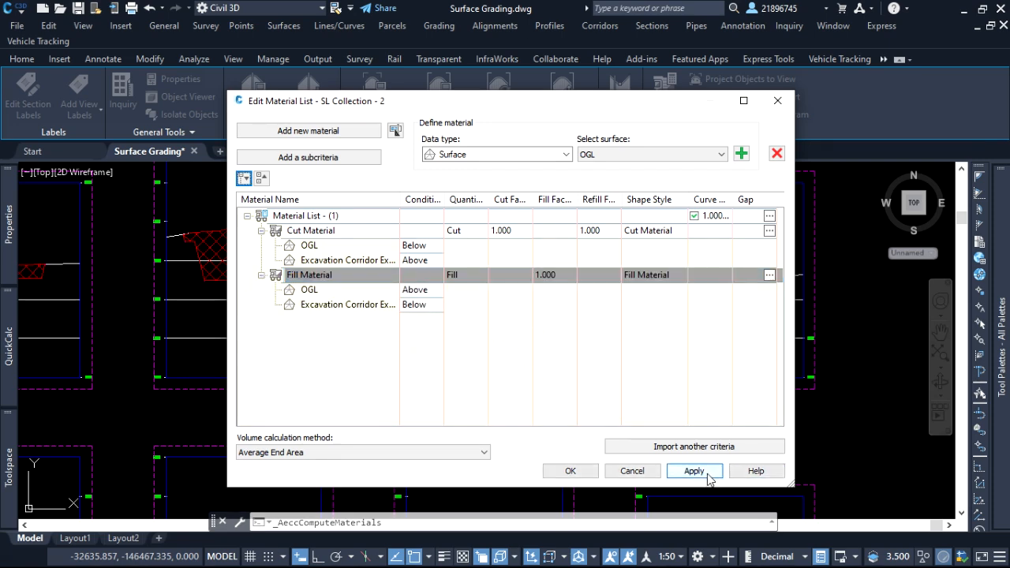
left_click(588, 472)
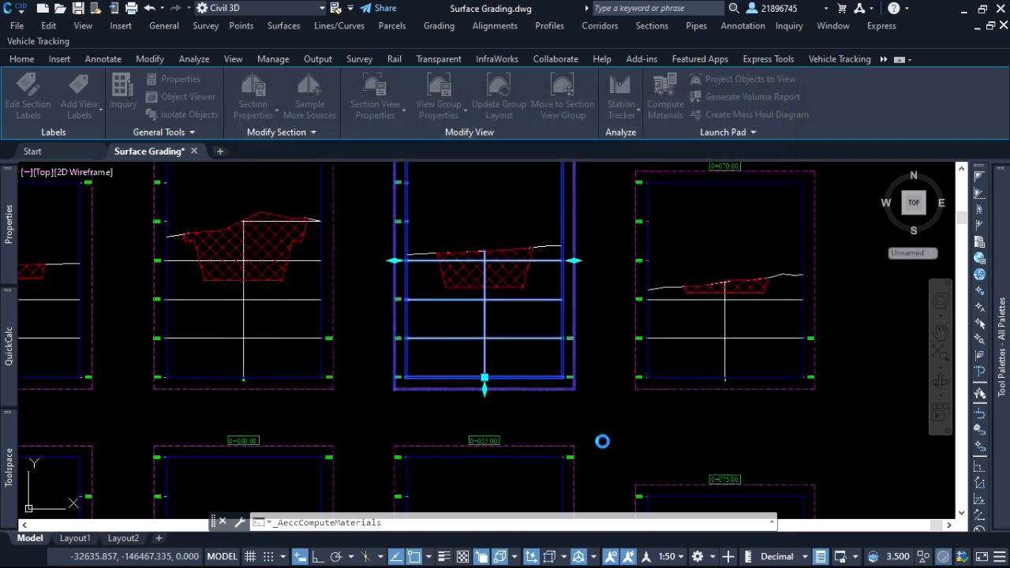
scroll(552, 378, "down", 8)
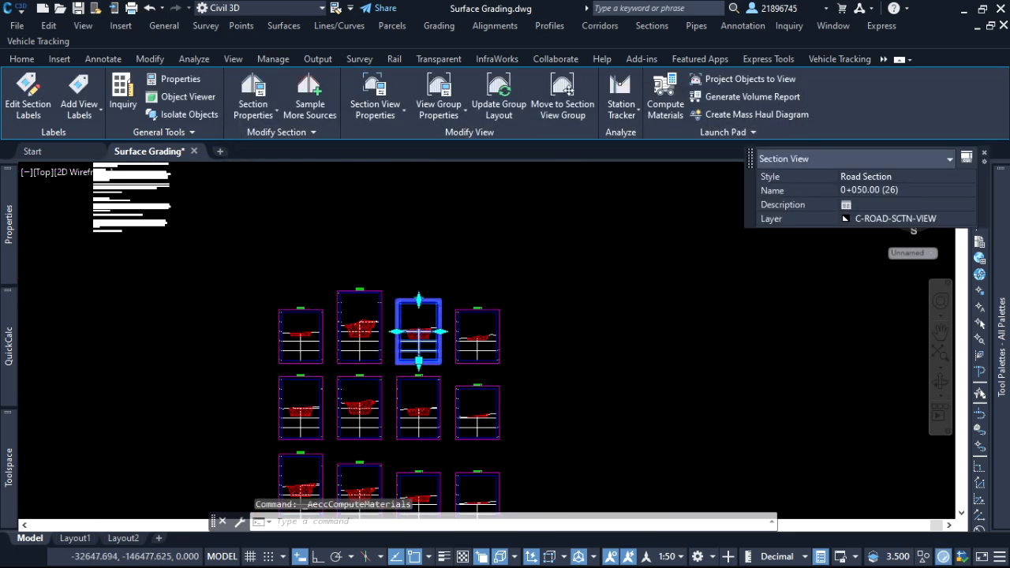
key("Escape")
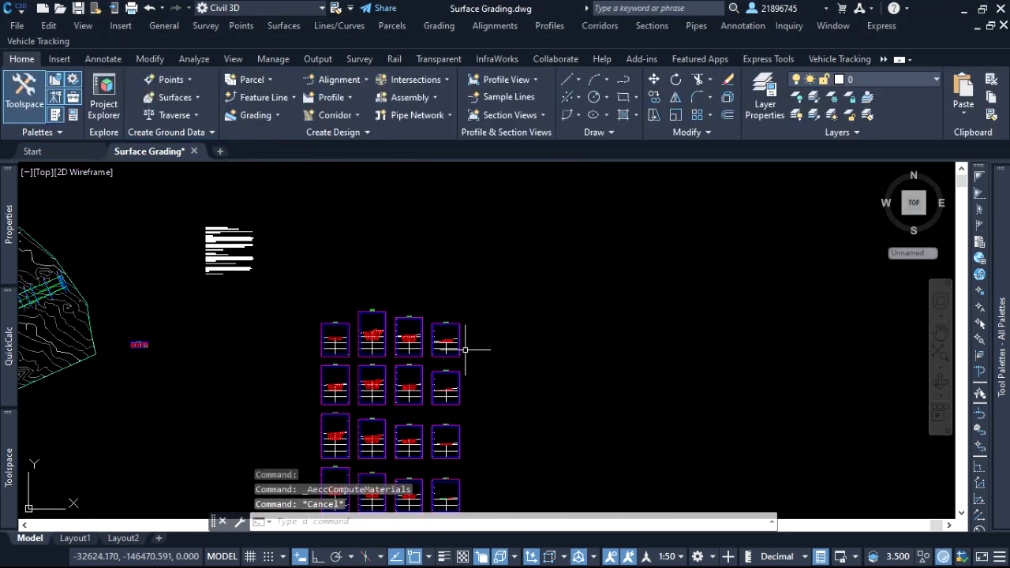
Examine the cut and fill hatching in the section views across the whole sheet, including the 0+070.00 view.
scroll(420, 363, "up", 4)
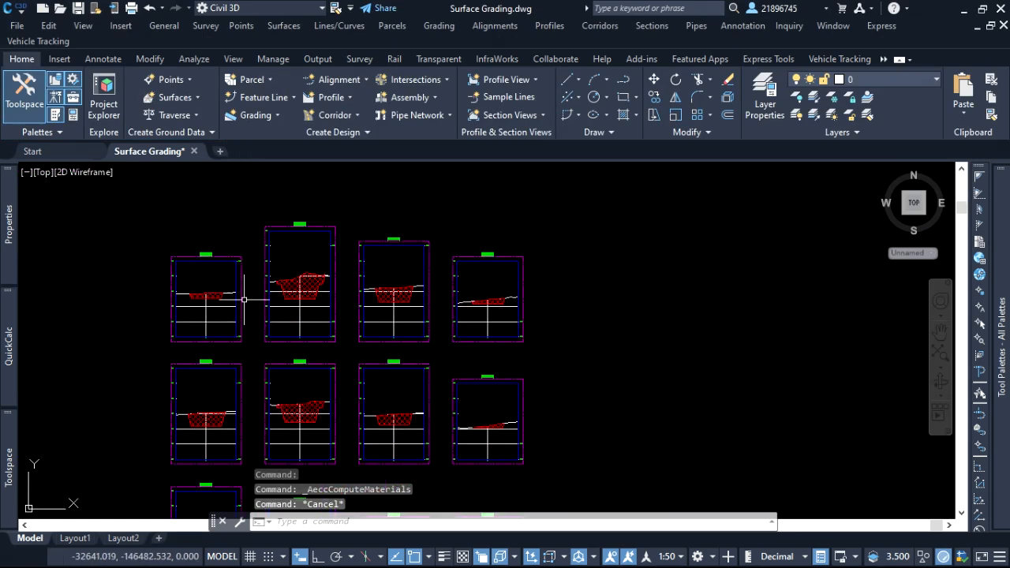
scroll(266, 295, "up", 3)
scroll(324, 276, "down", 5)
scroll(324, 277, "up", 6)
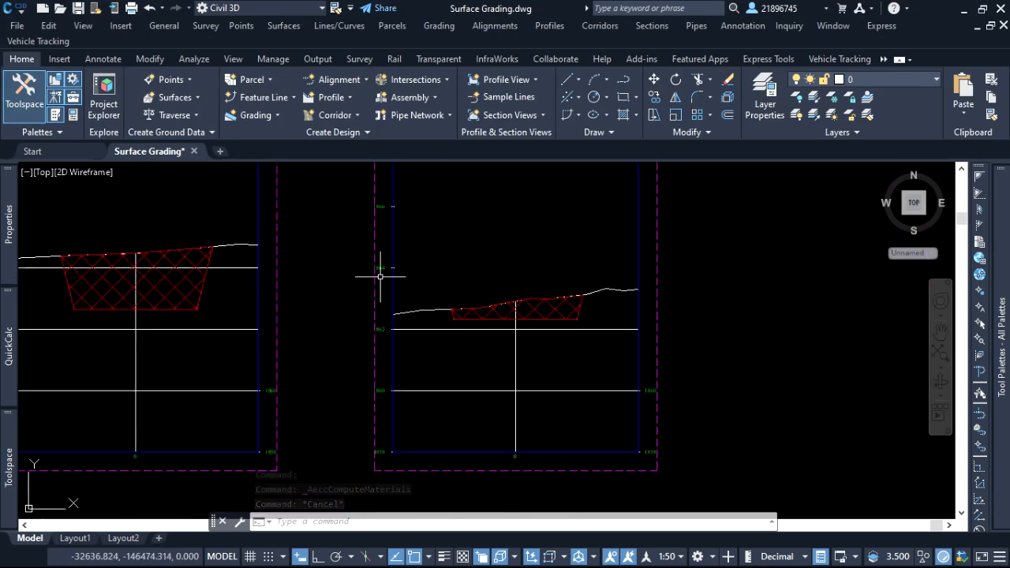
scroll(395, 268, "down", 3)
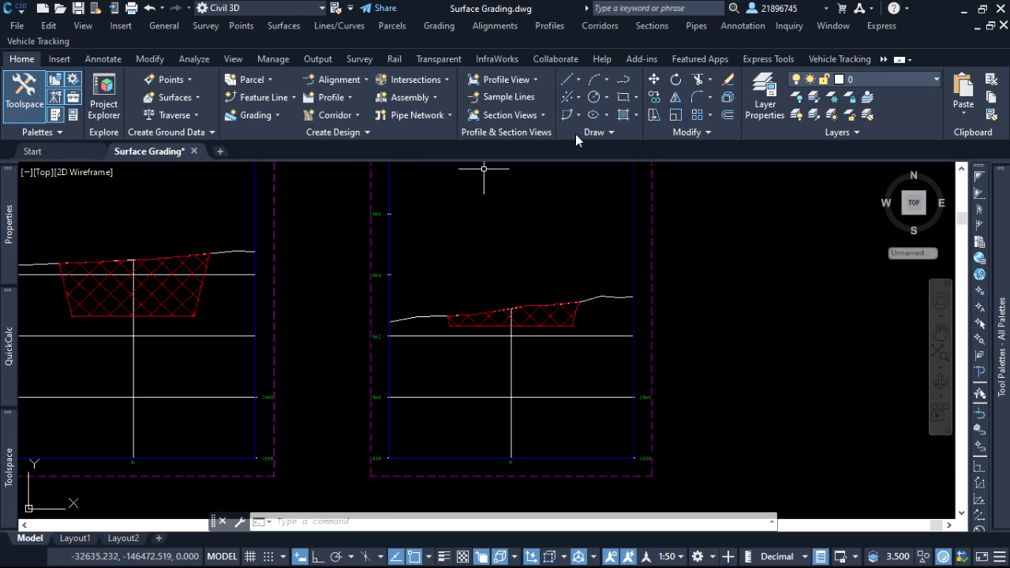
scroll(465, 298, "down", 3)
scroll(492, 262, "up", 4)
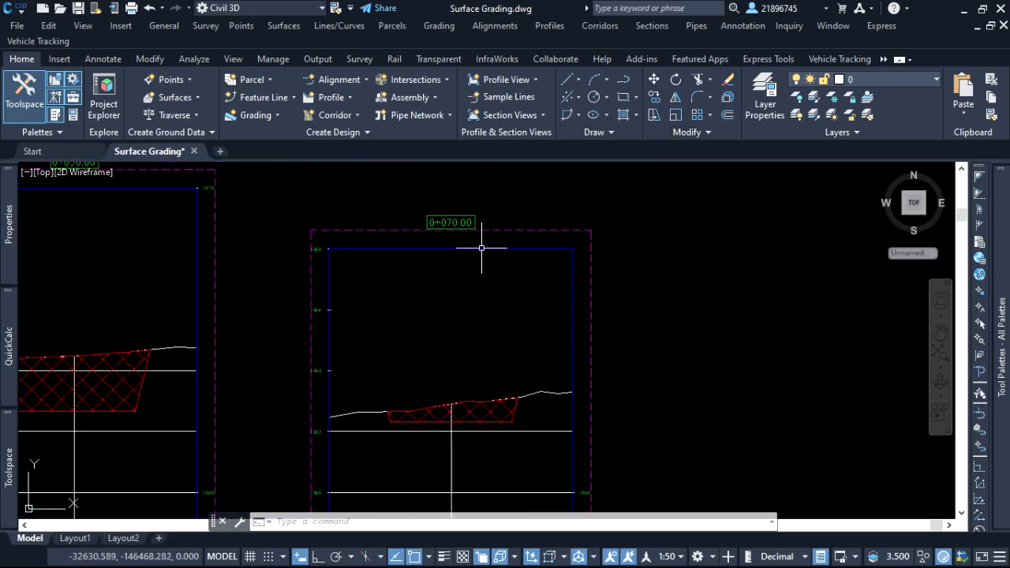
scroll(523, 266, "down", 2)
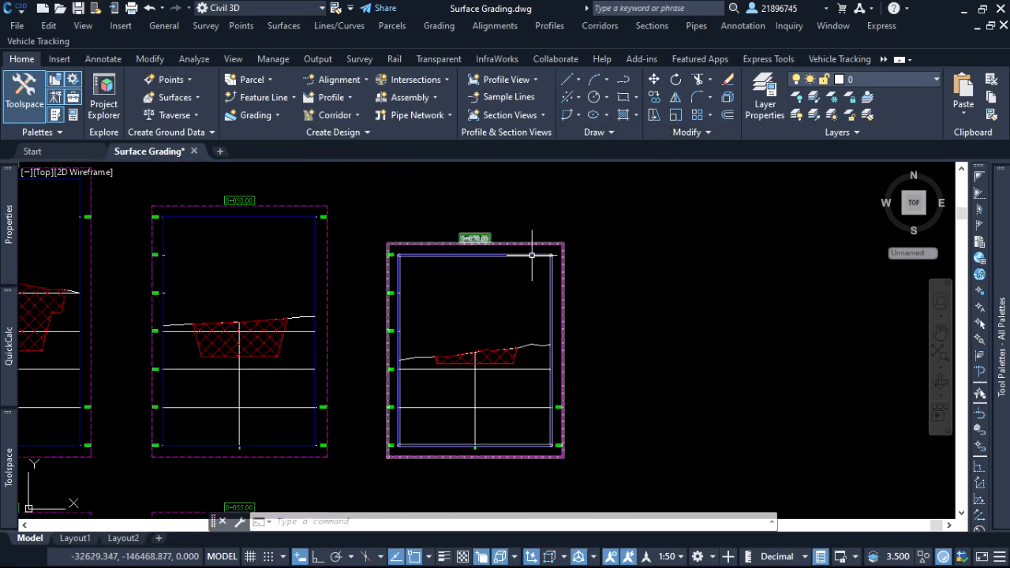
left_click(591, 229)
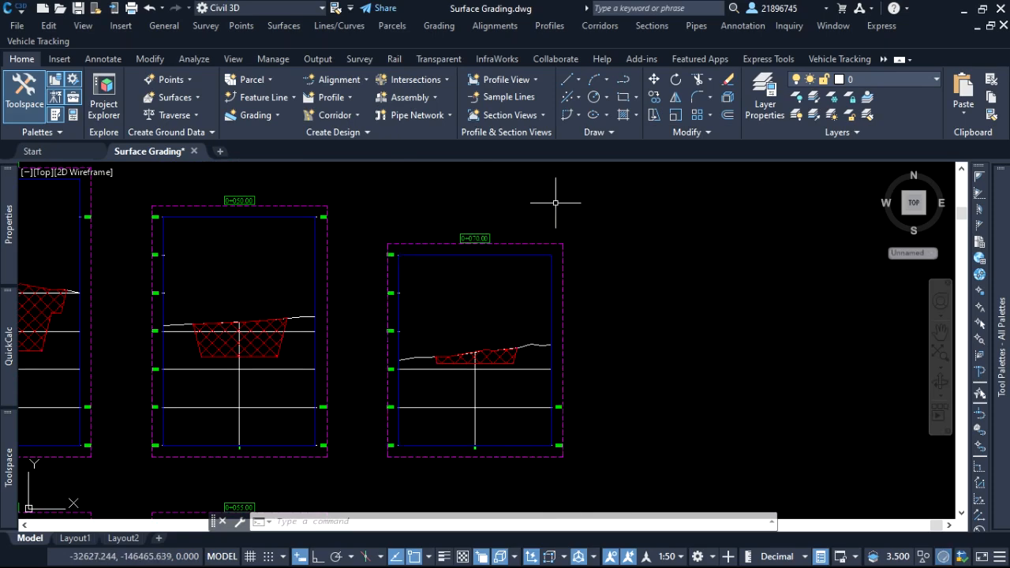
left_click(554, 203)
scroll(526, 256, "down", 2)
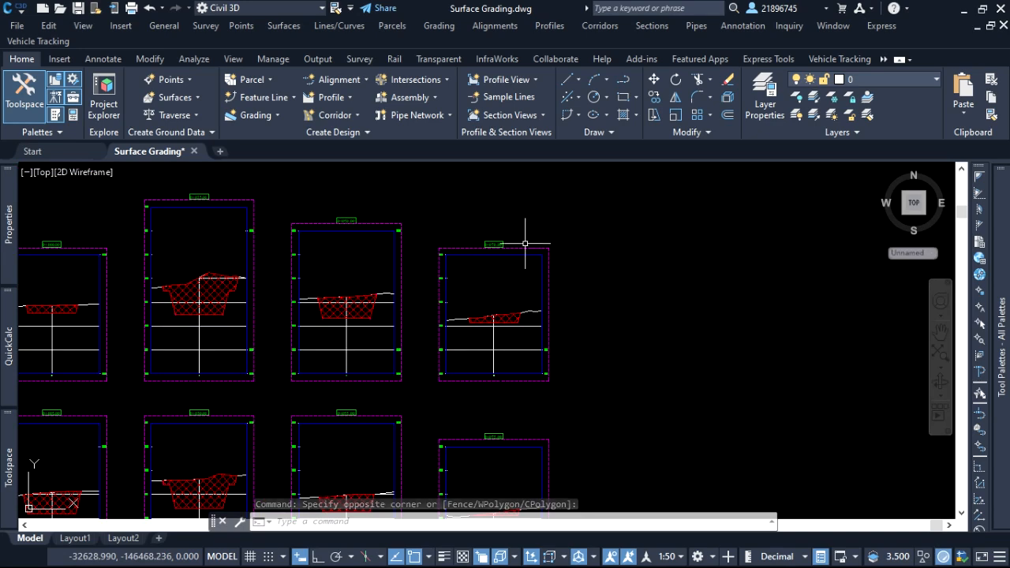
scroll(526, 226, "down", 3)
scroll(536, 268, "down", 3)
scroll(458, 383, "up", 5)
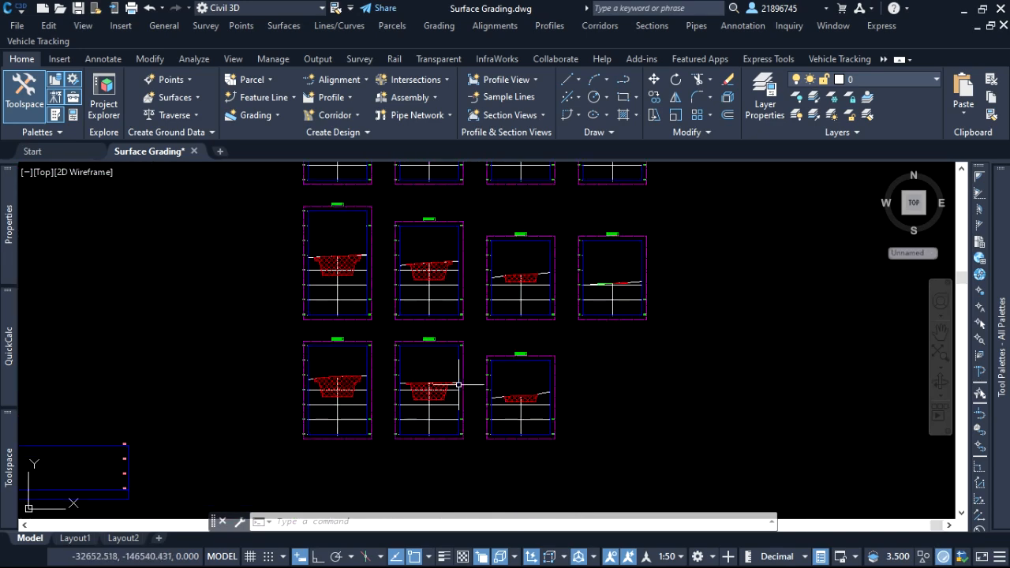
scroll(632, 286, "up", 4)
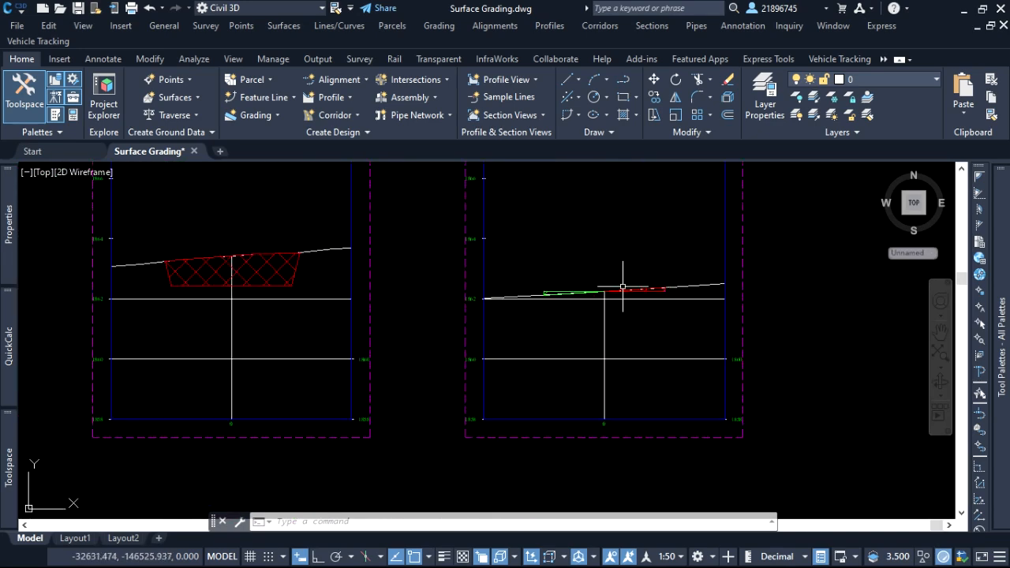
scroll(624, 275, "down", 4)
scroll(569, 314, "down", 3)
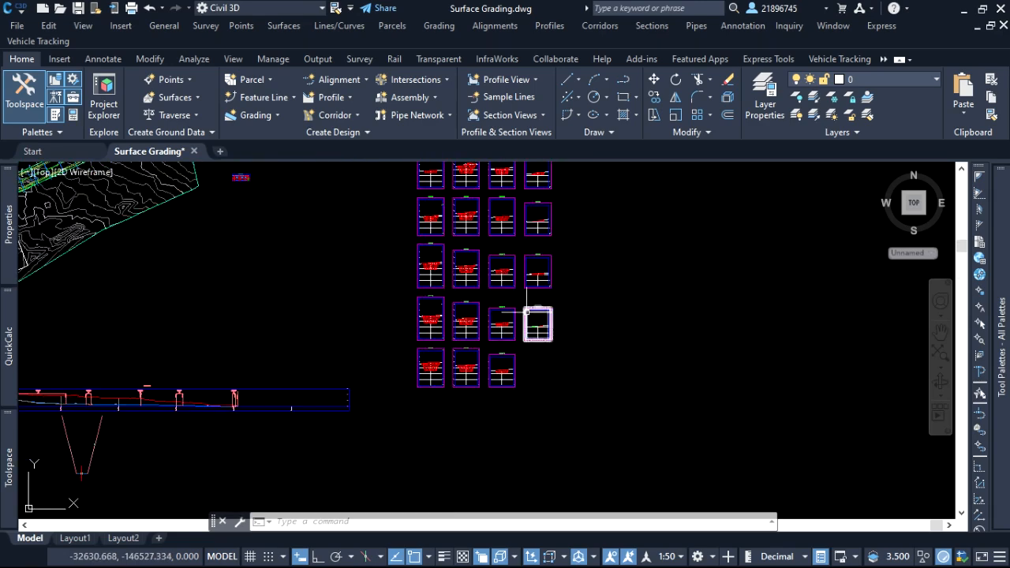
scroll(534, 297, "up", 3)
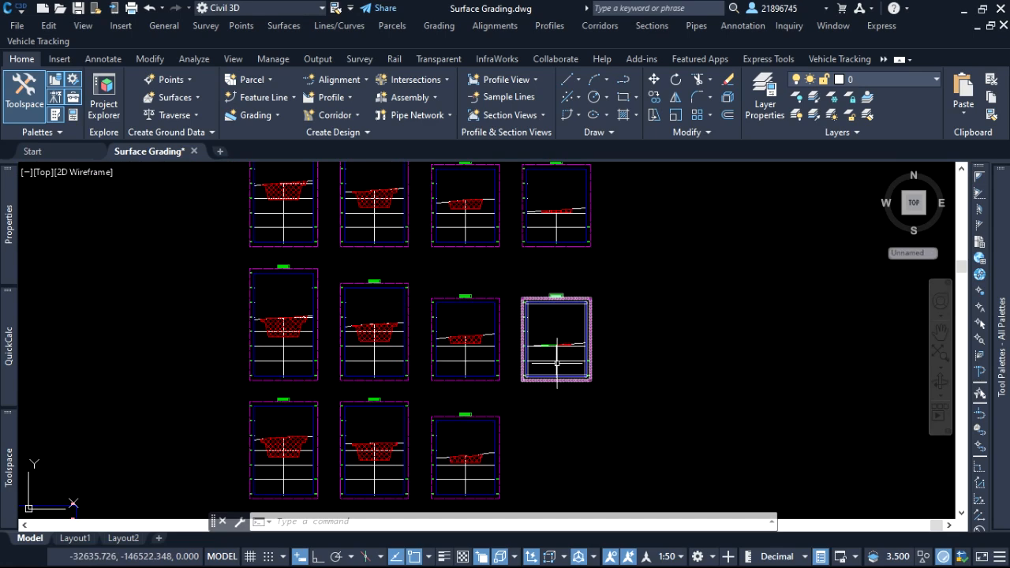
Start a material volume table and replace the title in its Area and Volume table style with the Material Name property, preserving case.
left_click(651, 26)
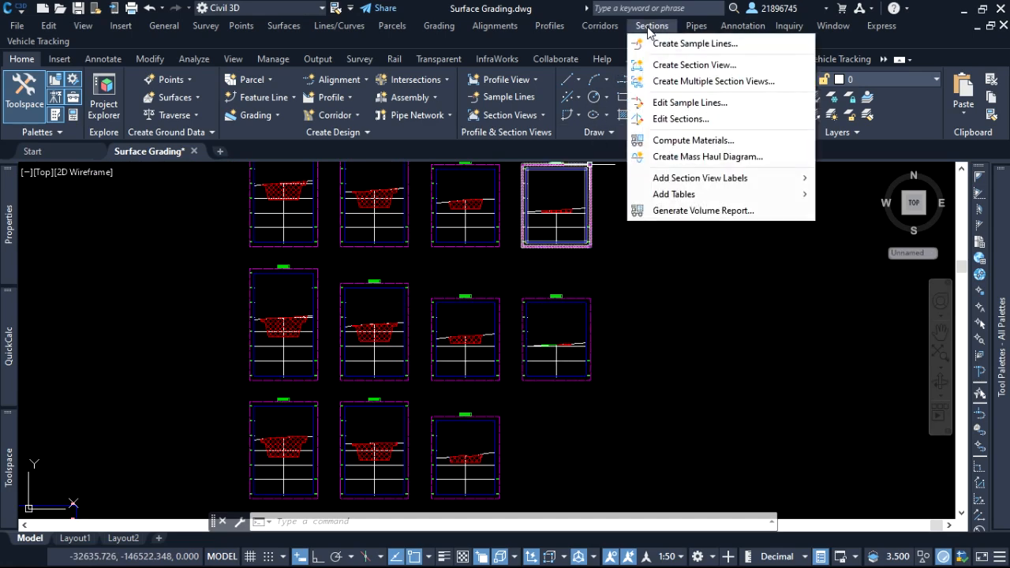
mouse_move(686, 199)
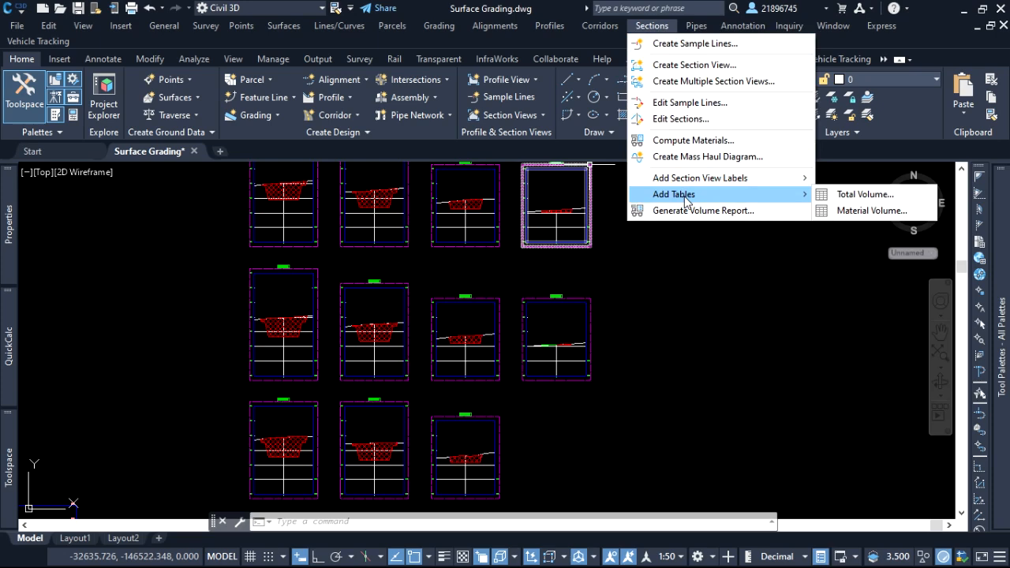
left_click(867, 210)
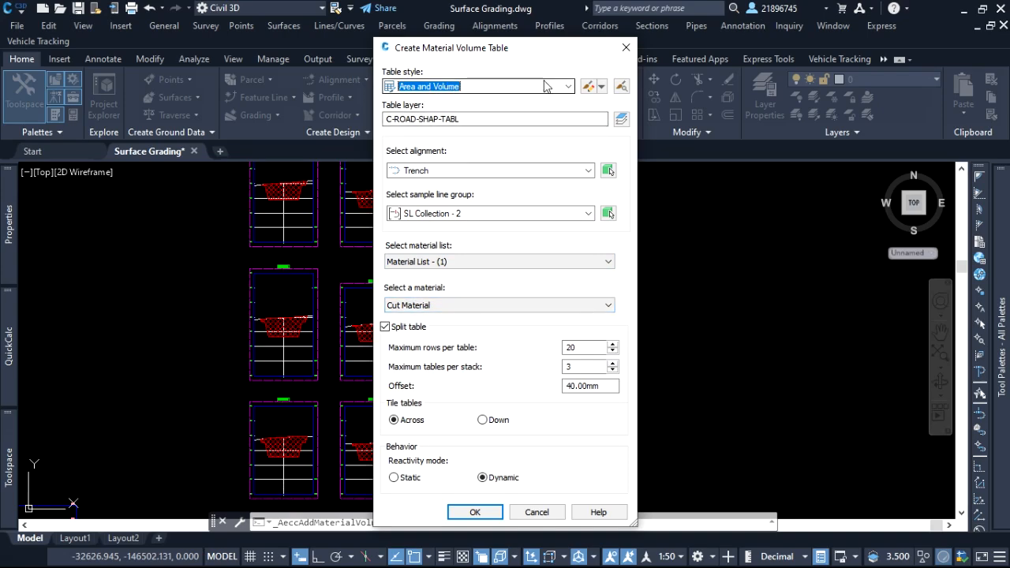
left_click(589, 88)
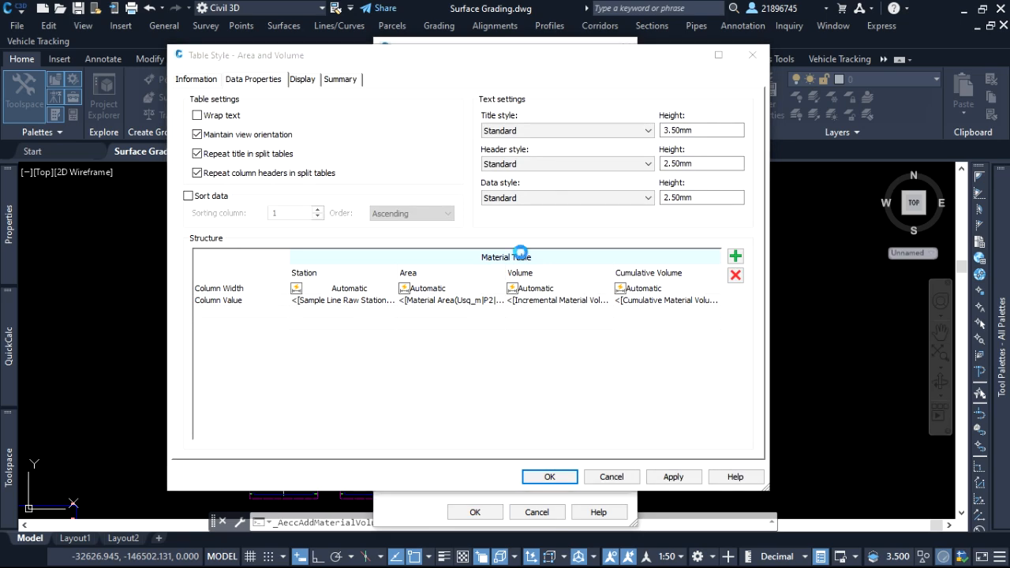
left_click(538, 109)
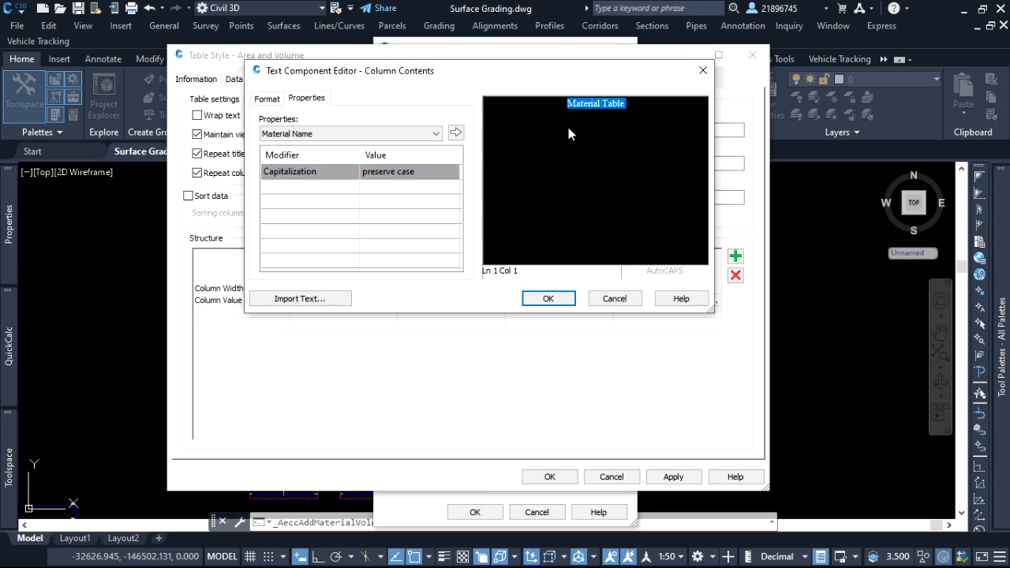
left_click(436, 134)
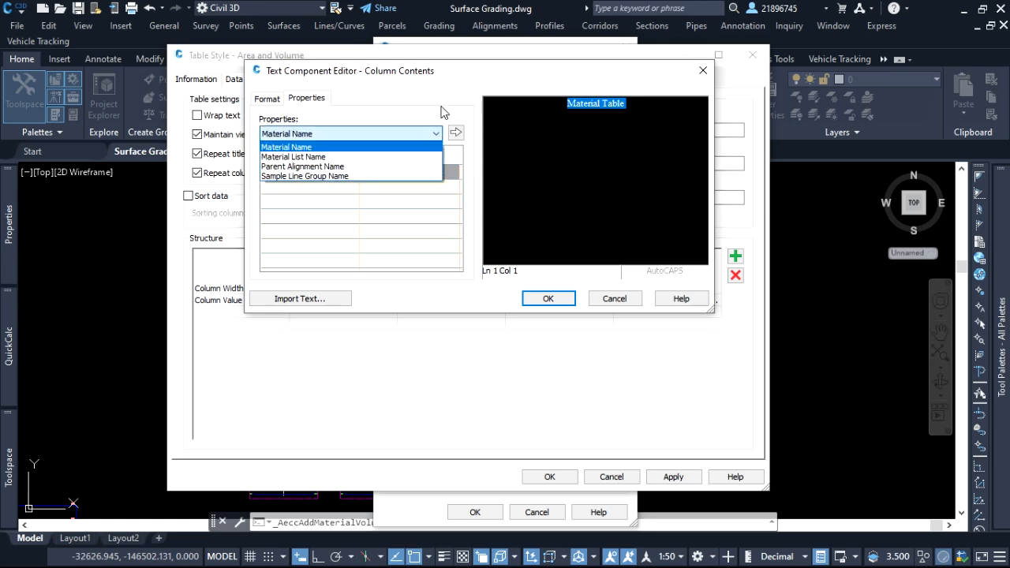
left_click(443, 113)
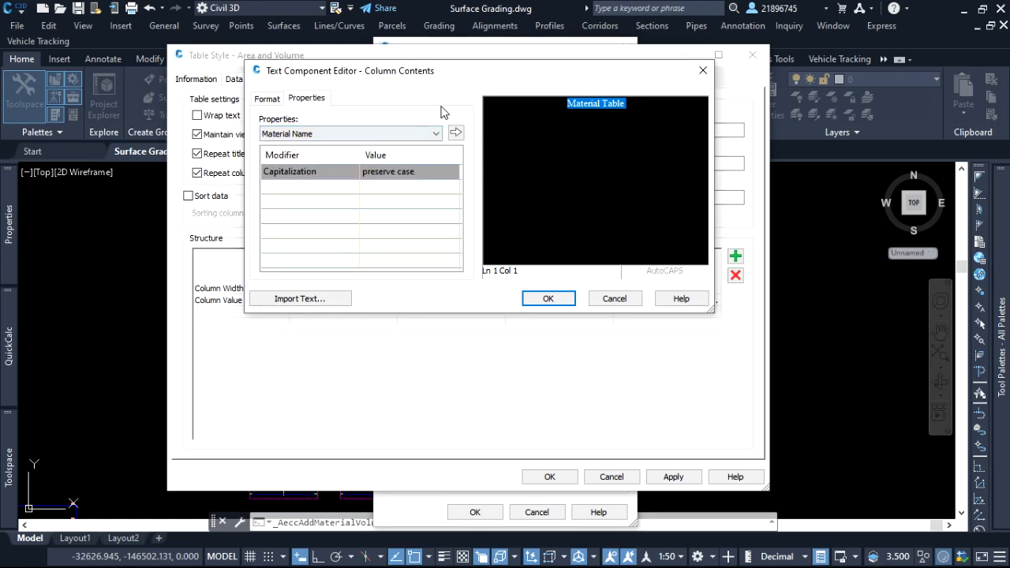
left_click(455, 134)
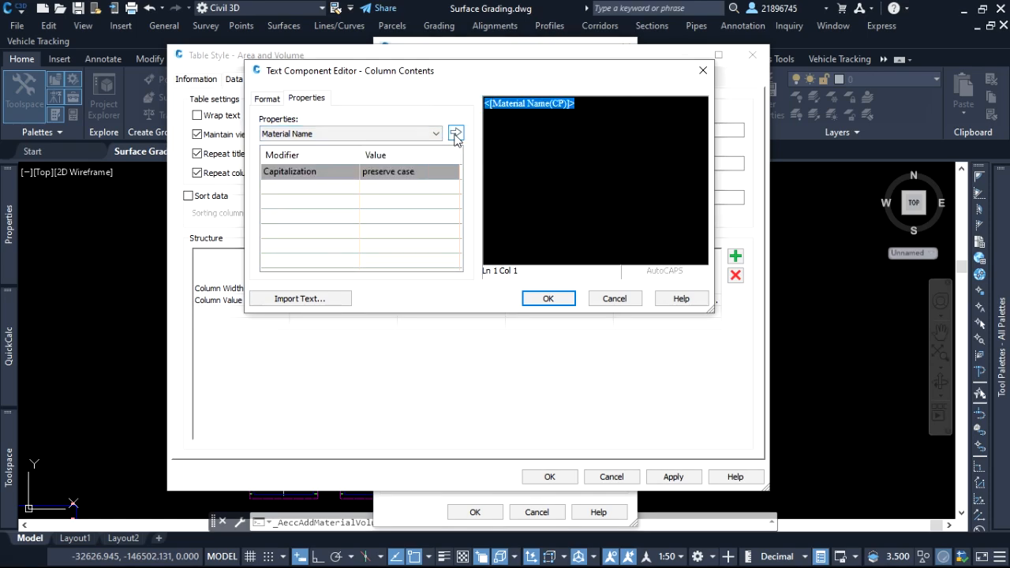
left_click(545, 298)
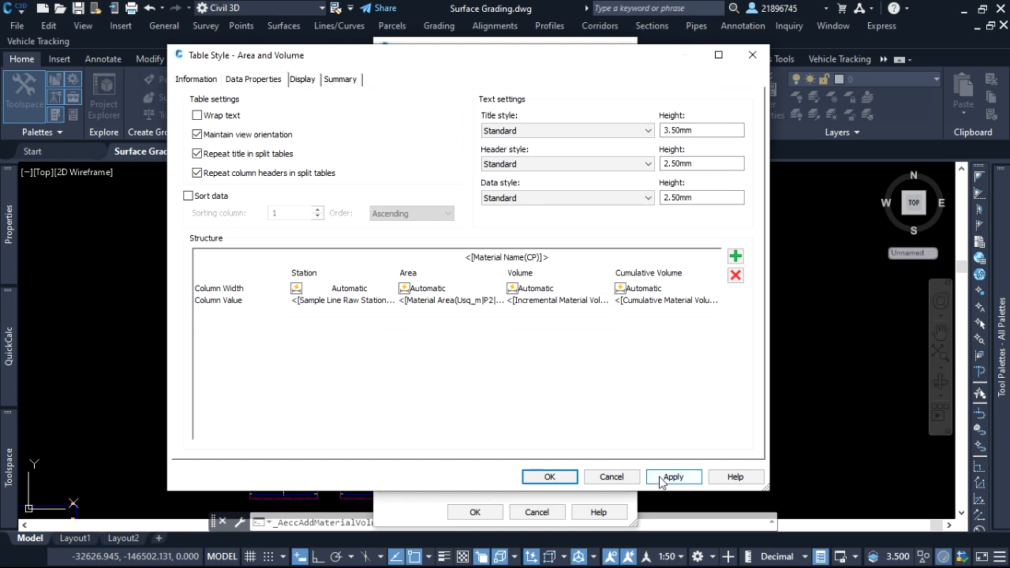
left_click(548, 476)
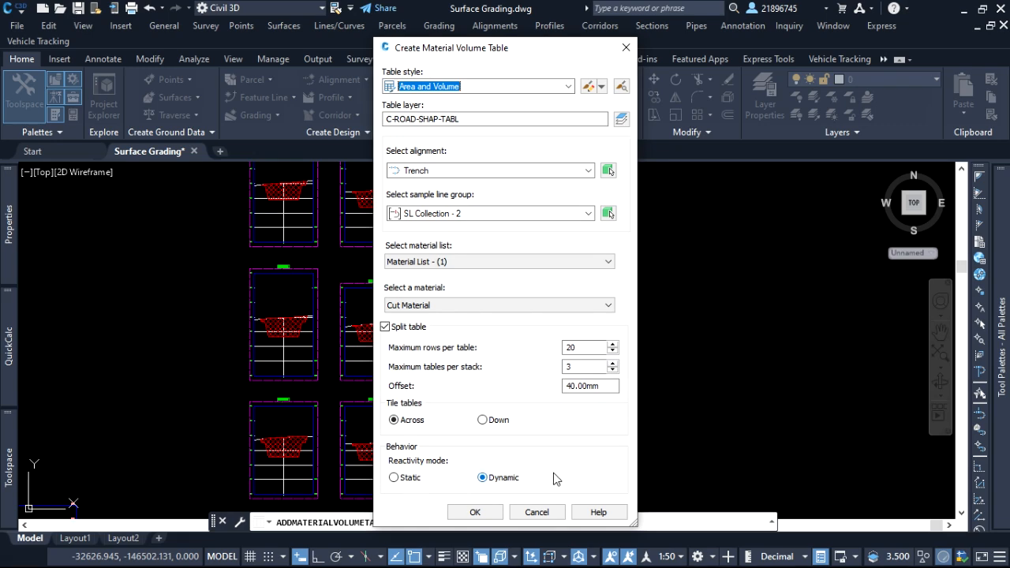
Create the dynamic Cut Material volume table for SL Collection - 2 and place it beside the top row of section views.
left_click(490, 513)
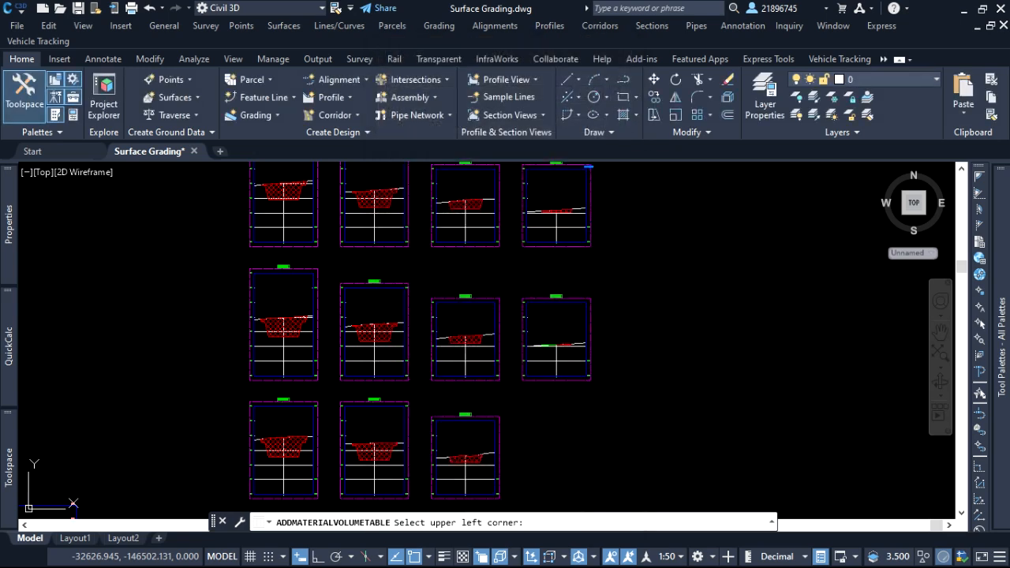
scroll(505, 383, "down", 3)
scroll(582, 206, "up", 3)
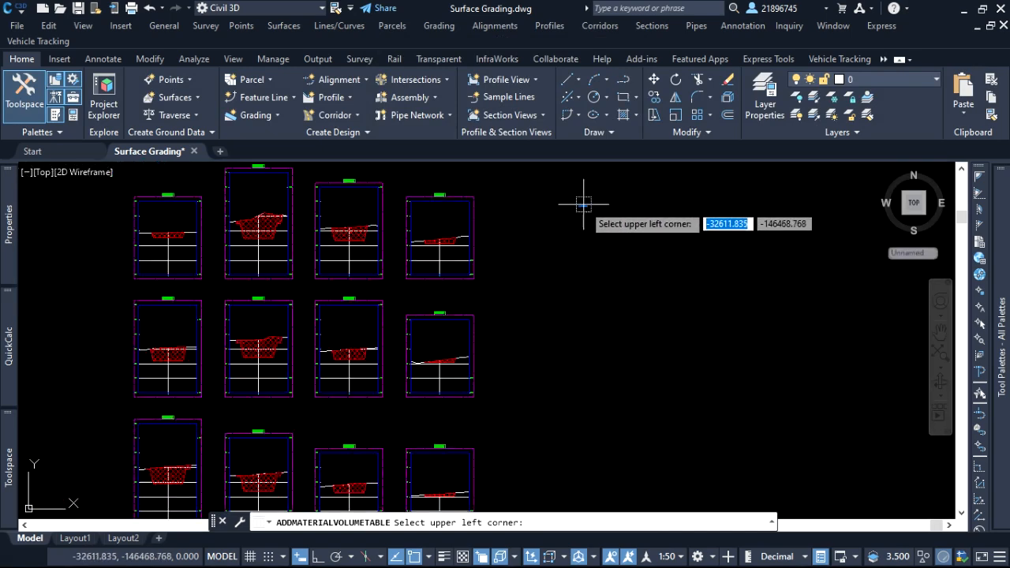
scroll(583, 206, "up", 2)
left_click(576, 213)
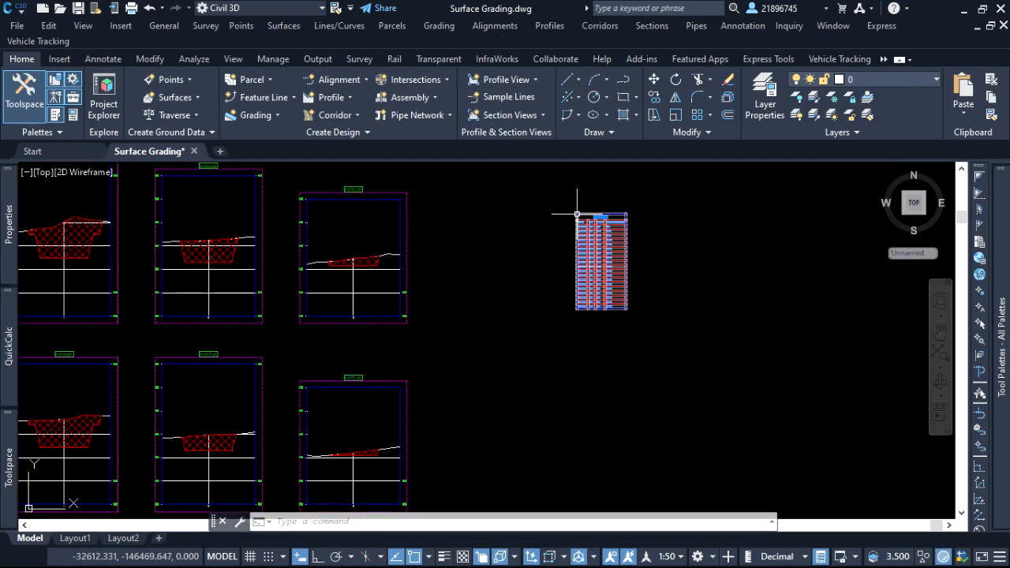
Examine the Cut Material table's title and its Station, Area, Volume and Cumulative Volume columns.
scroll(651, 261, "up", 4)
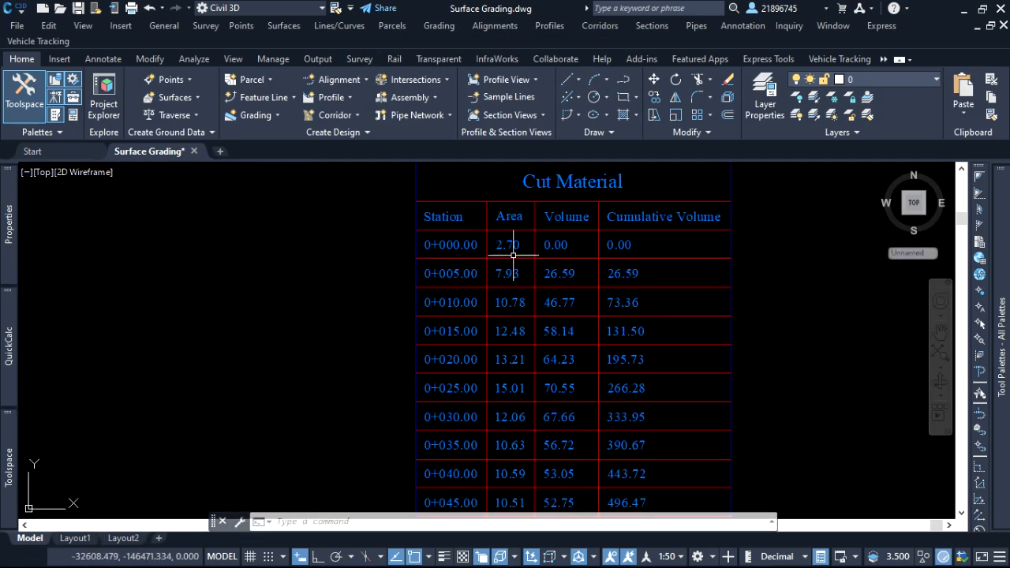
scroll(513, 256, "down", 5)
scroll(572, 222, "up", 5)
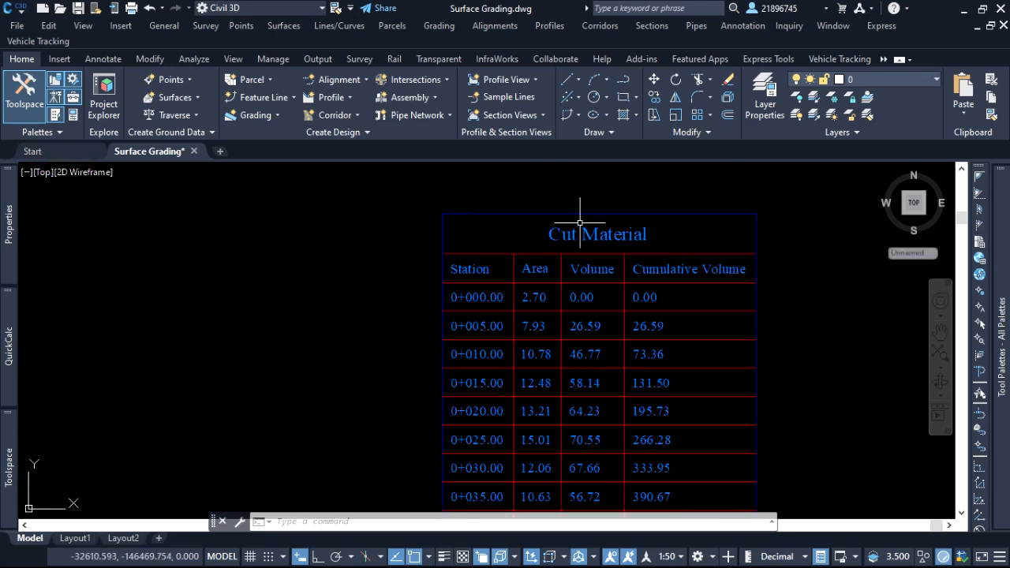
scroll(517, 246, "down", 4)
scroll(534, 260, "up", 6)
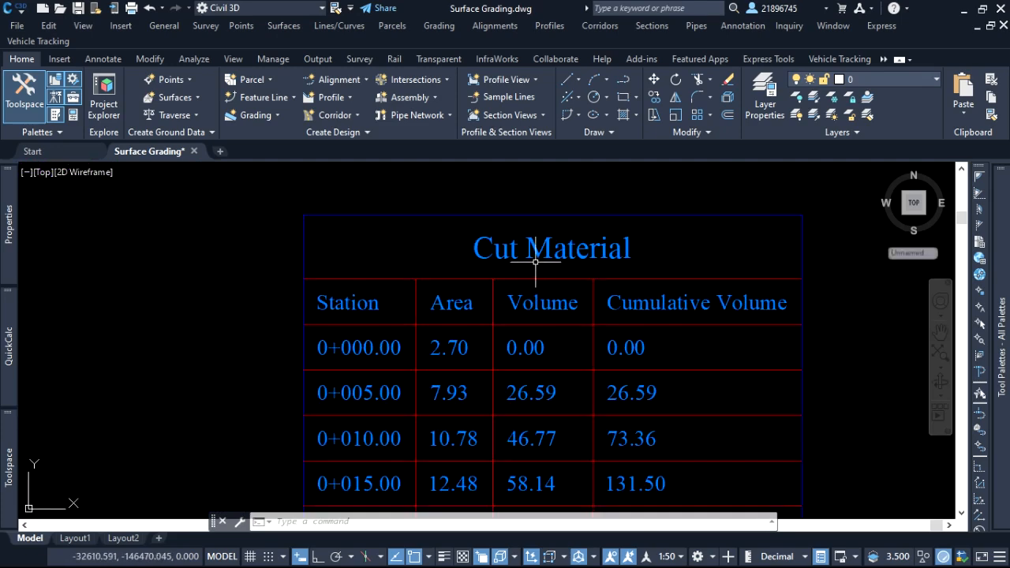
scroll(535, 261, "down", 5)
scroll(545, 276, "up", 4)
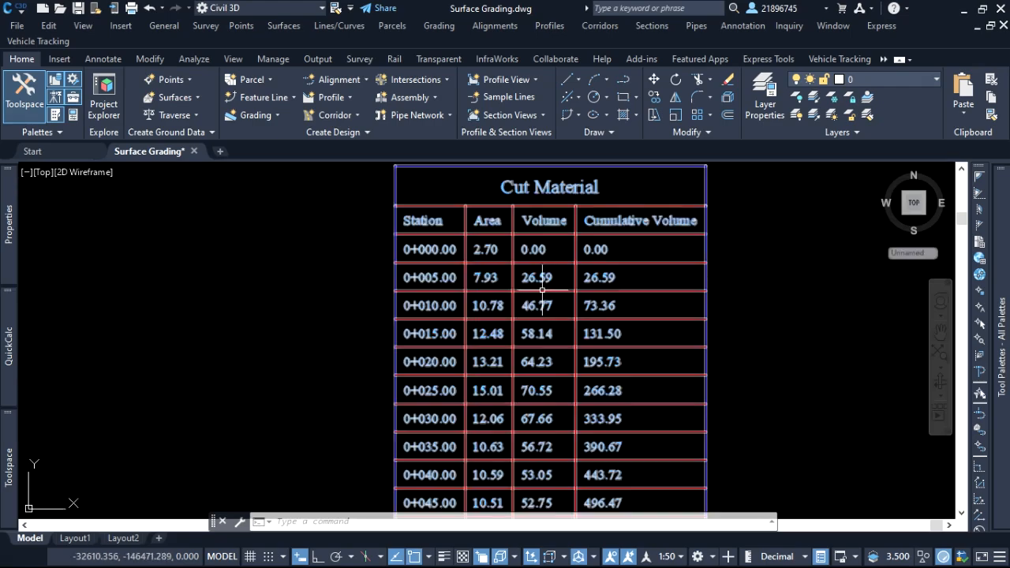
scroll(430, 237, "up", 4)
scroll(433, 226, "down", 5)
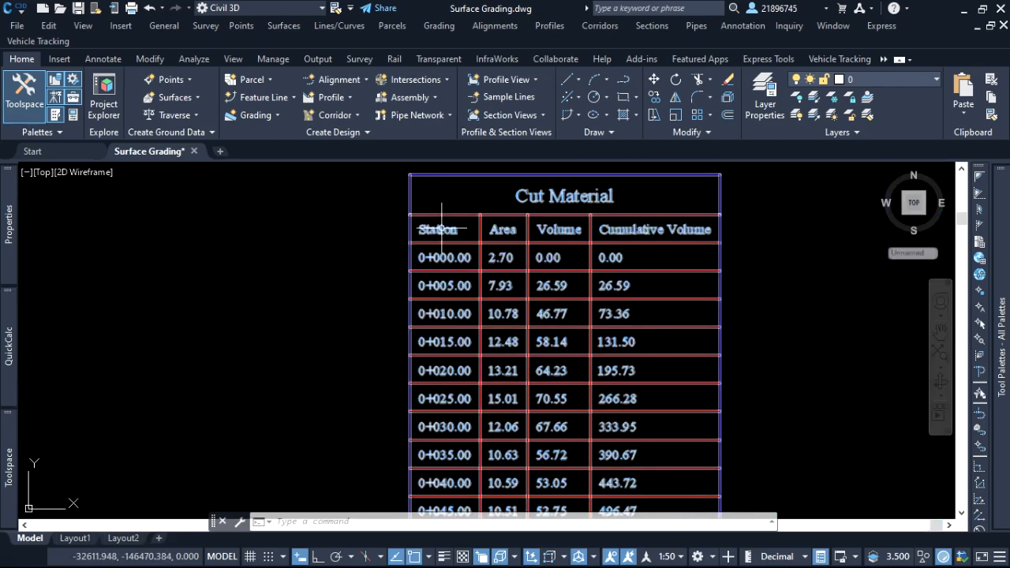
scroll(443, 229, "up", 4)
scroll(547, 239, "down", 4)
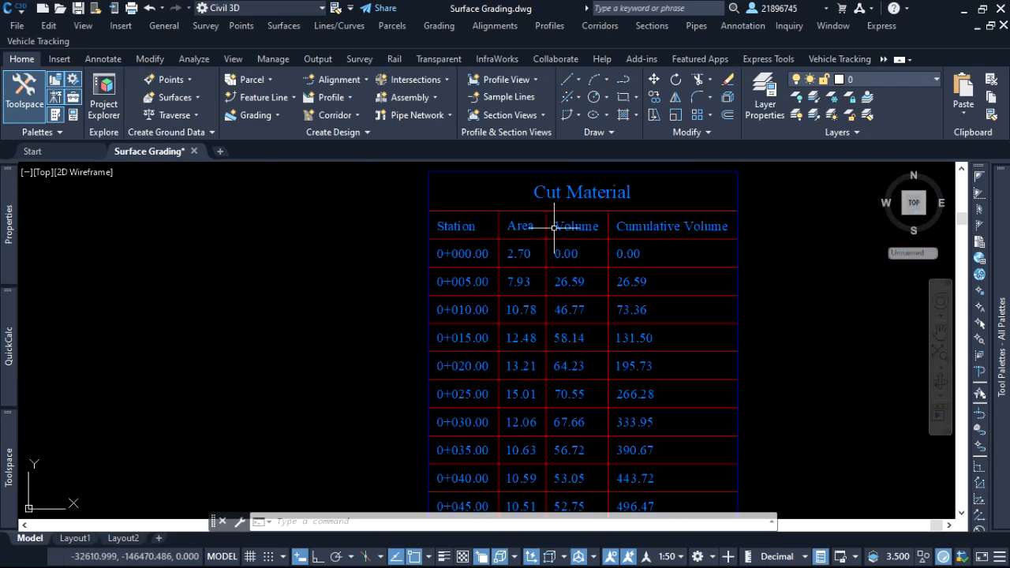
scroll(662, 237, "down", 5)
scroll(545, 358, "up", 6)
scroll(545, 358, "down", 6)
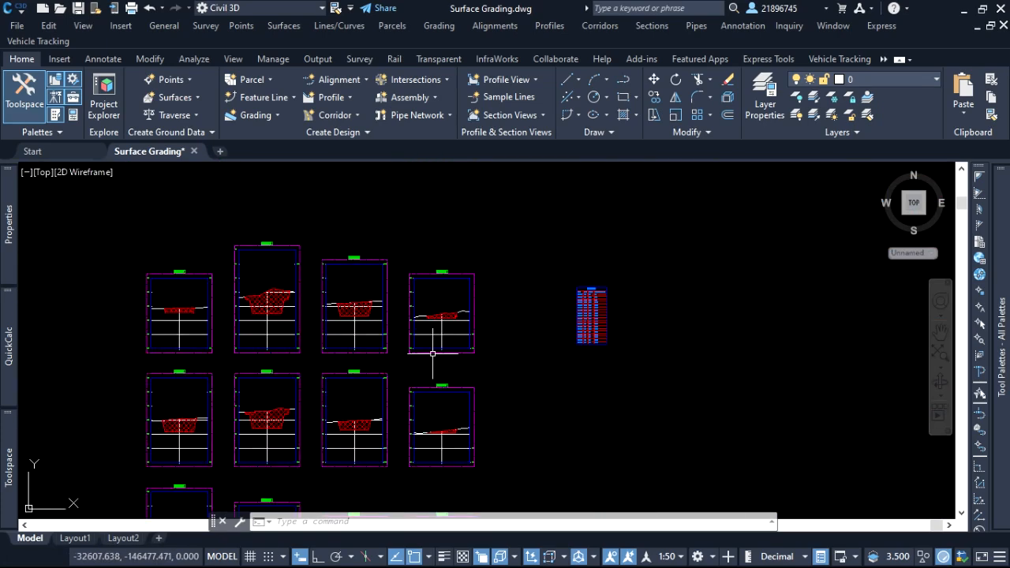
Review the section views and the trench sample lines in plan, and read the cumulative cut volume at the table's last station.
left_click(535, 315)
scroll(468, 271, "down", 4)
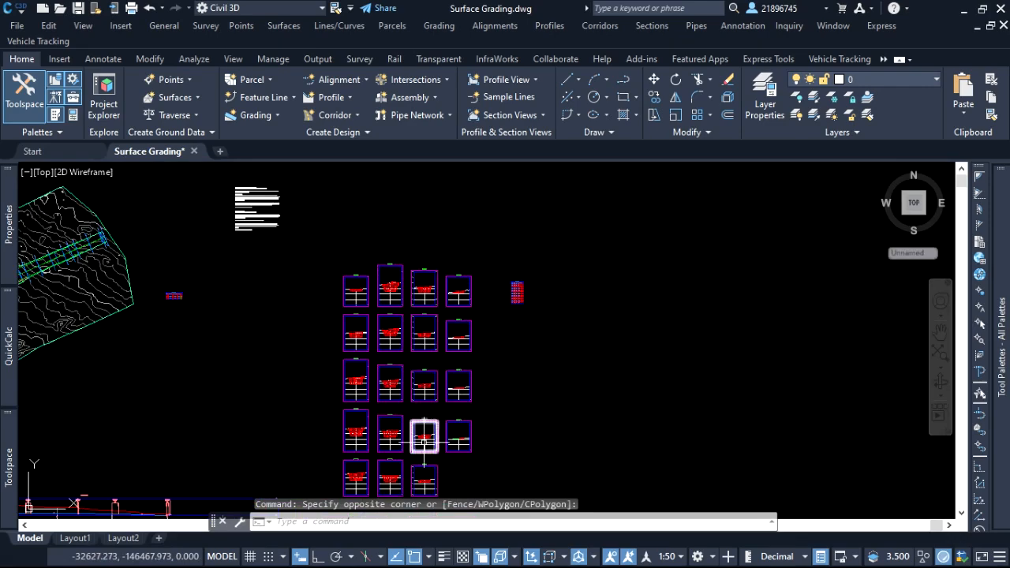
scroll(444, 457, "up", 6)
scroll(474, 434, "down", 5)
scroll(505, 261, "up", 3)
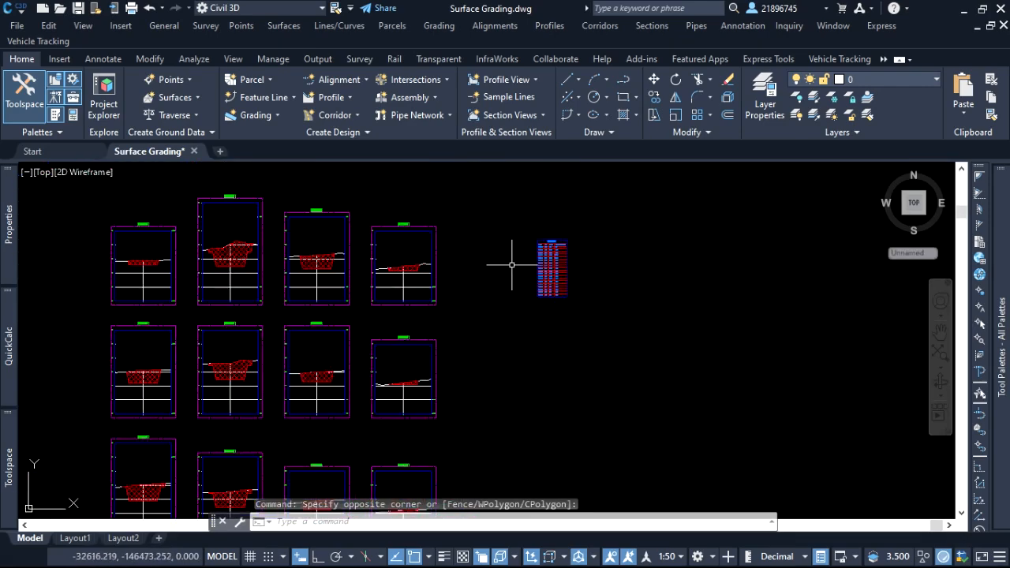
scroll(482, 291, "down", 5)
scroll(304, 280, "up", 5)
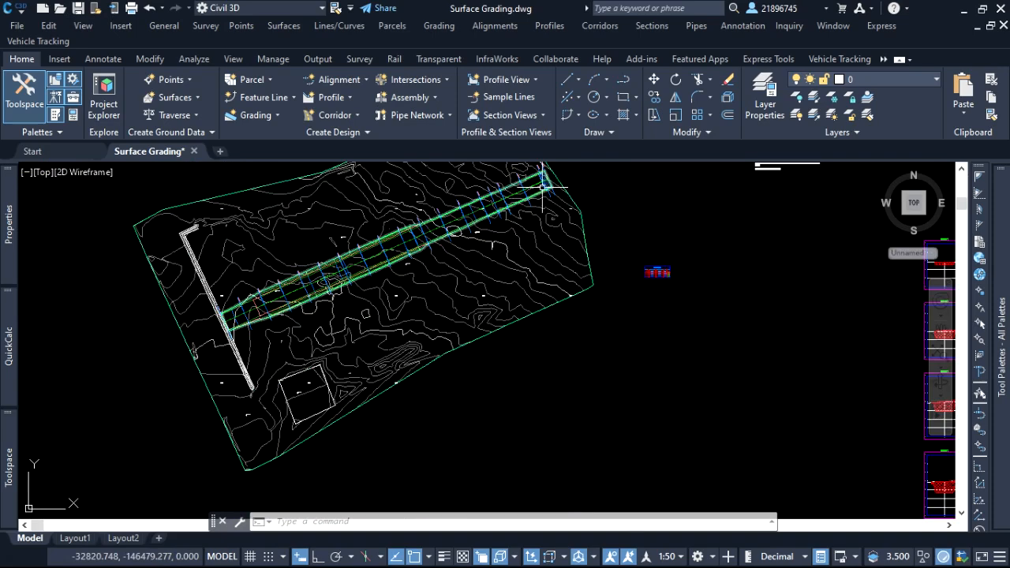
scroll(515, 197, "down", 5)
scroll(442, 251, "up", 6)
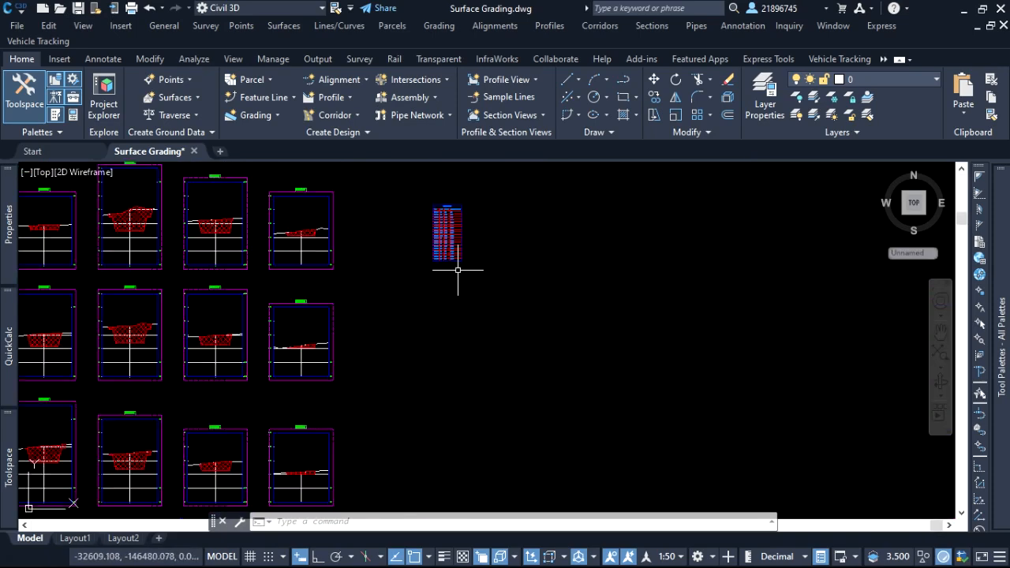
scroll(438, 249, "up", 5)
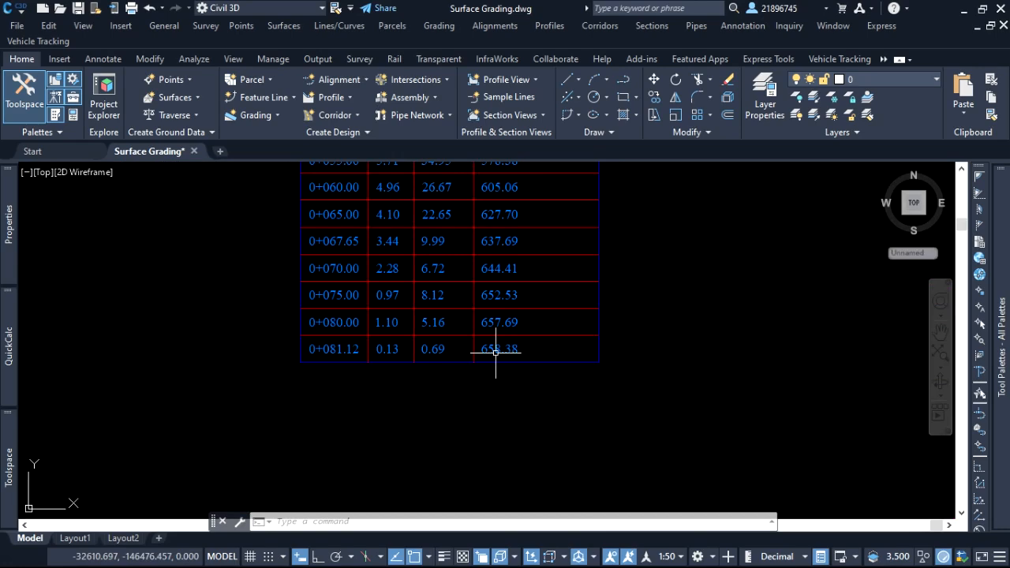
scroll(548, 286, "down", 5)
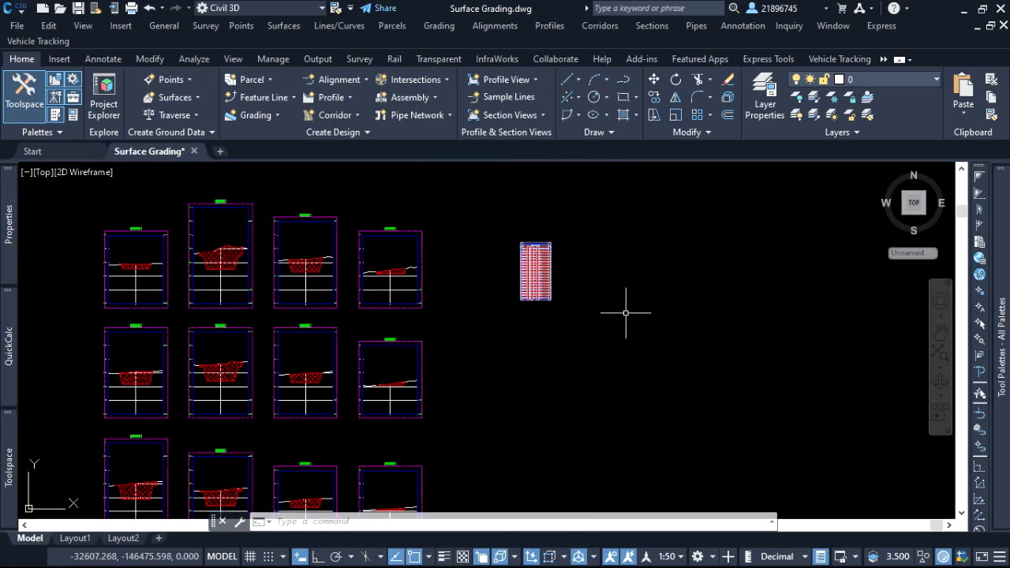
Inspect the cut and fill areas in the 0+081.12 section view and compare them with the neighbouring sections.
scroll(521, 269, "down", 5)
scroll(442, 347, "up", 5)
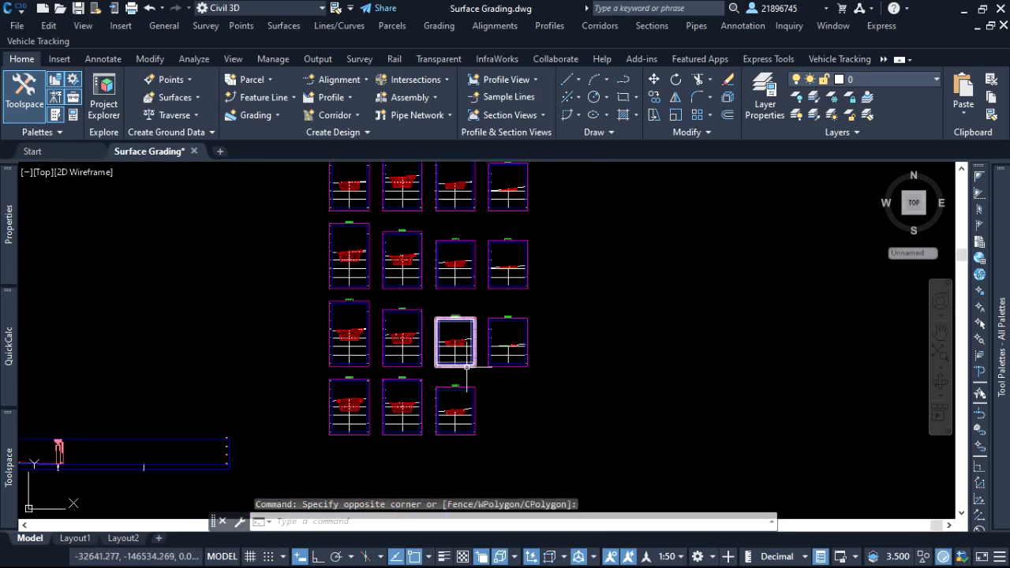
scroll(513, 343, "up", 6)
scroll(522, 394, "down", 8)
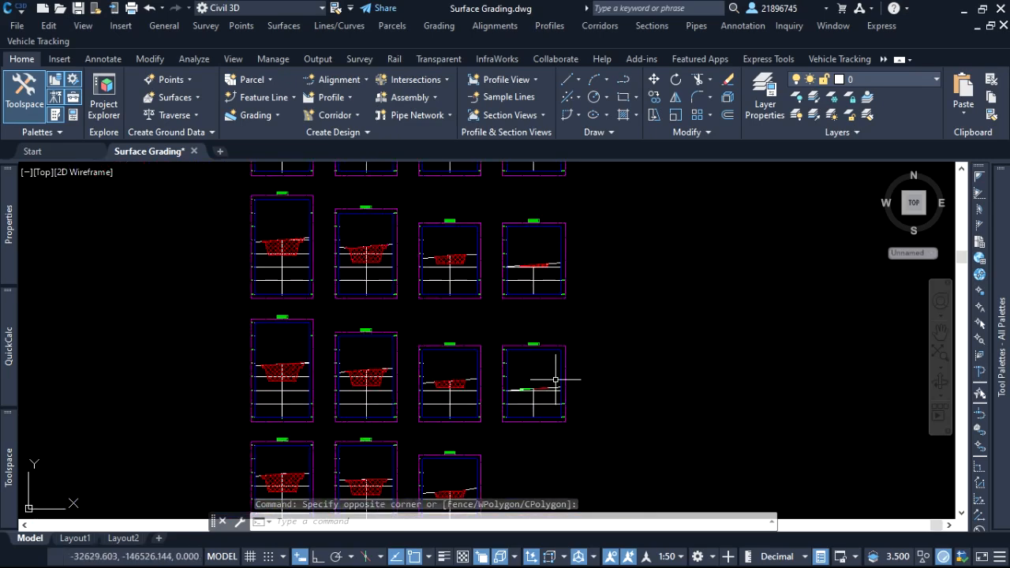
scroll(522, 394, "up", 10)
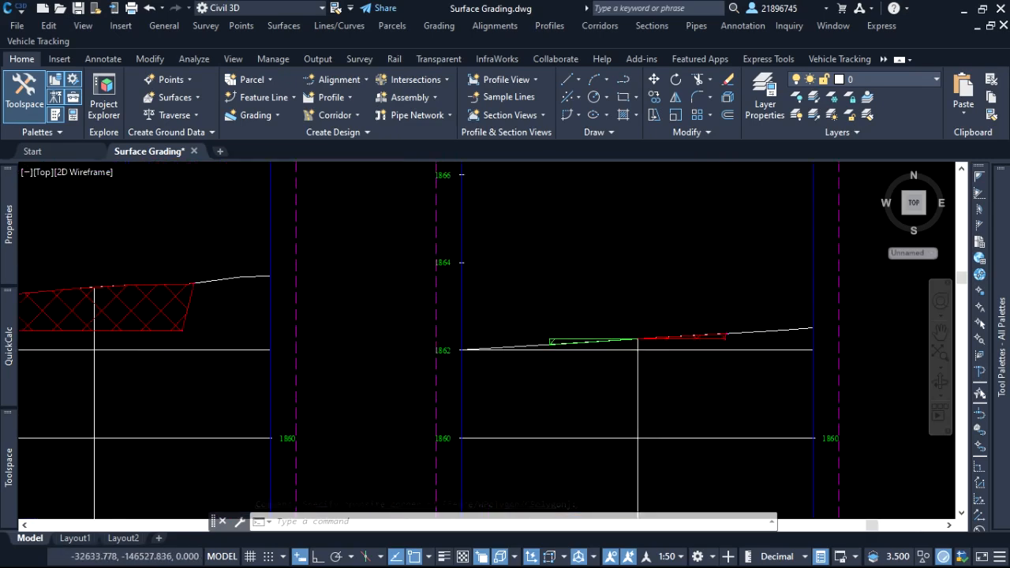
scroll(482, 344, "down", 4)
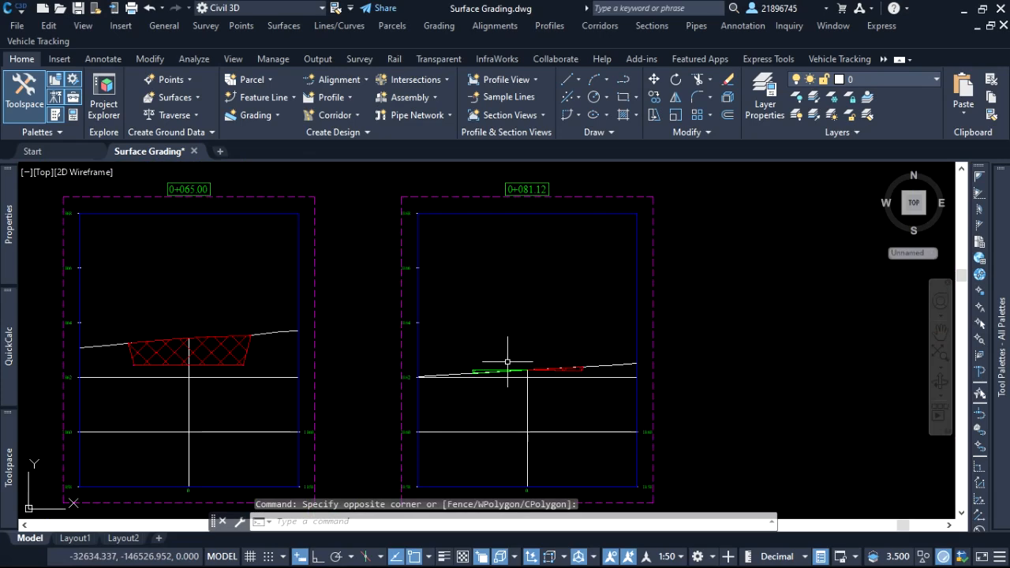
scroll(534, 319, "down", 8)
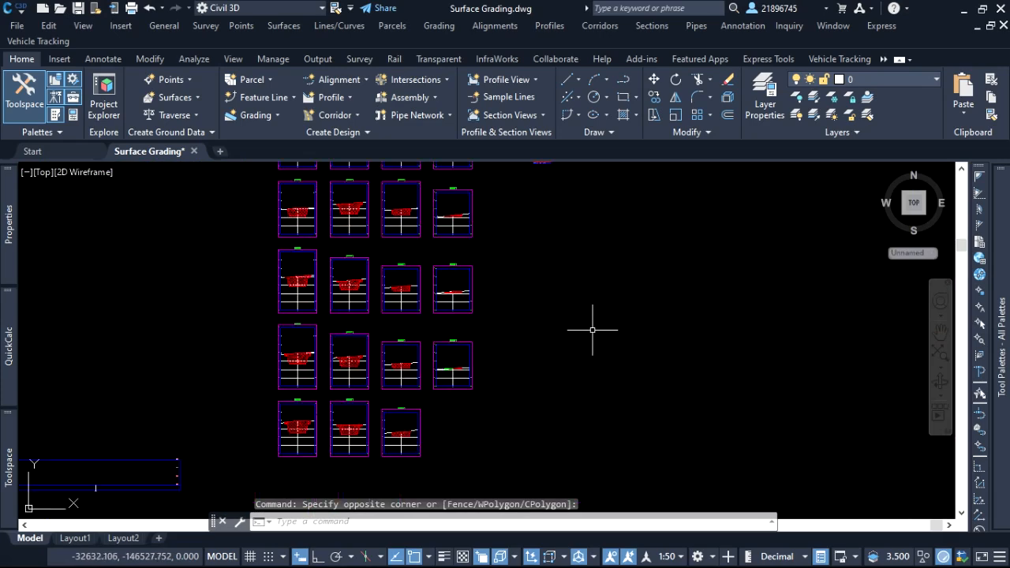
scroll(466, 233, "up", 6)
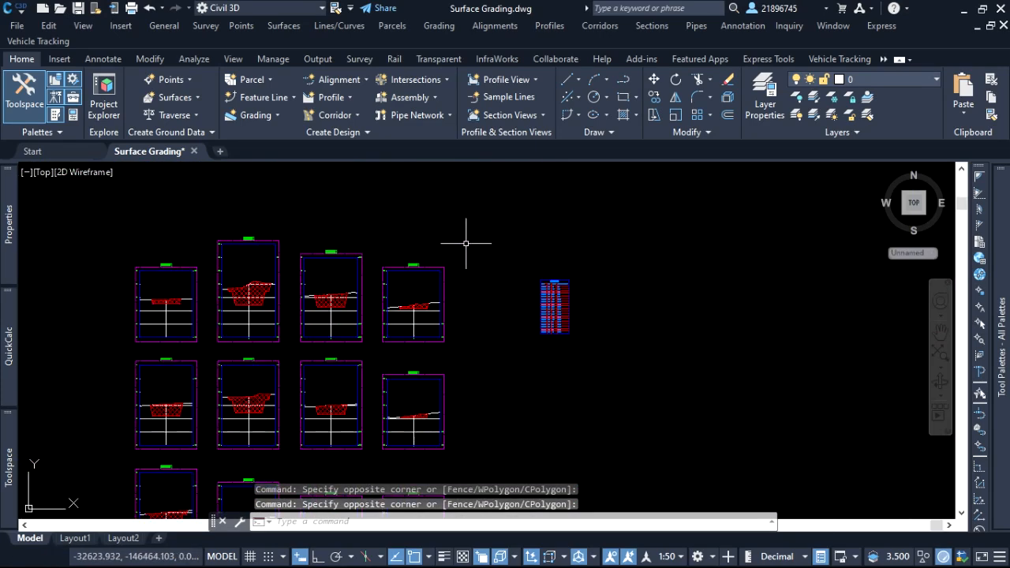
Recheck the final cumulative volume row of the Cut Material table and its placement beside the section views.
left_click(494, 264)
left_click(478, 253)
scroll(581, 304, "up", 4)
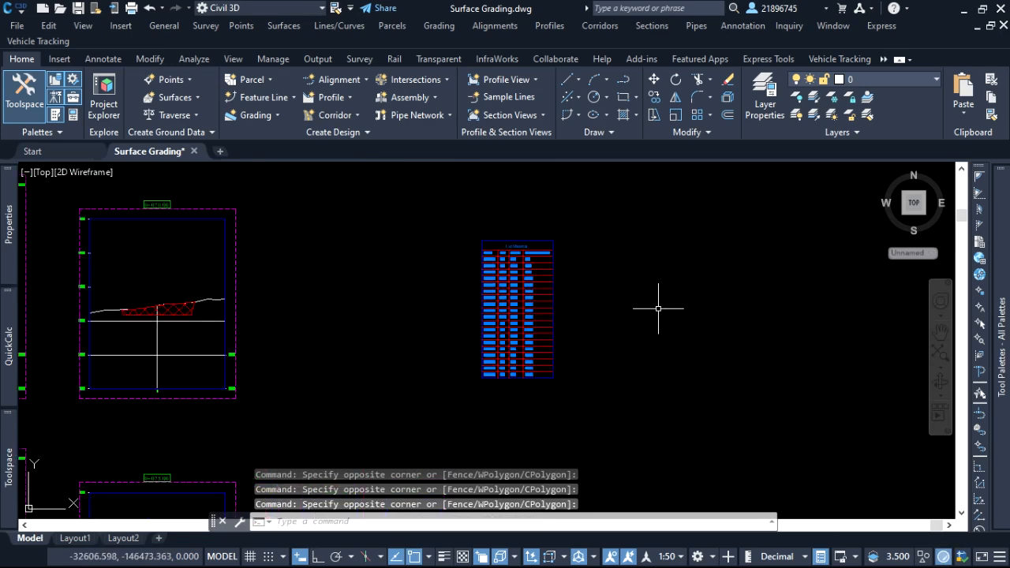
scroll(531, 366, "up", 6)
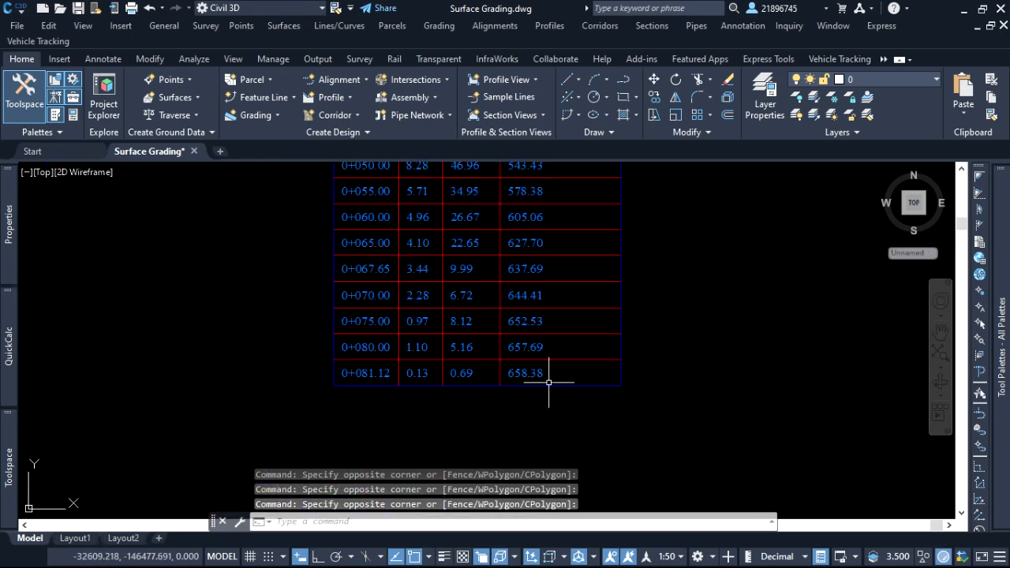
scroll(553, 391, "down", 8)
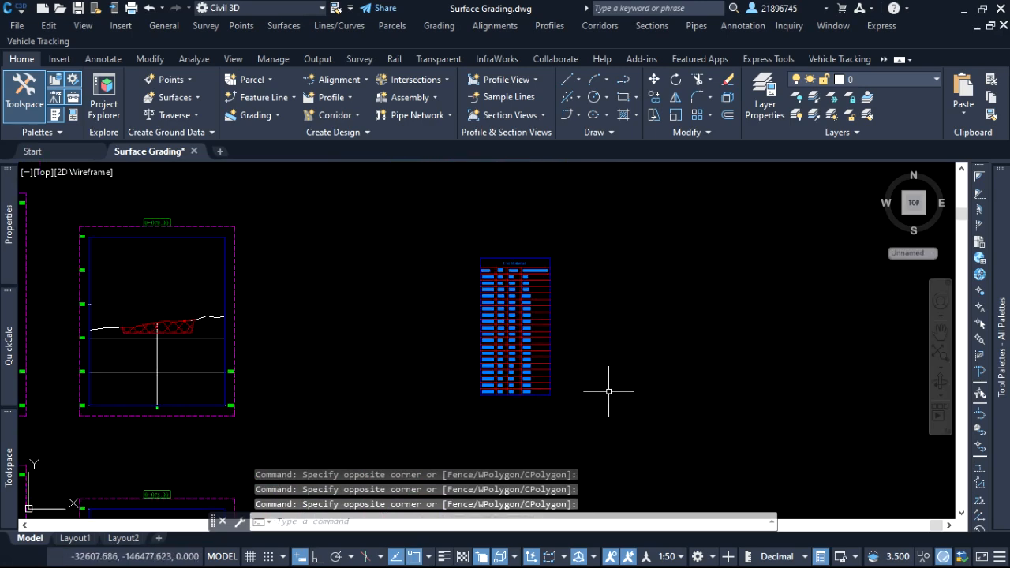
scroll(473, 316, "down", 4)
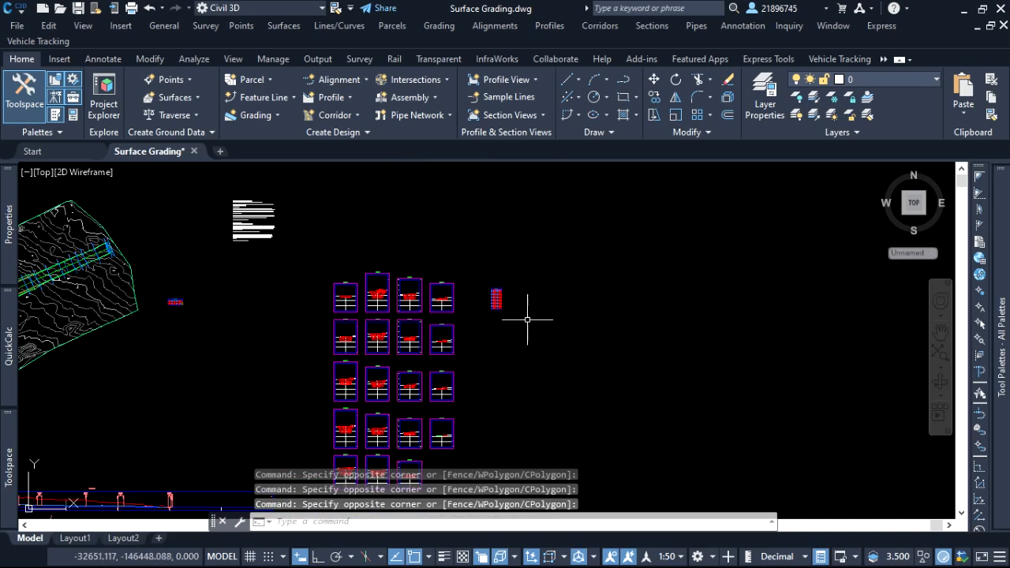
scroll(473, 327, "up", 4)
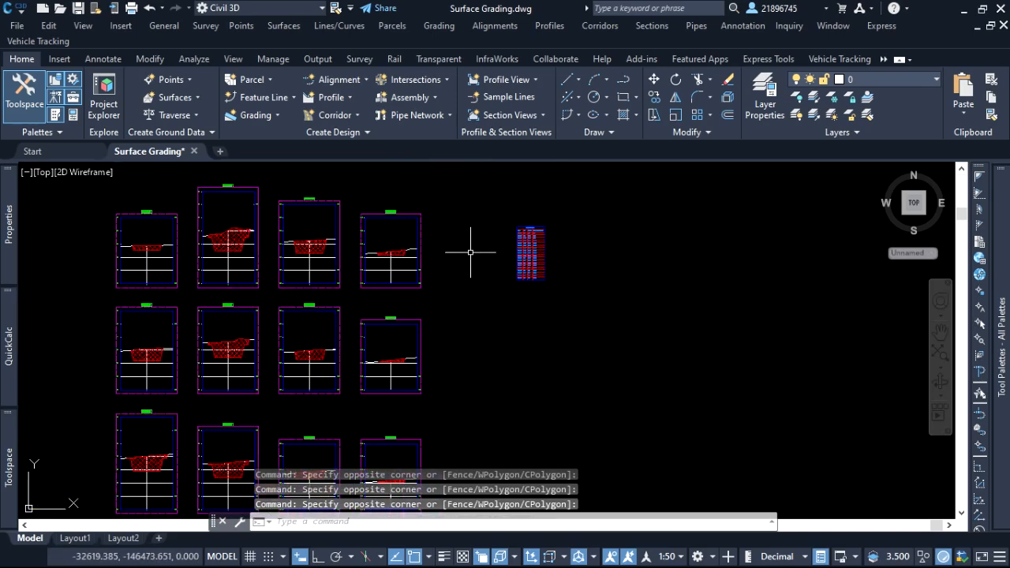